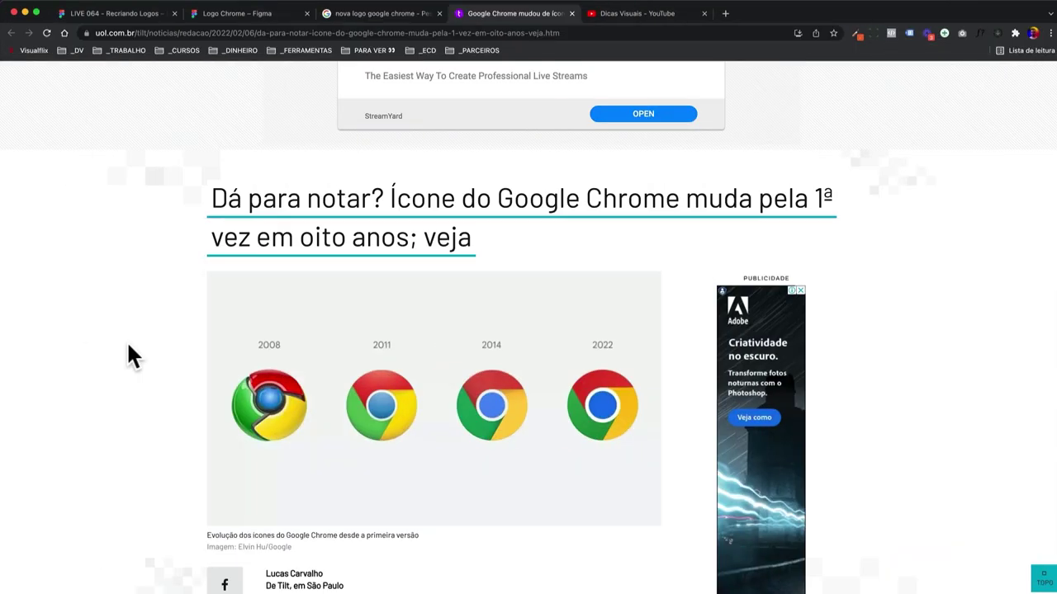
- Browse the article's 2008–2022 Chrome icon image, then return to the 'LIVE 064 - Recriando Logos' file
scroll(126, 340, "down", 2)
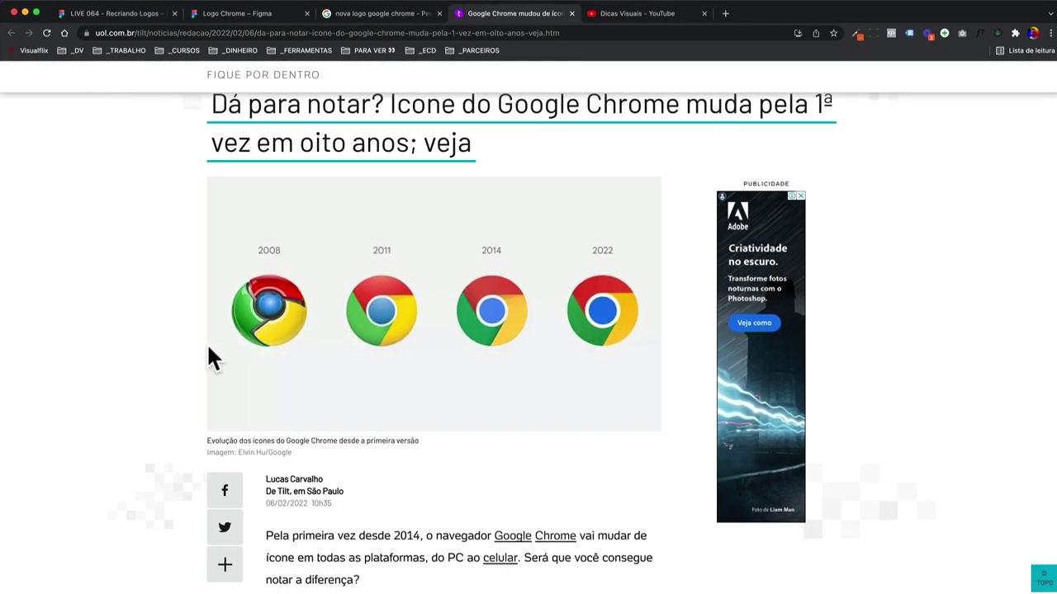
scroll(251, 343, "up", 5)
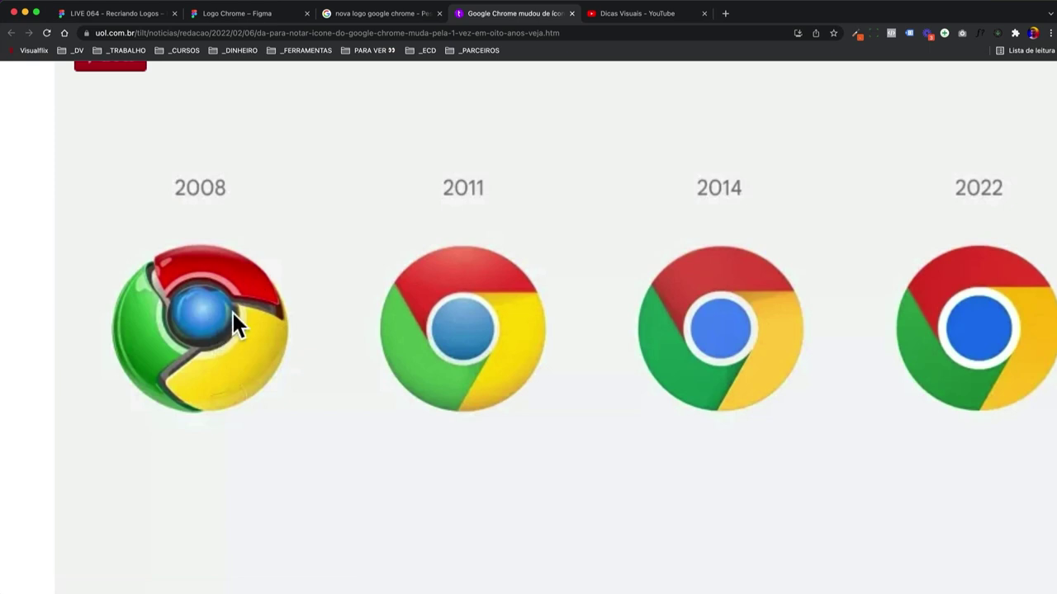
scroll(276, 300, "right", 2)
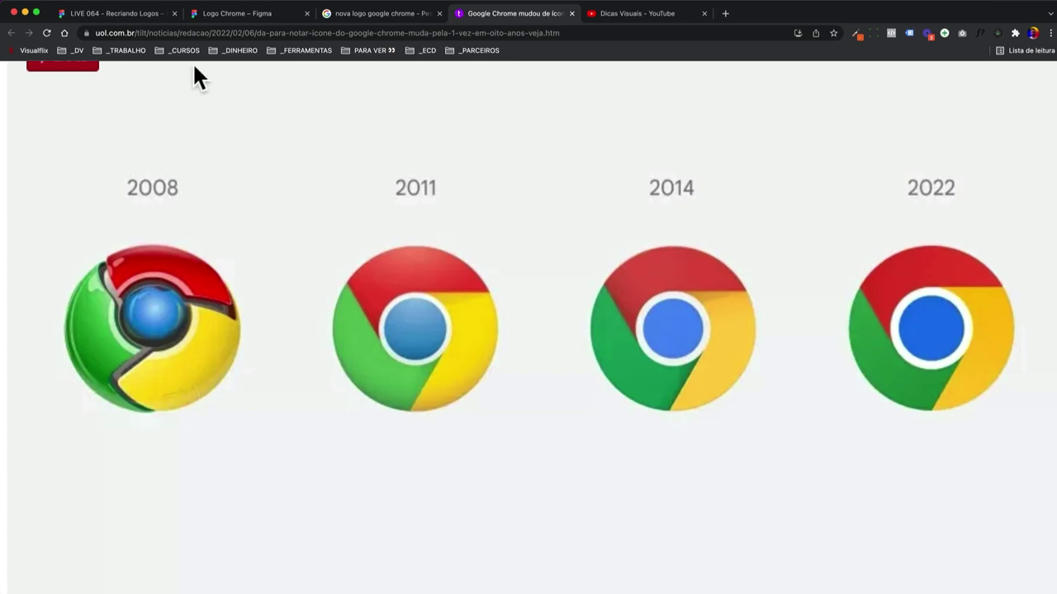
left_click(133, 18)
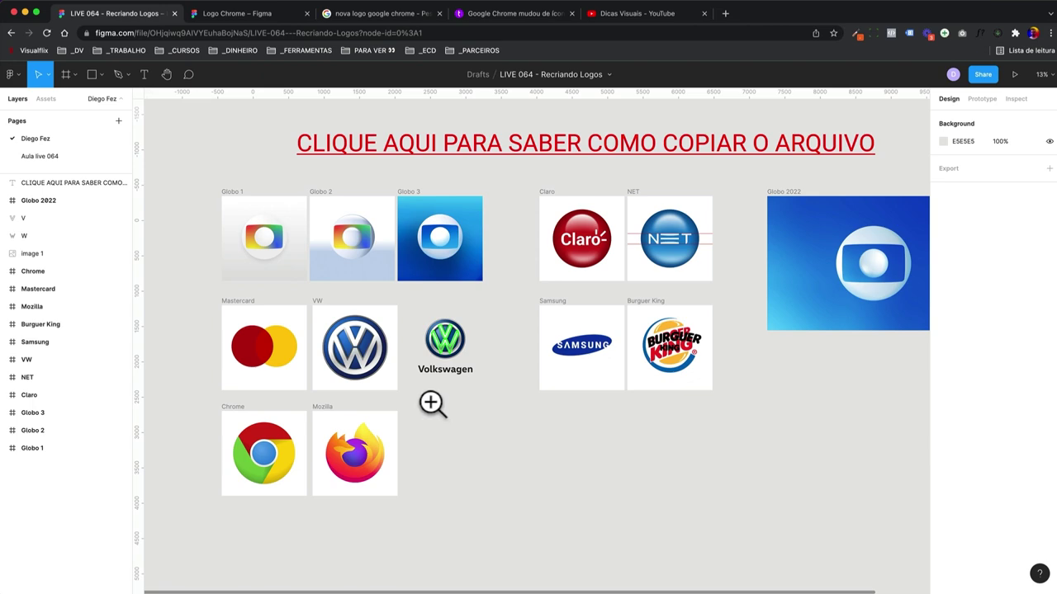
- Zoom in on the Firefox logo in the brand logo grid, then zoom back out
left_click_drag(432, 404, 302, 491)
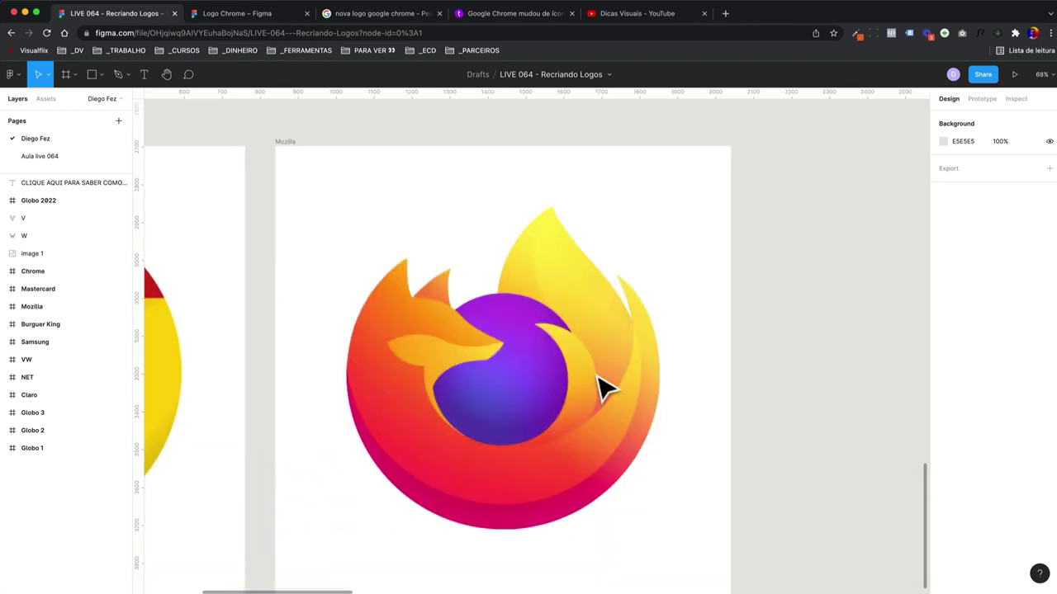
key("super+minus")
key("super+minus")
scroll(613, 384, "right", 3)
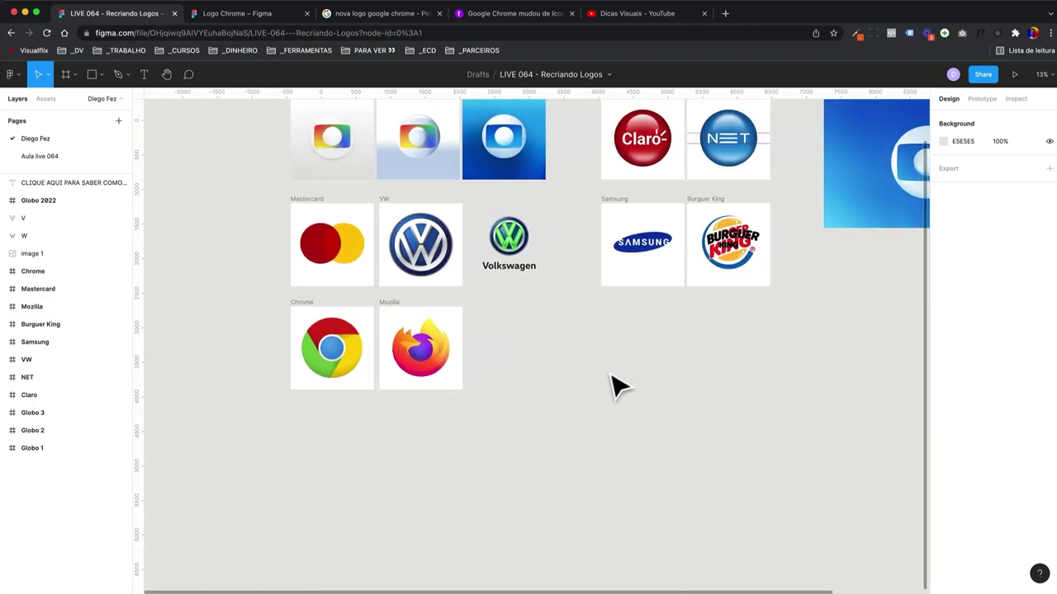
scroll(615, 384, "up", 3)
scroll(615, 384, "right", 2)
scroll(615, 384, "down", 1)
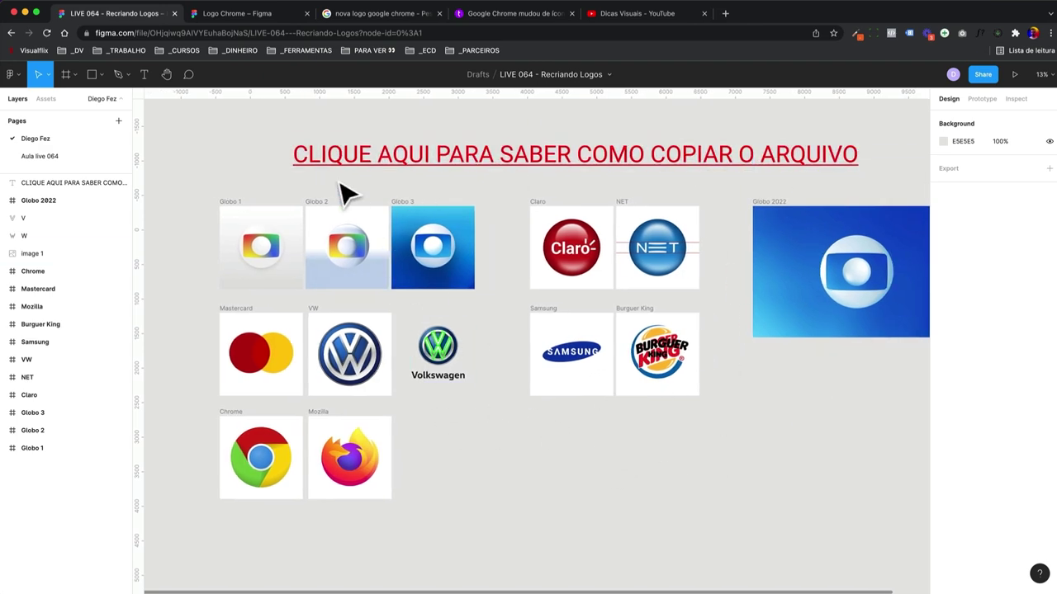
- Copy the Novo/Antigo Chrome comparison image and paste it into the Logo Chrome file
left_click(378, 13)
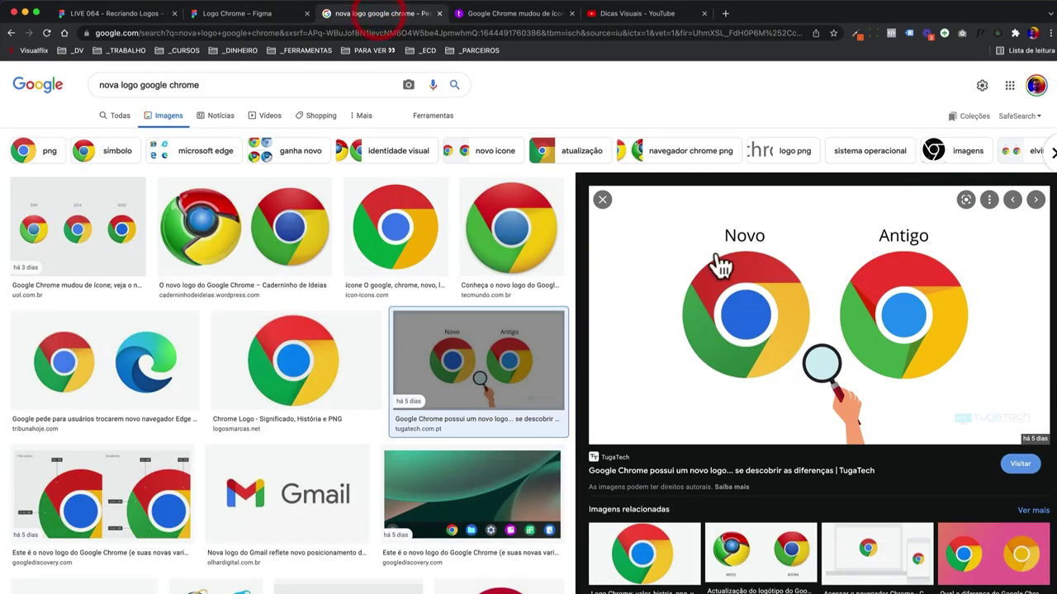
right_click(753, 277)
left_click(784, 407)
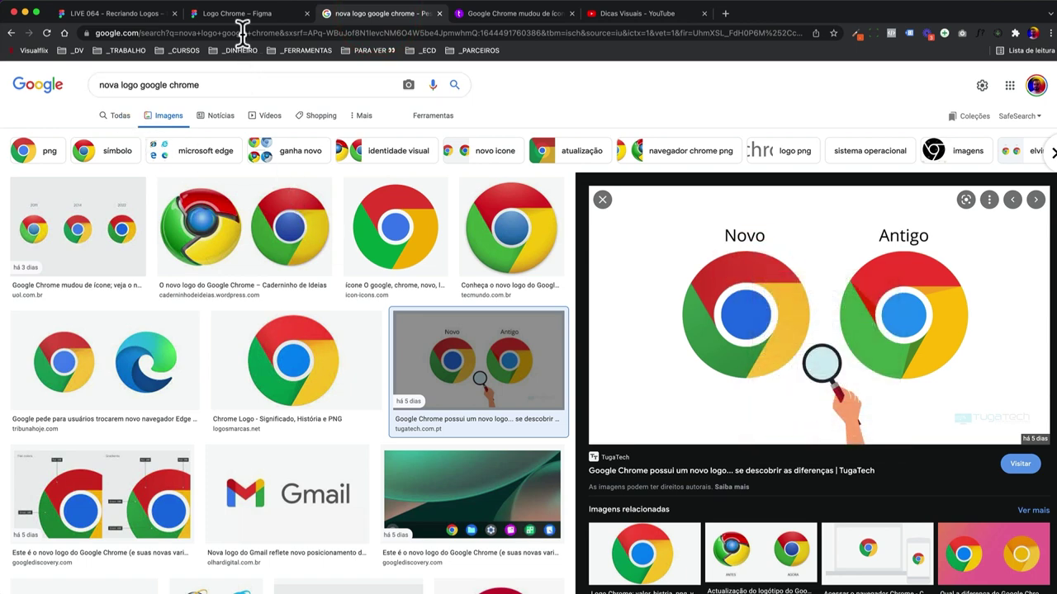
left_click(248, 13)
left_click(421, 302)
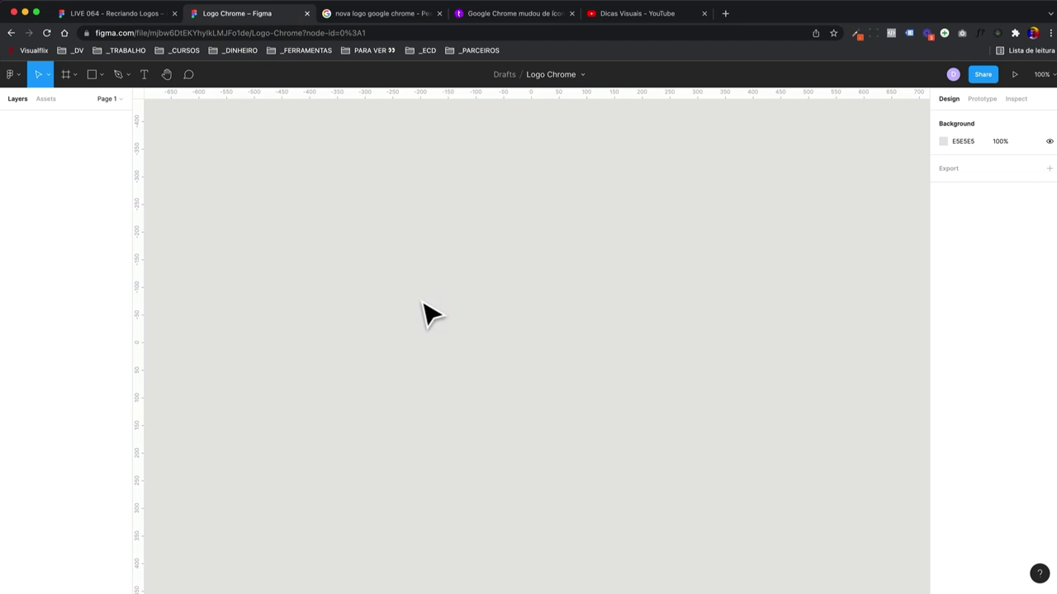
key("ctrl+v")
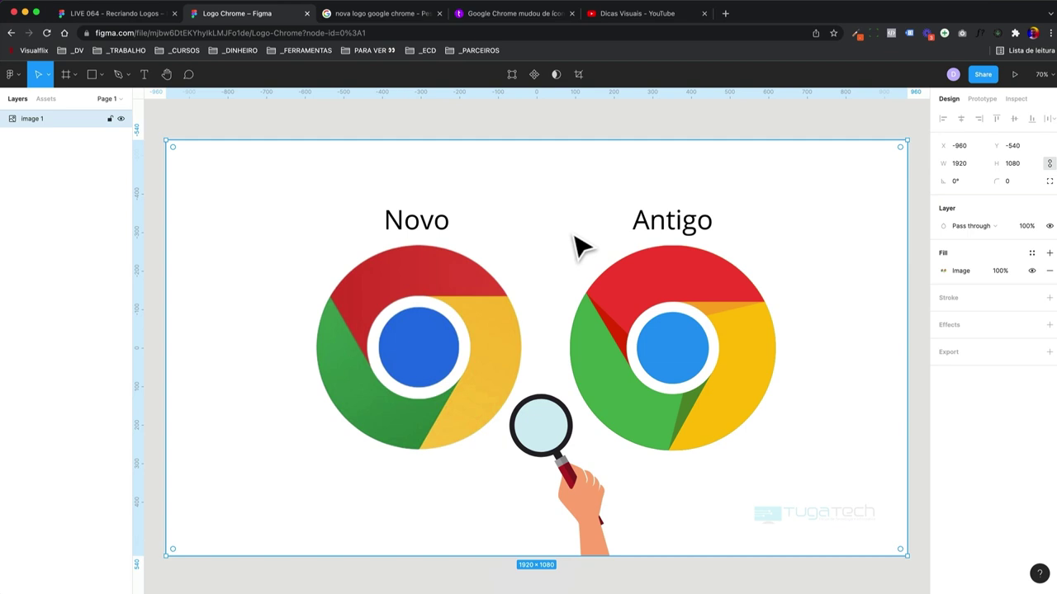
- Pan and zoom over the pasted image to inspect the Antigo logo's lower part
scroll(369, 261, "up", 1)
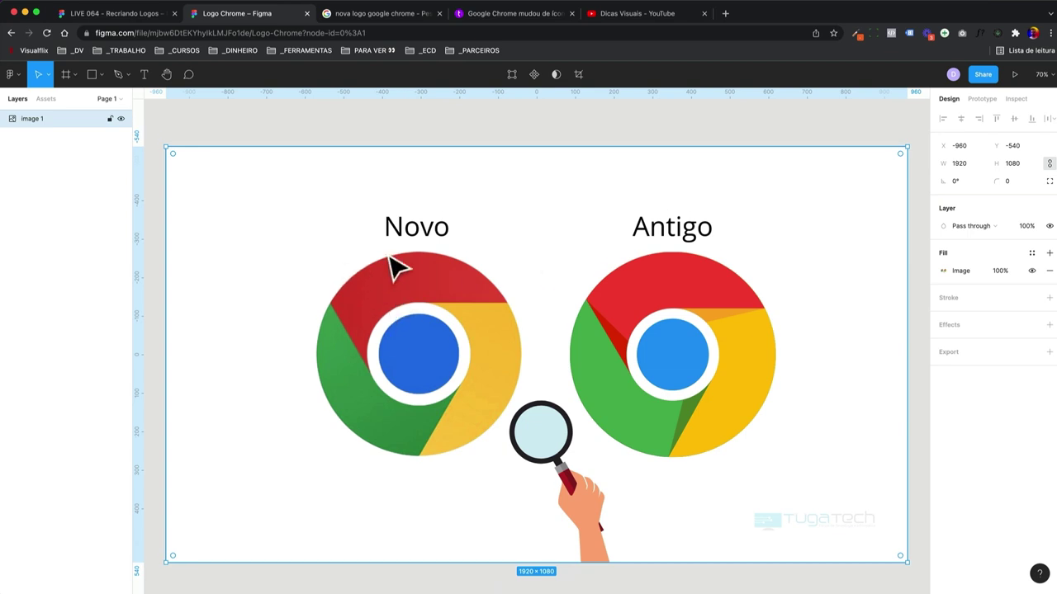
scroll(487, 334, "left", 5)
scroll(470, 272, "down", 3)
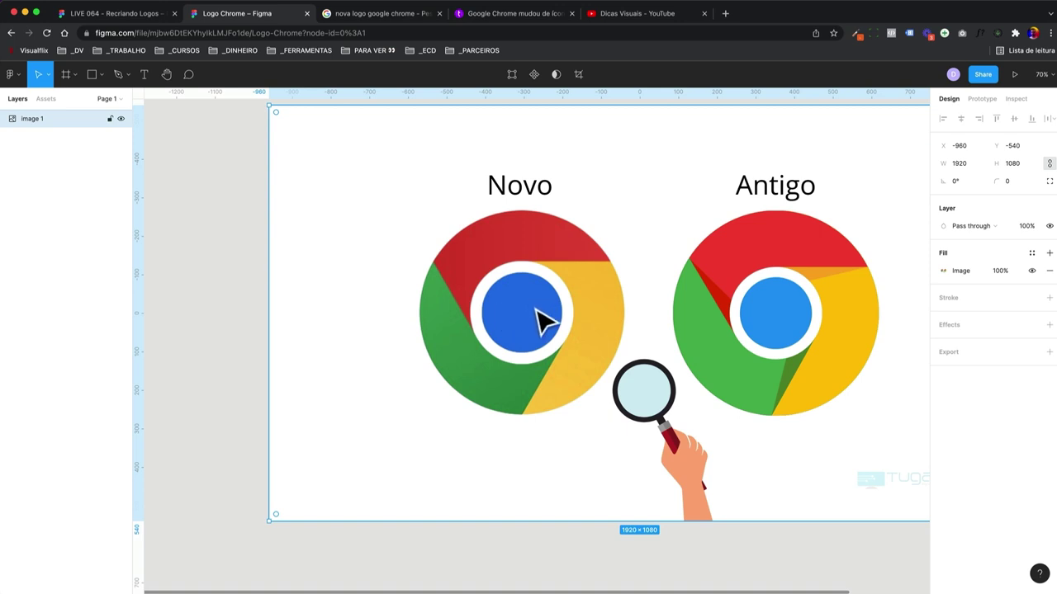
scroll(541, 322, "right", 2)
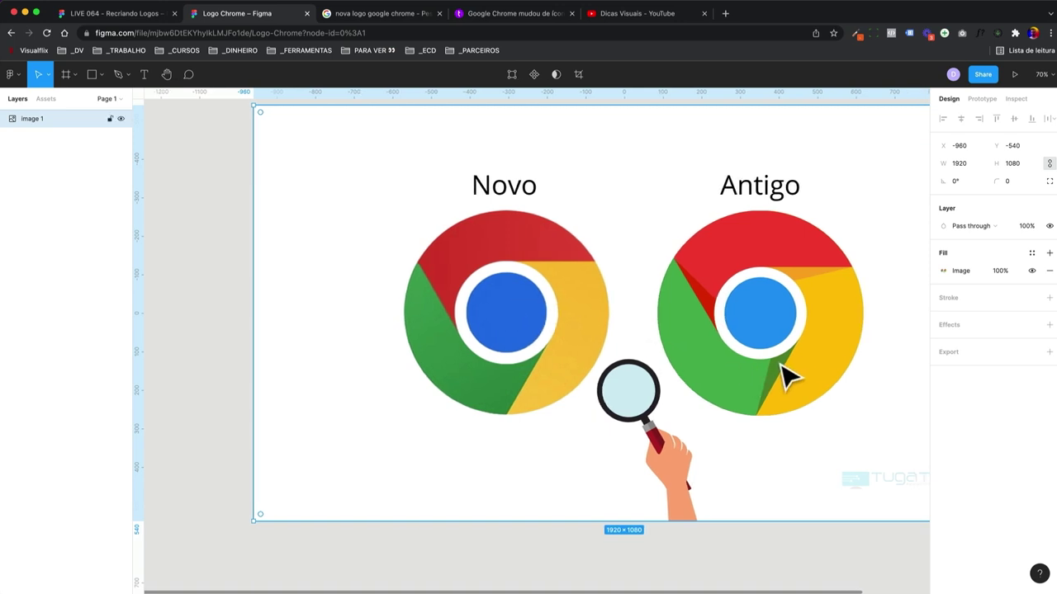
mouse_move(753, 323)
left_mouse_down()
mouse_move(814, 432)
mouse_move(649, 450)
left_mouse_up()
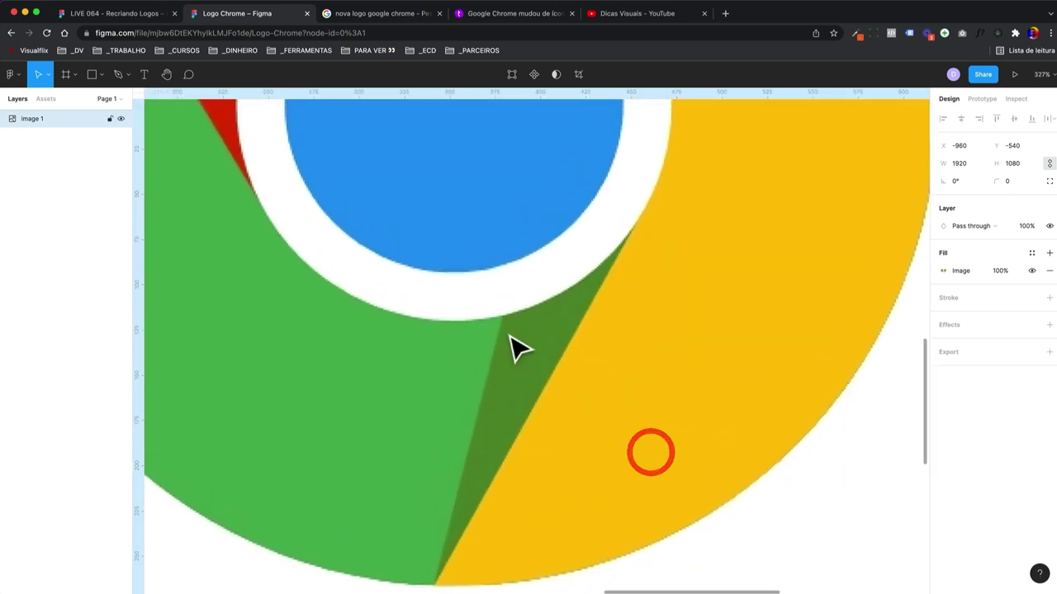
scroll(521, 347, "down", 3)
scroll(522, 347, "down", 3)
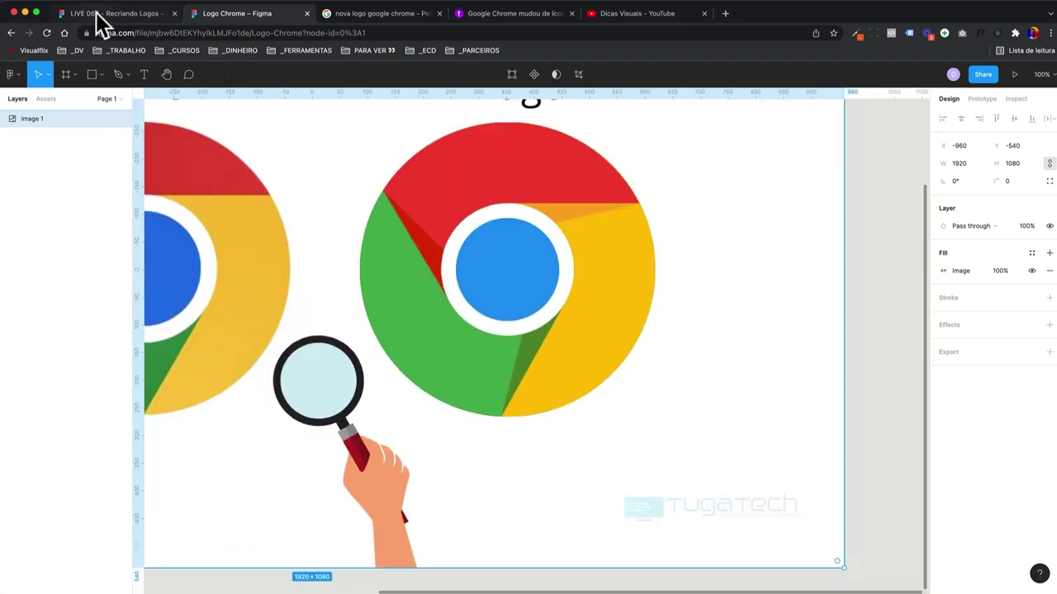
- Check the existing Chrome logo frame in the logo recreation file
left_click(99, 16)
left_click_drag(201, 443, 352, 502)
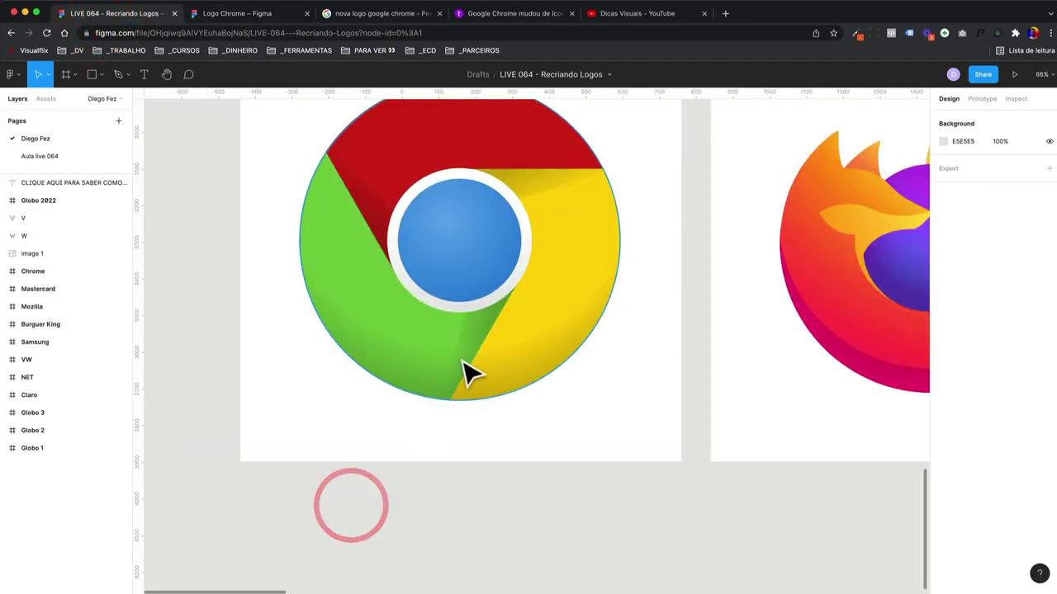
scroll(483, 391, "down", 3)
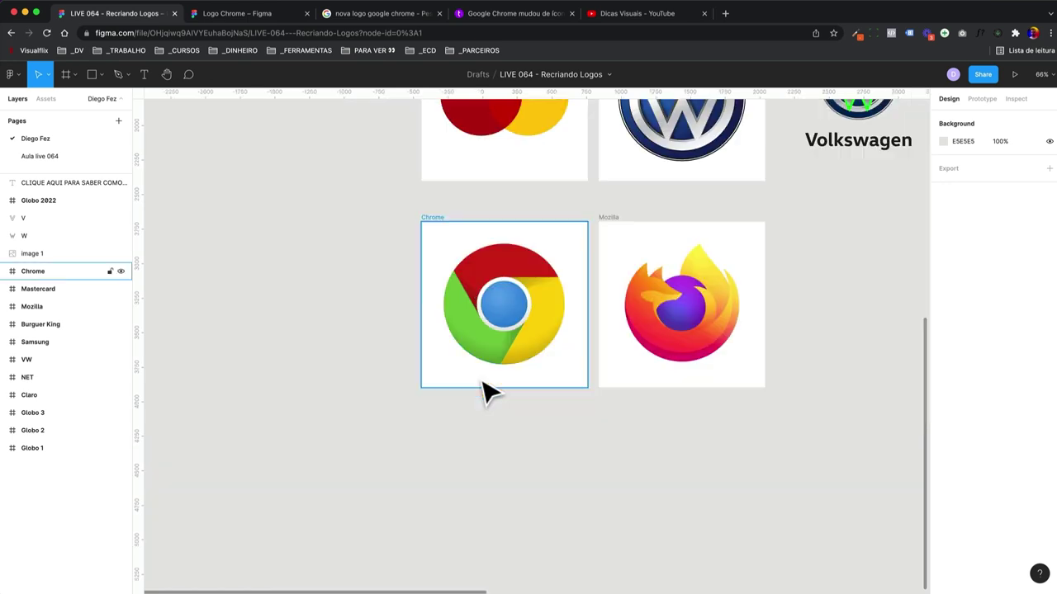
scroll(508, 364, "down", 2)
scroll(537, 314, "down", 2)
left_click_drag(593, 240, 569, 247)
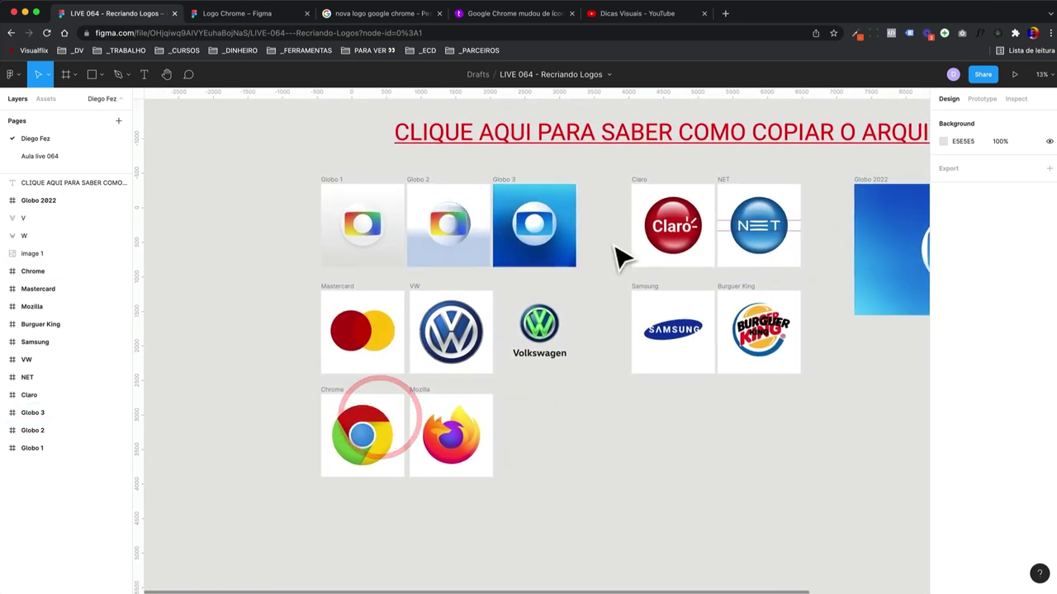
- Frame the 1920×1080 comparison image at full size with the Novo logo centred
left_click(255, 16)
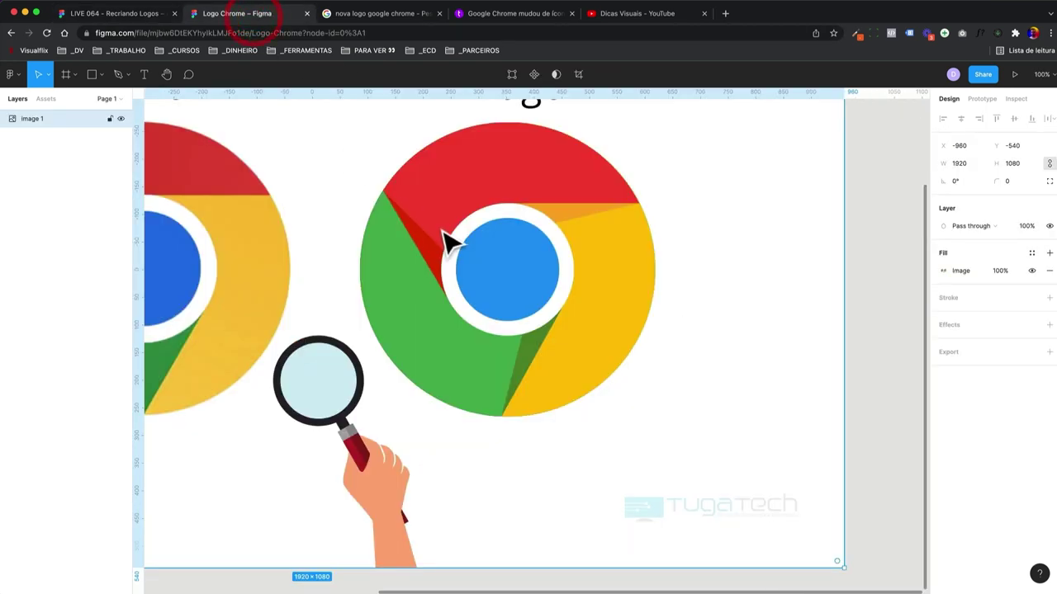
key("minus")
left_click_drag(446, 245, 483, 231)
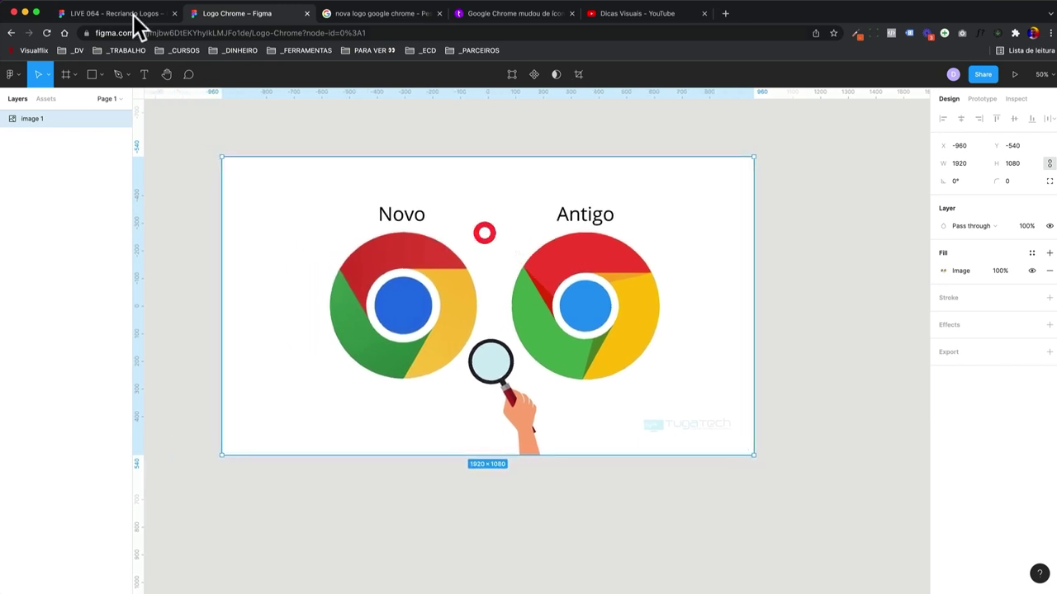
left_click(91, 15)
left_click(234, 15)
left_click_drag(378, 278, 426, 304)
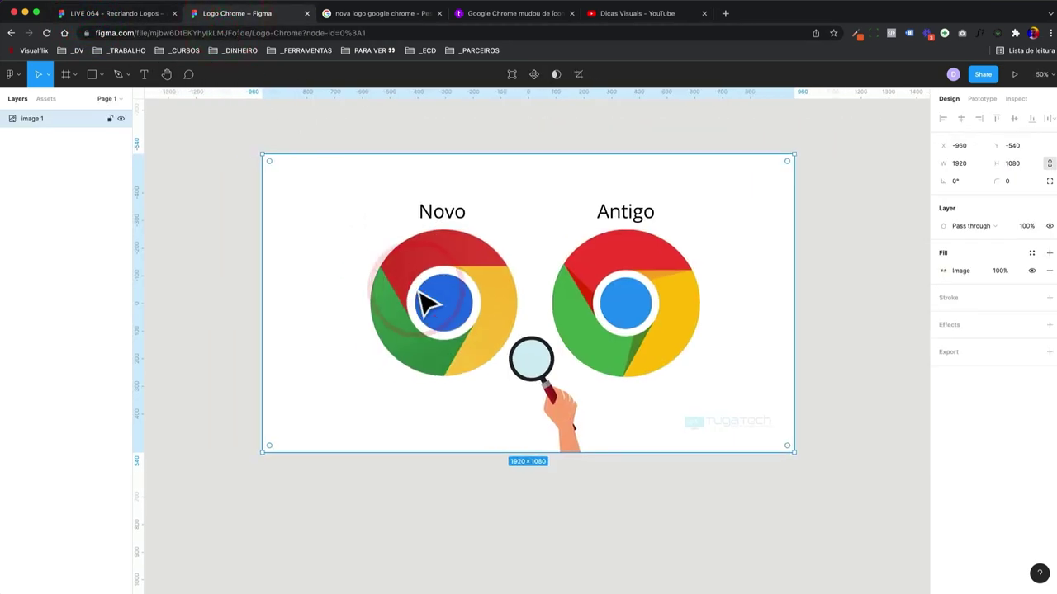
key("plus")
left_click_drag(354, 295, 443, 330)
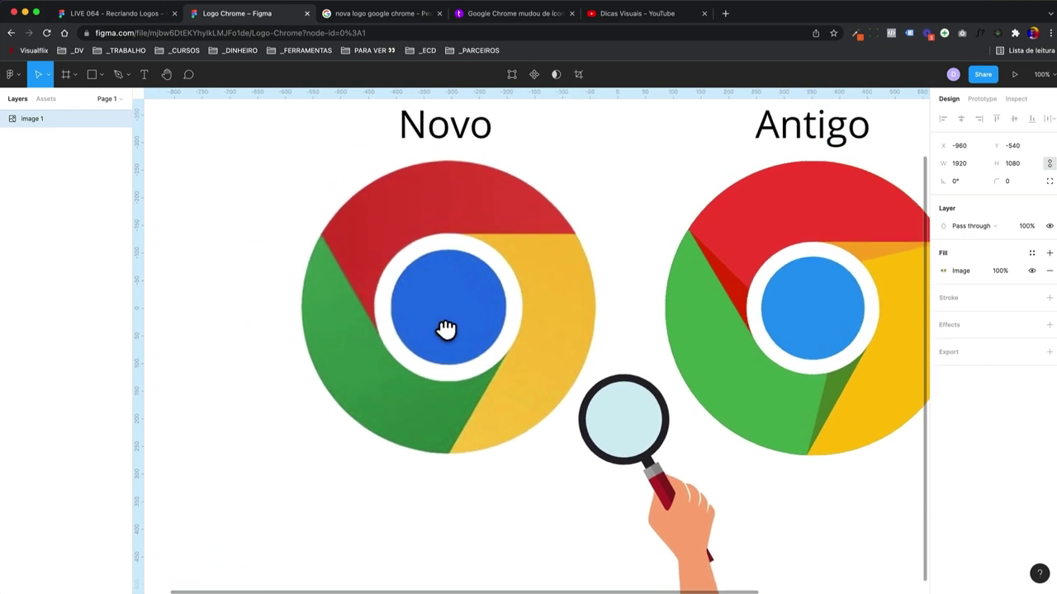
- Lock the reference image and draw a 526×526 circle over the Novo logo as a 16-px outline
left_click(109, 118)
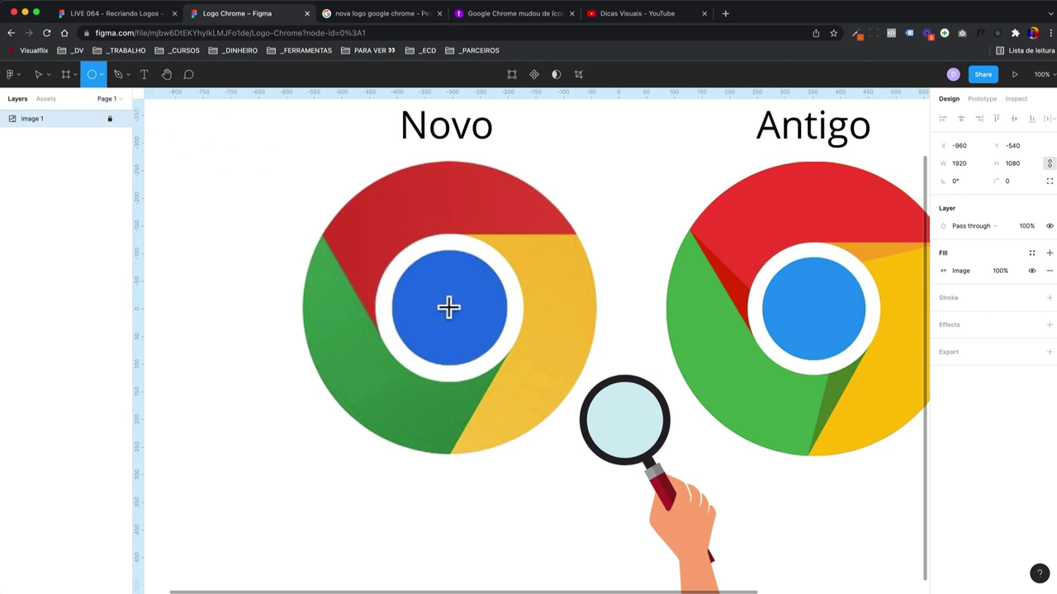
left_click_drag(450, 310, 556, 450)
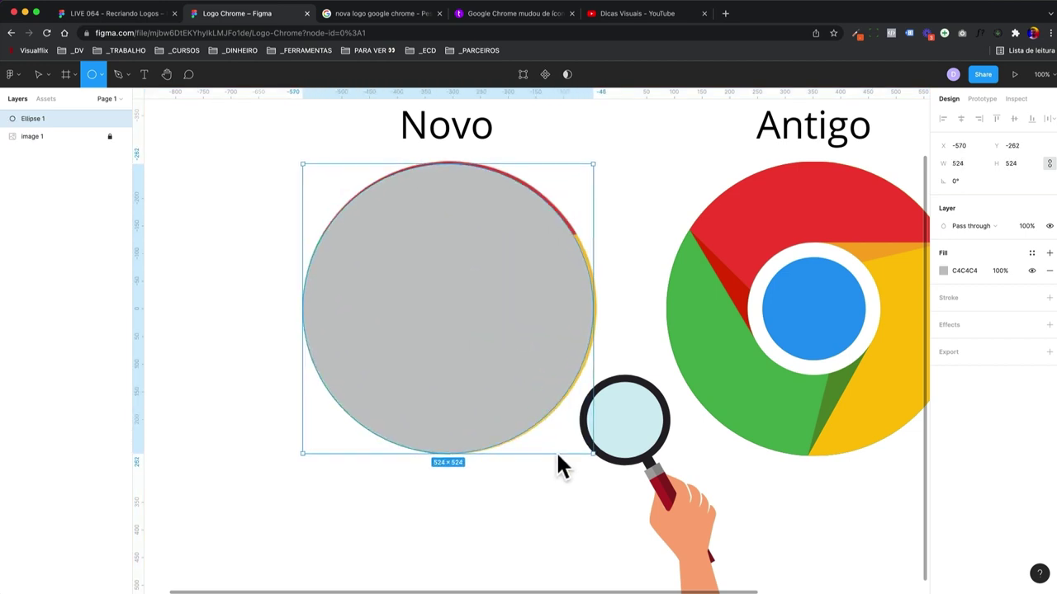
left_click_drag(556, 450, 557, 451)
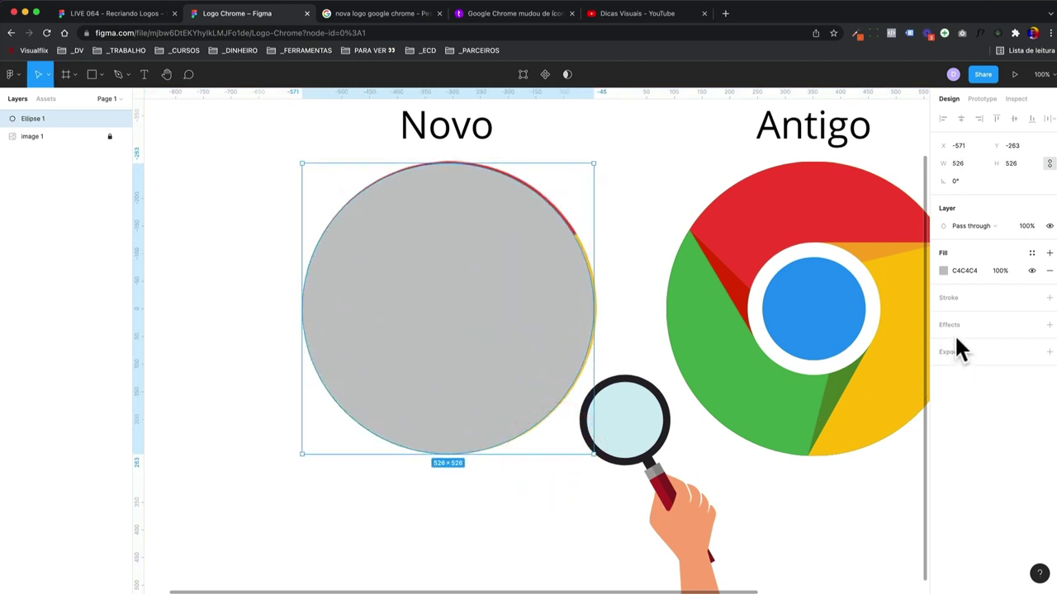
key("shift+x")
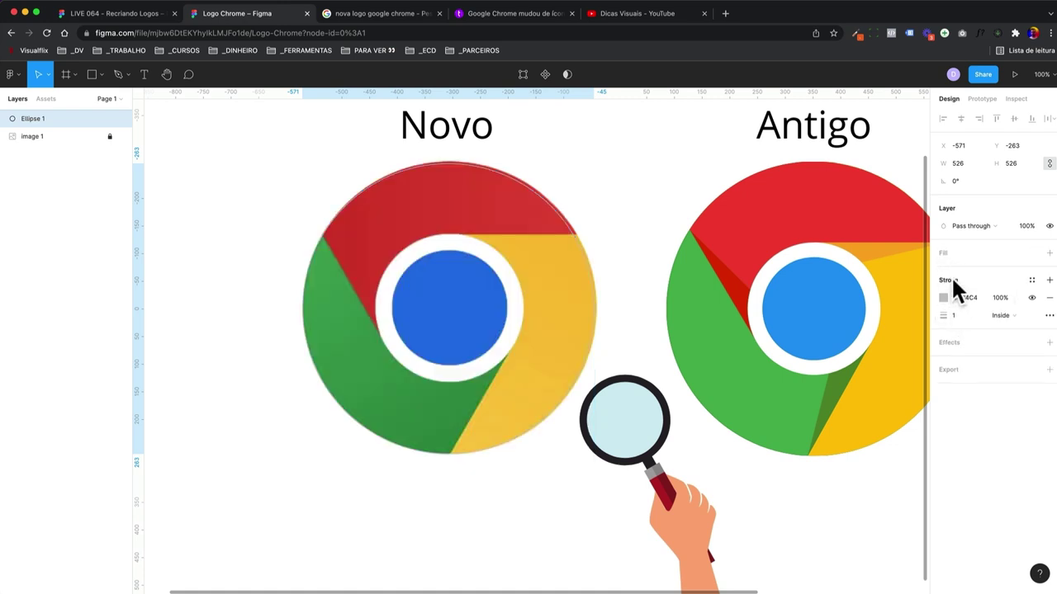
left_click_drag(942, 316, 966, 315)
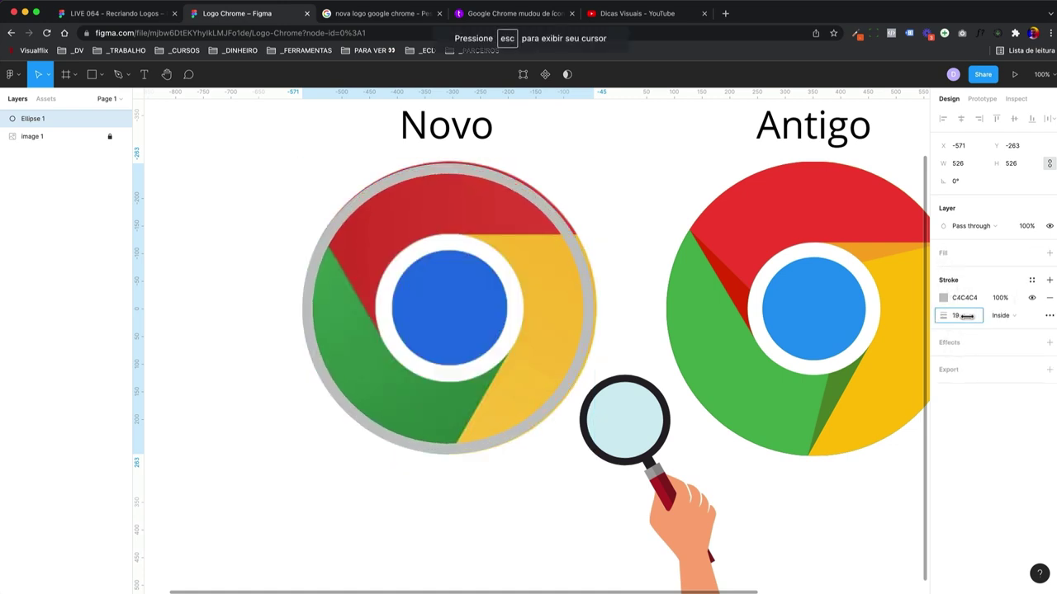
- Colour the circle's outline bright green, 24FF00
left_click(943, 297)
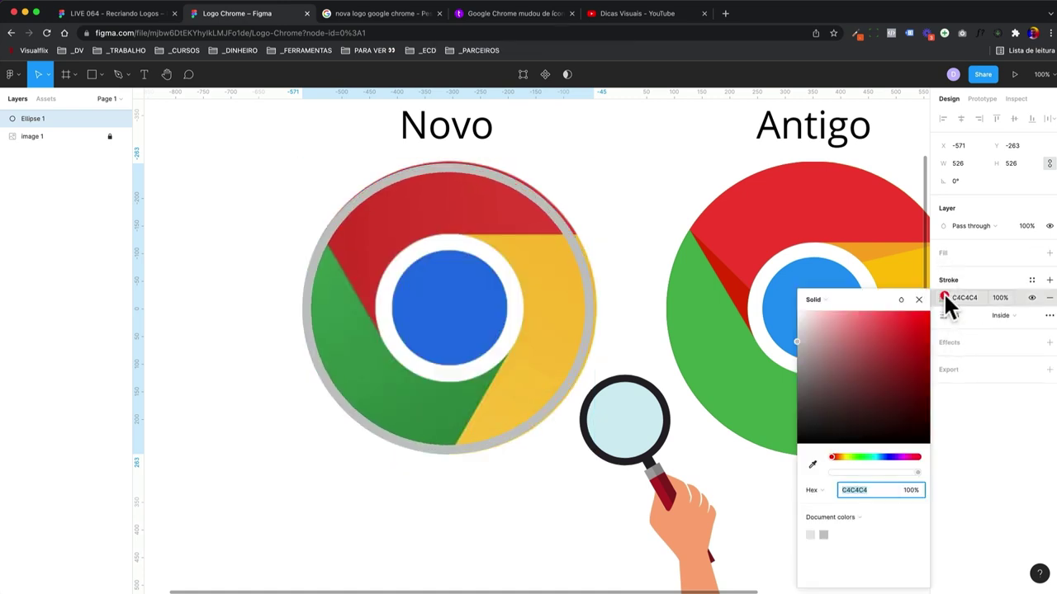
left_click(859, 457)
left_click(918, 331)
left_click_drag(930, 310, 937, 282)
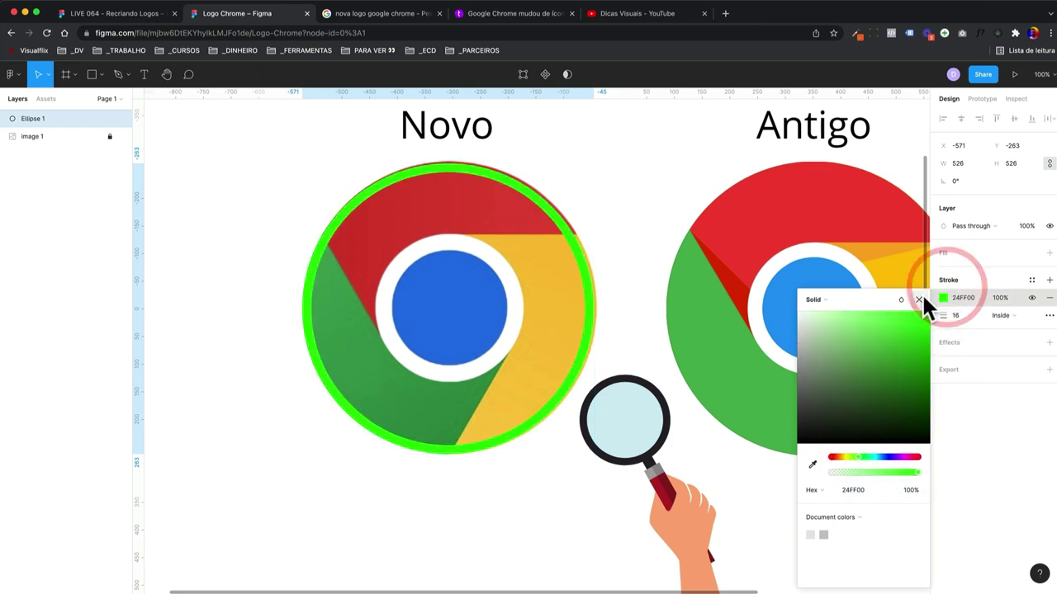
left_click(920, 297)
left_click(36, 137)
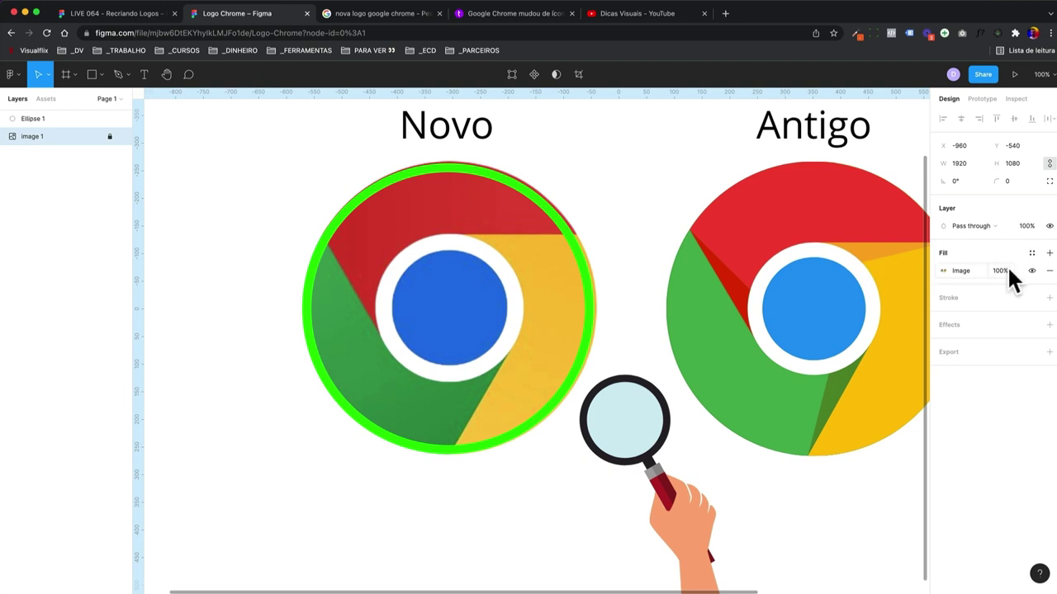
- Fade the reference image to 20% opacity and thin the circle's stroke to 2
left_click(1027, 230)
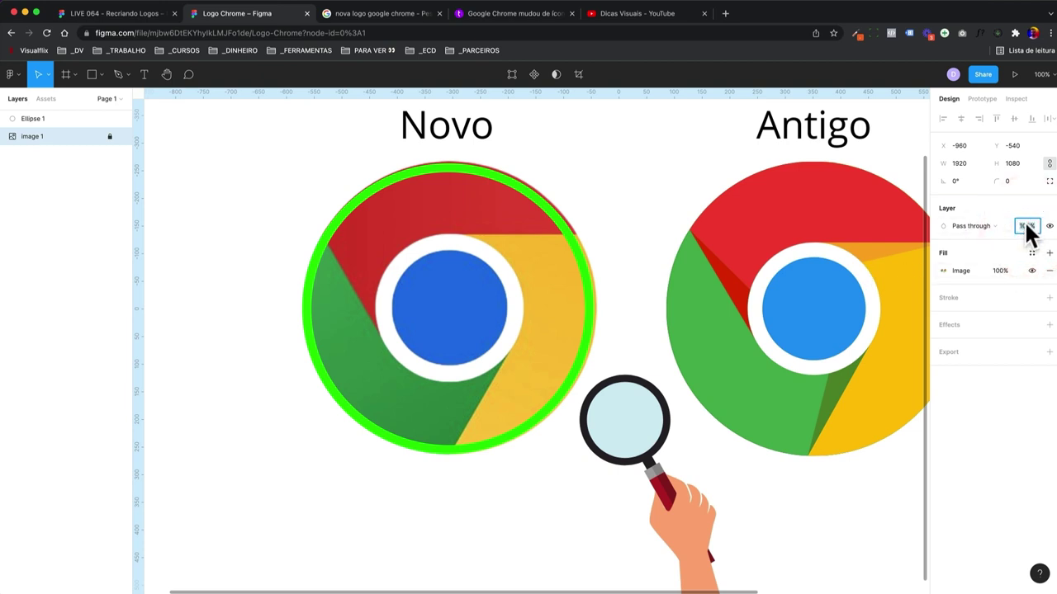
type("20")
key("Return")
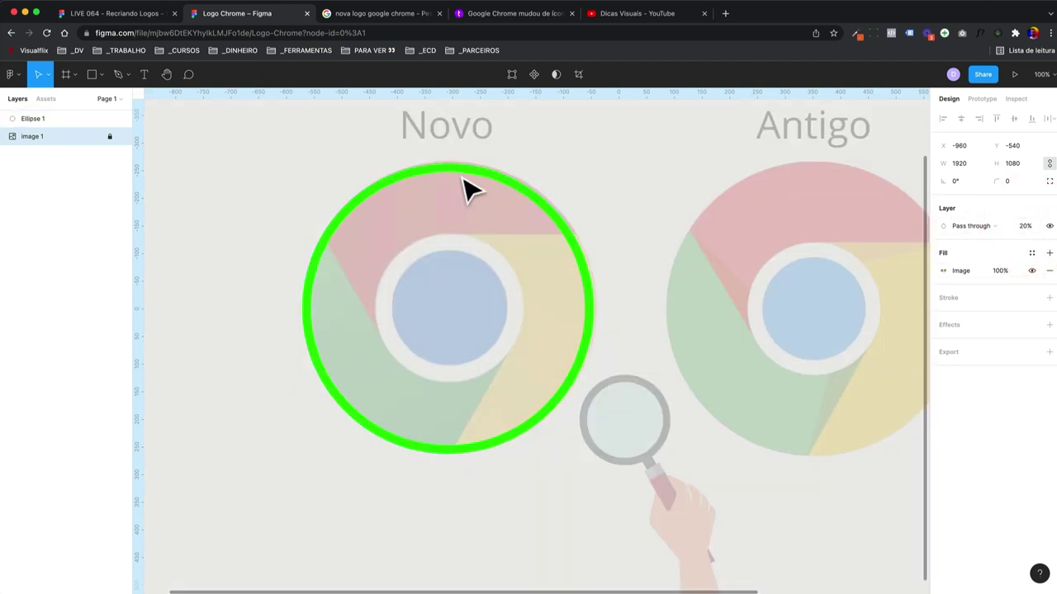
left_click(464, 170)
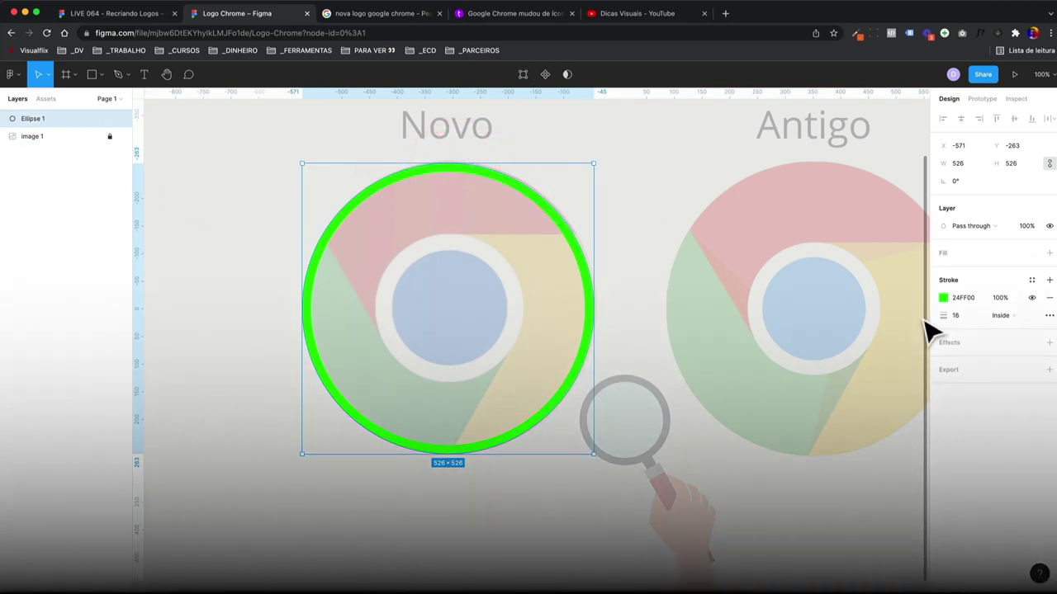
left_click(972, 317)
type("2")
key("Return")
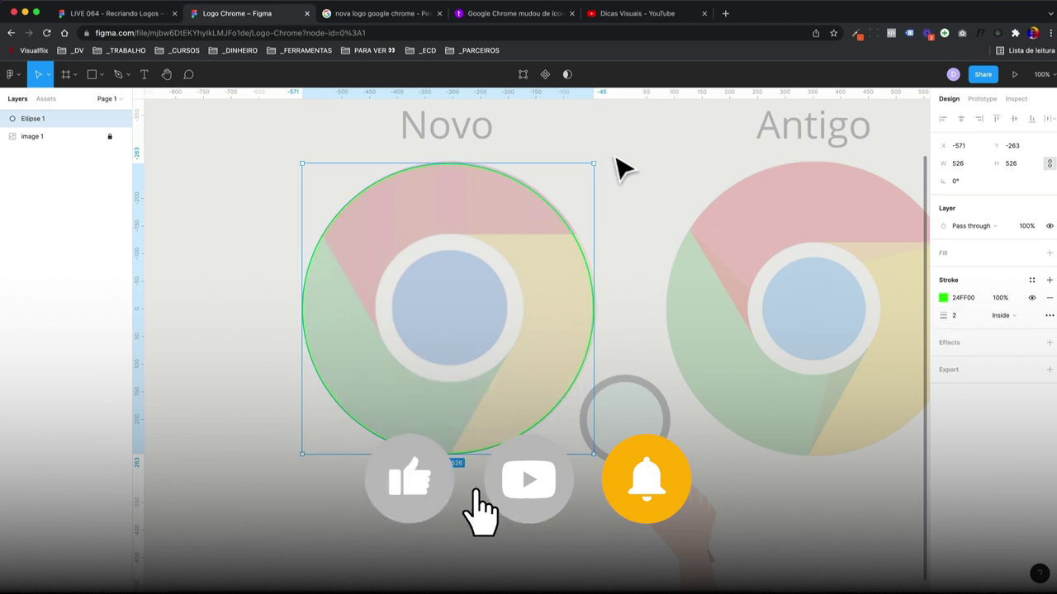
- Enlarge the outer circle slightly so it matches the Novo logo's edge
key("super+equal")
left_click_drag(614, 162, 646, 358)
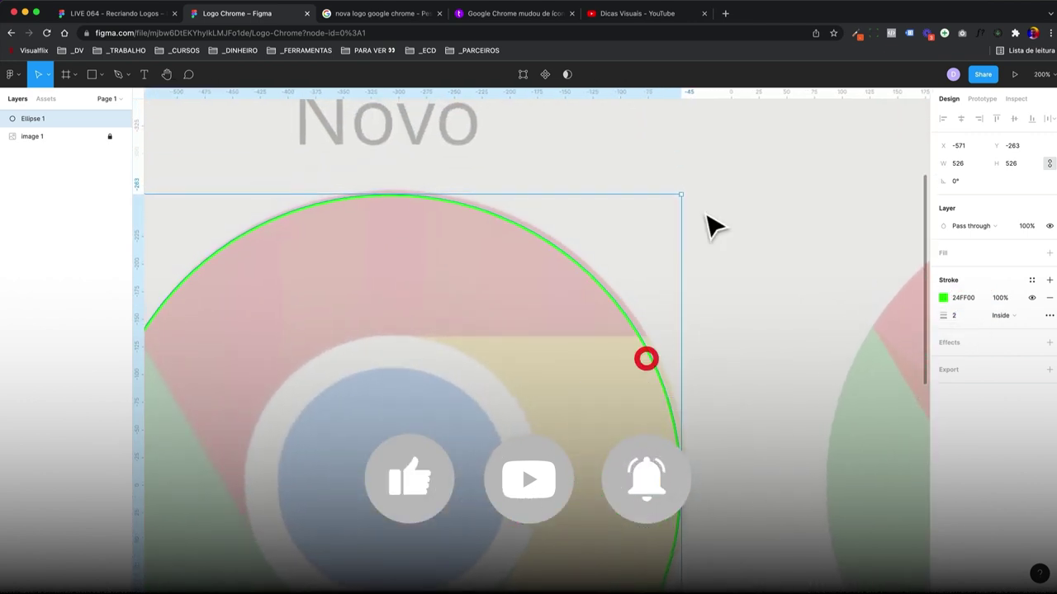
left_click_drag(680, 192, 685, 188)
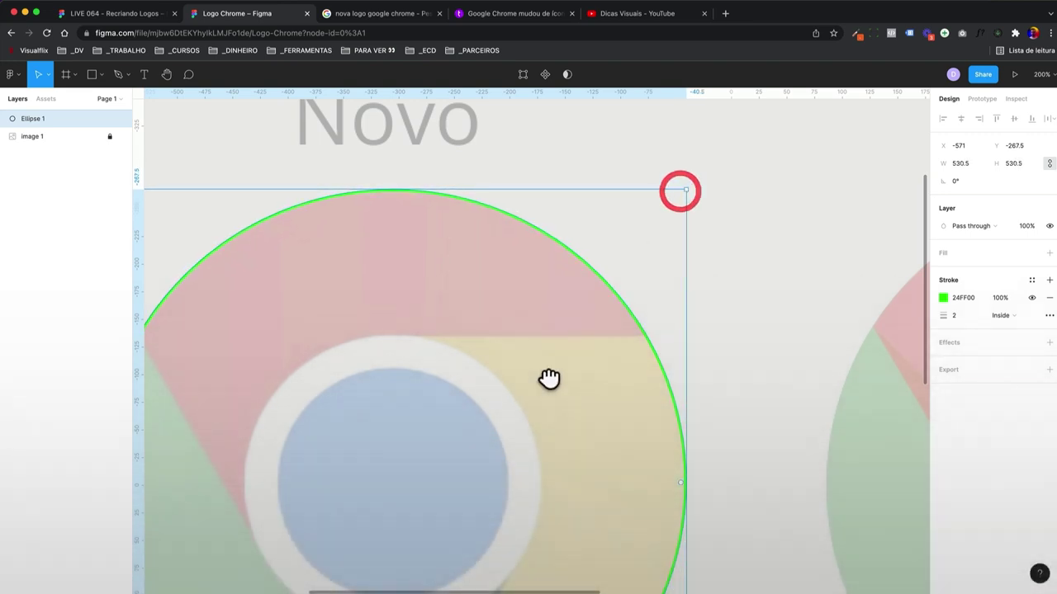
left_click_drag(549, 378, 694, 214)
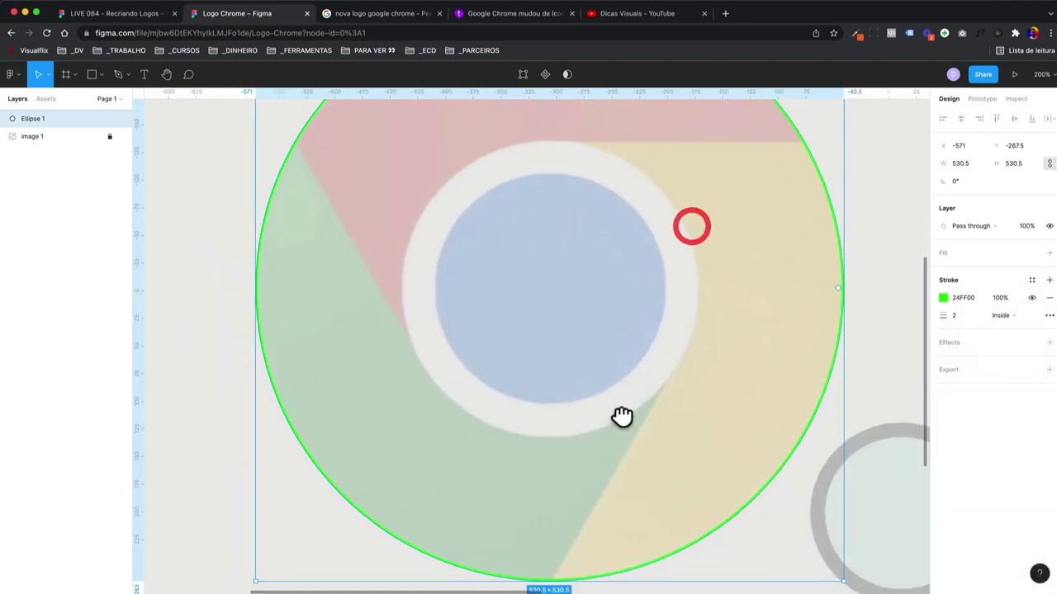
left_click_drag(620, 418, 606, 371)
key("shift+0")
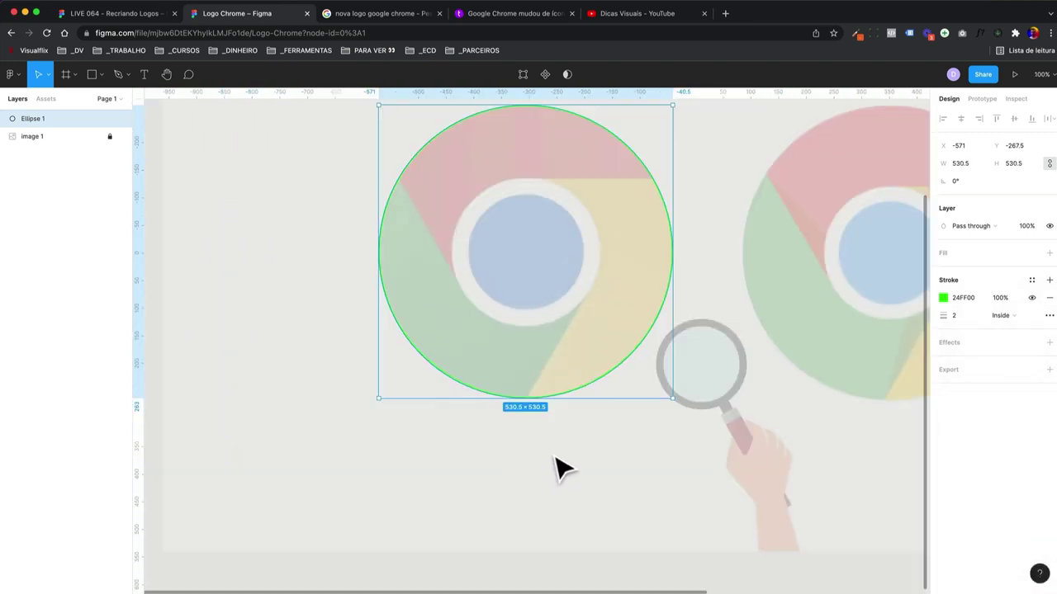
left_click_drag(567, 402, 529, 451)
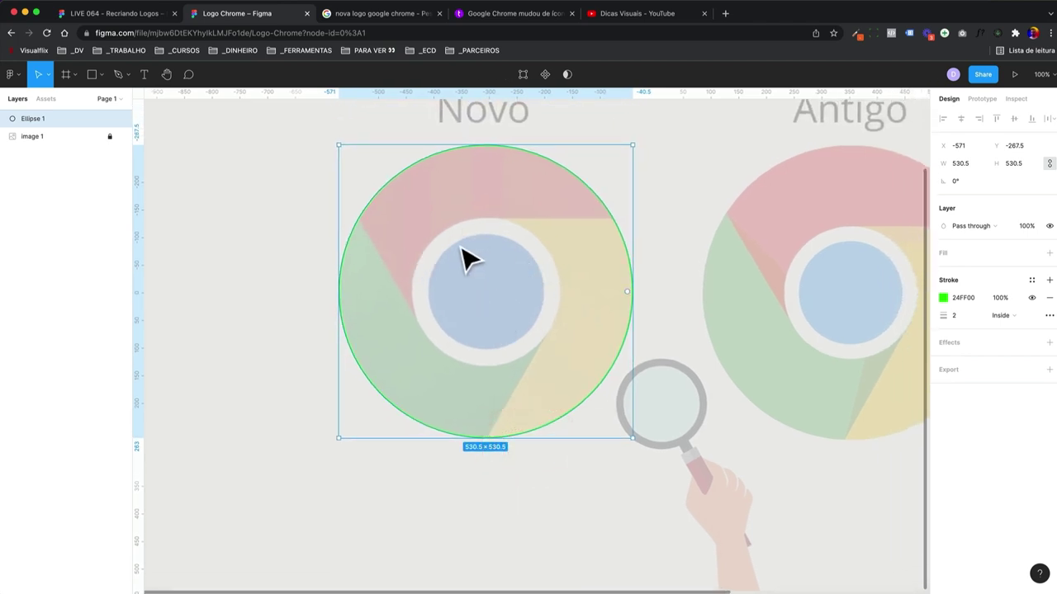
- Add two smaller concentric circle copies tracing the white ring and the blue centre
key("ctrl+d")
key("alt")
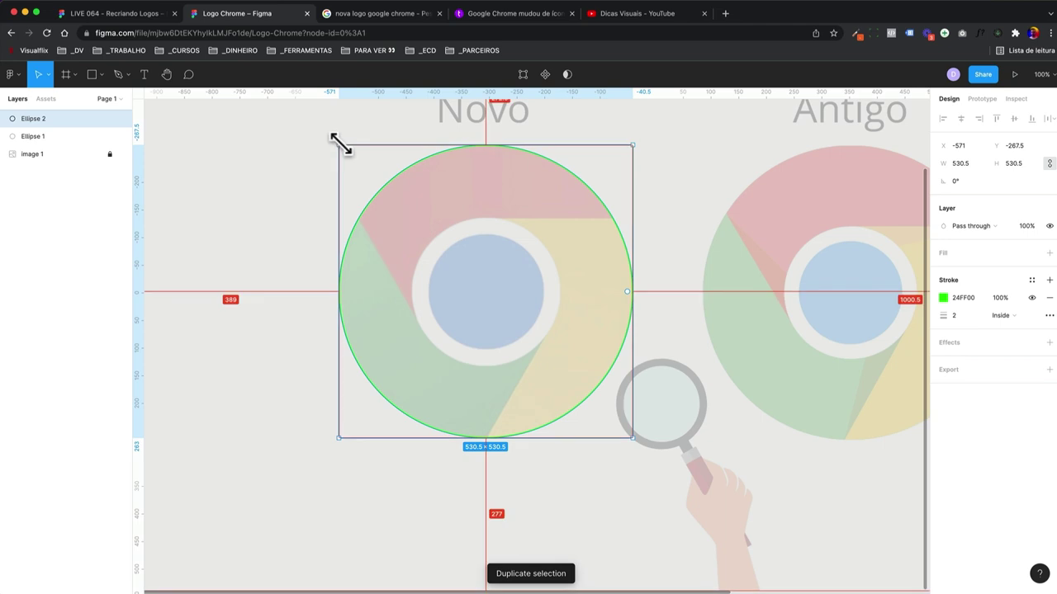
left_click_drag(342, 147, 412, 217)
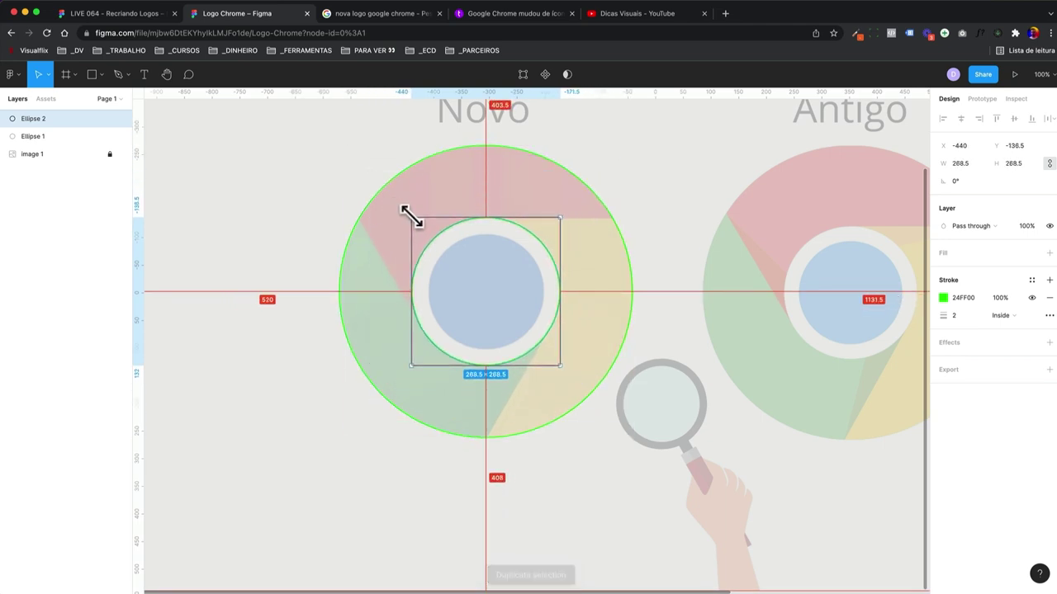
key("ctrl+d")
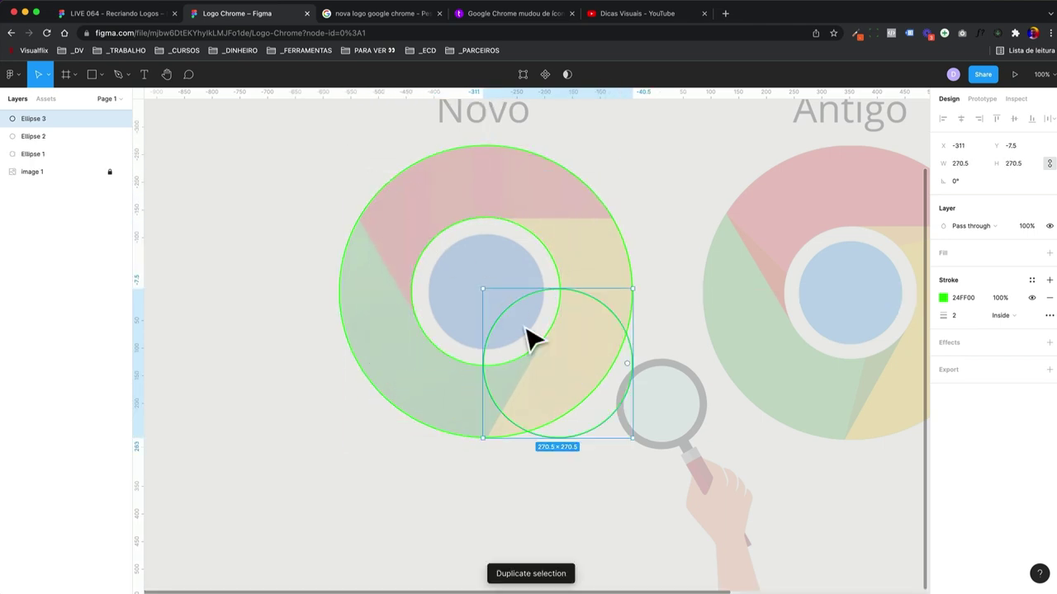
key("Delete")
left_click(490, 364)
key("ctrl+d")
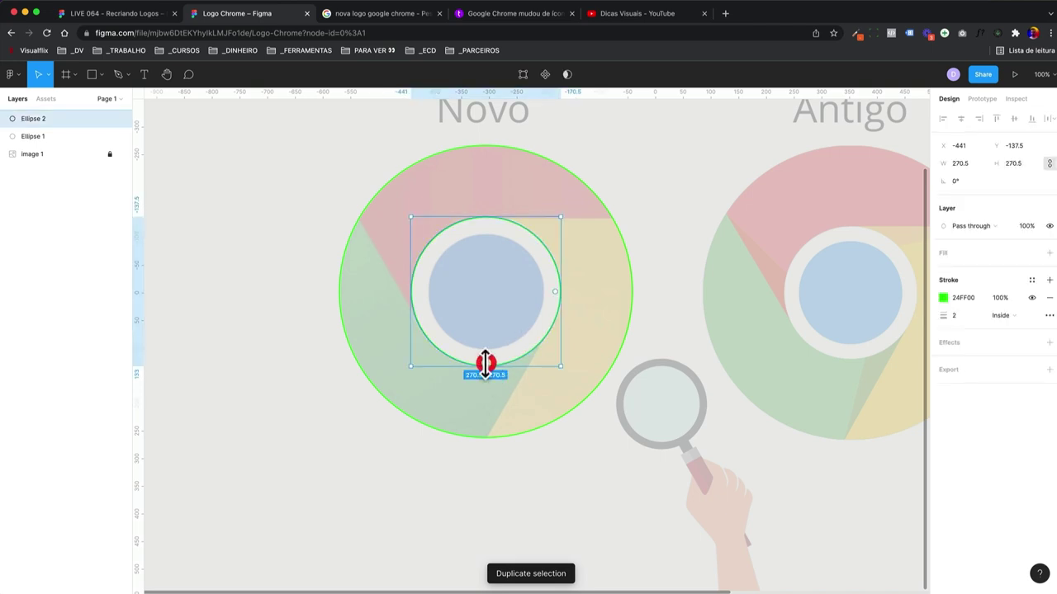
left_click_drag(410, 217, 428, 235)
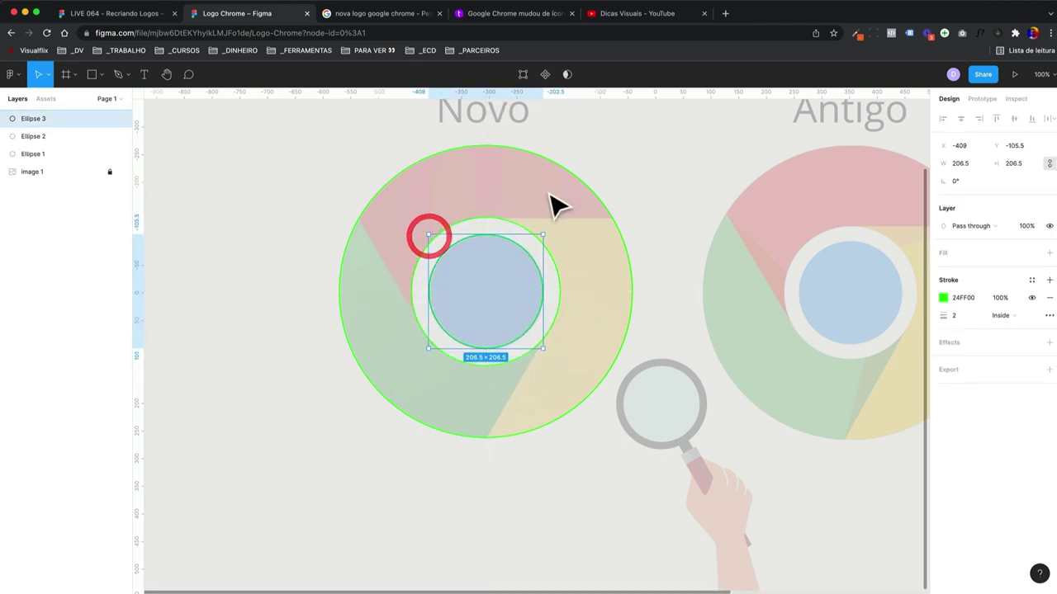
left_click(246, 316)
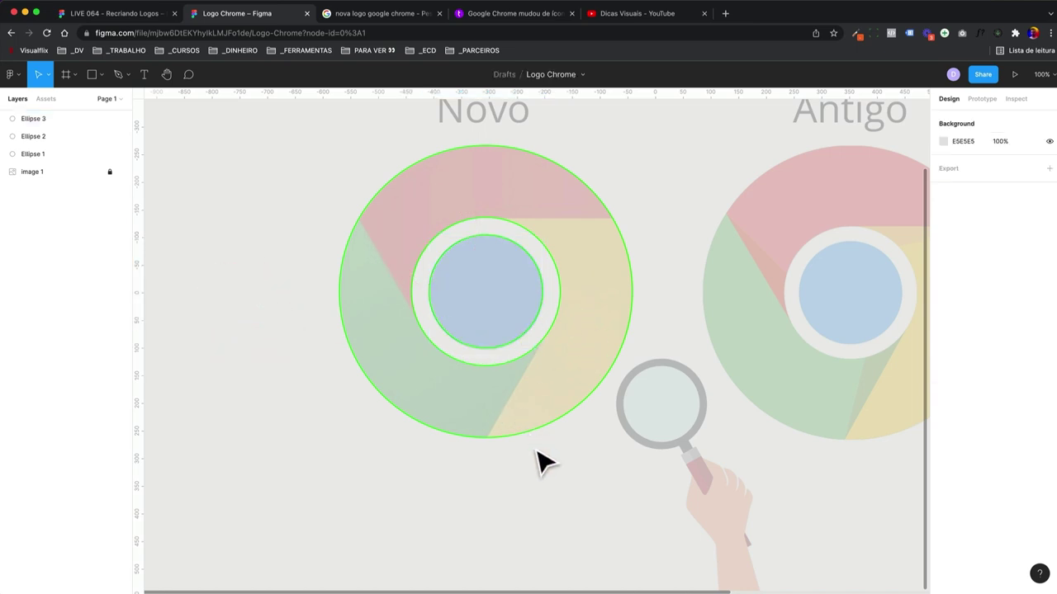
key("l")
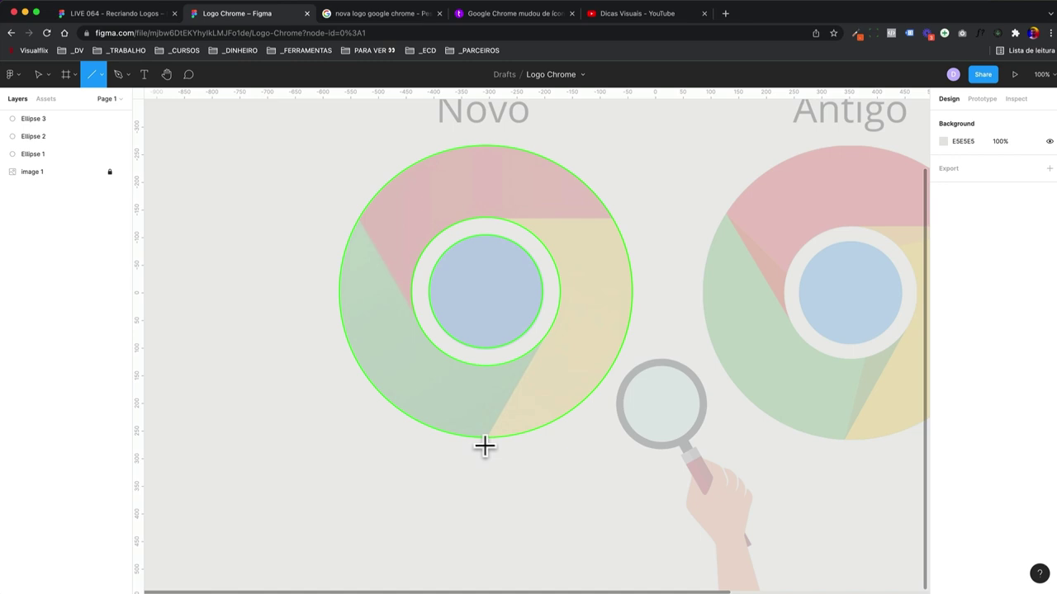
- Draw a line along the green/yellow border from the outer circle to the white ring
key("super+equal")
left_click_drag(483, 443, 471, 401)
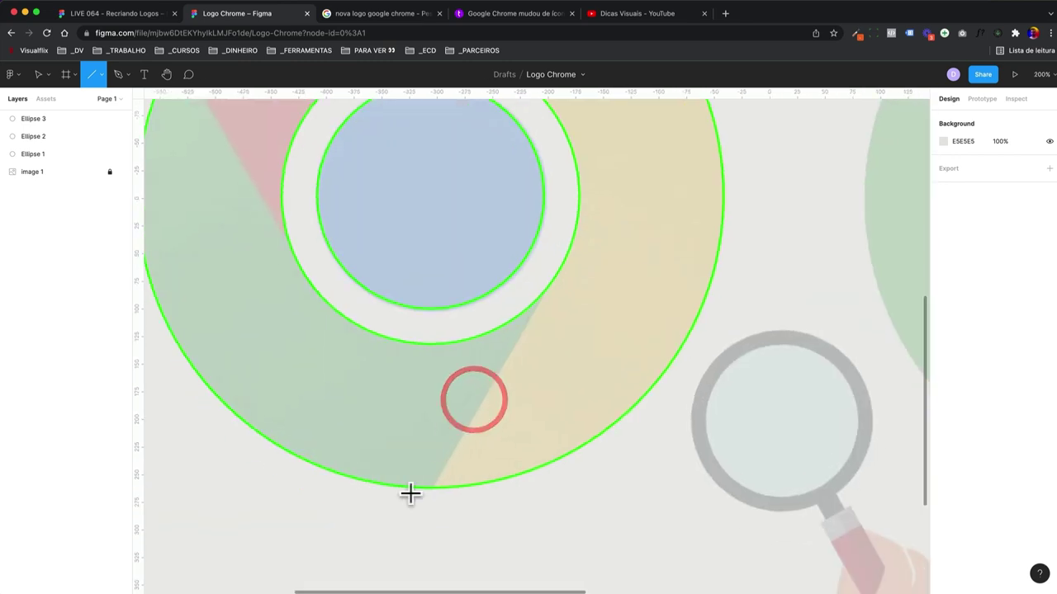
left_click_drag(428, 493, 568, 252)
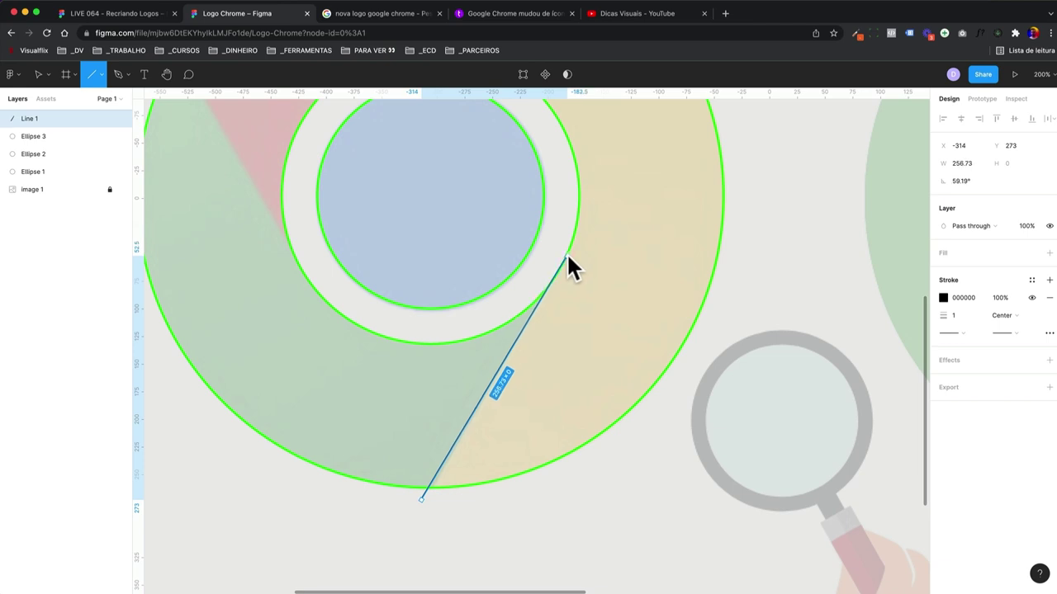
left_click_drag(568, 252, 568, 257)
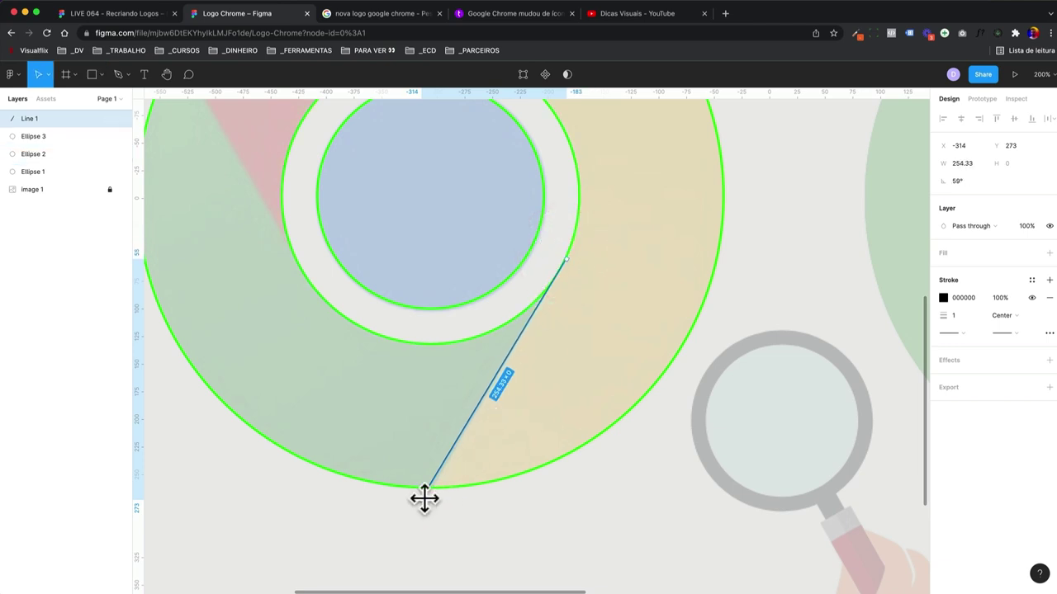
scroll(424, 499, "up", 5)
scroll(509, 418, "down", 3)
left_click_drag(479, 465, 484, 471)
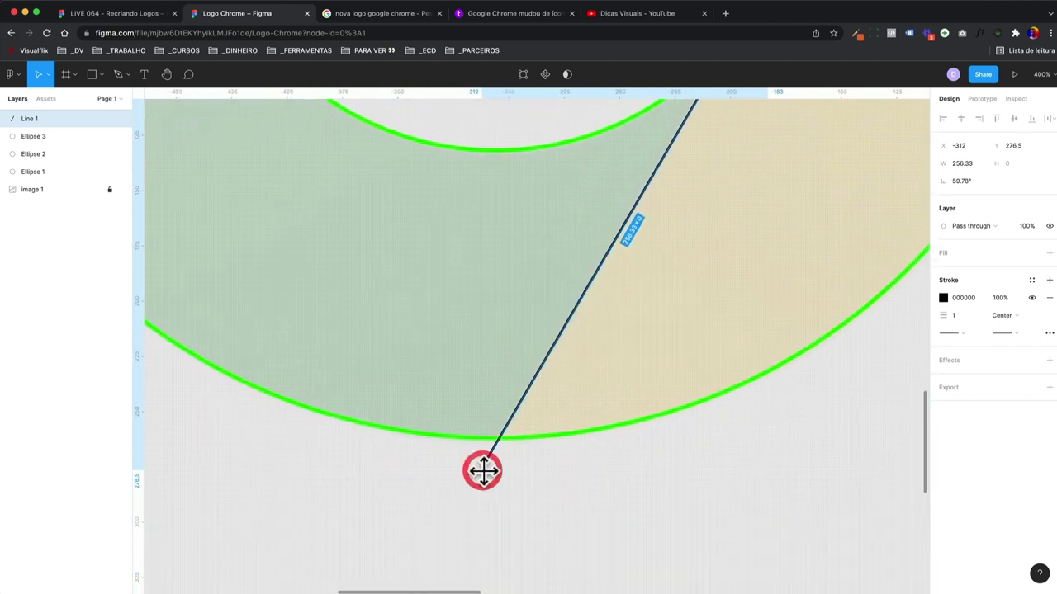
- Inspect the line's ends against the rings up close and select the white ring's circle
scroll(578, 412, "down", 5)
scroll(619, 330, "down", 5)
left_click(603, 335)
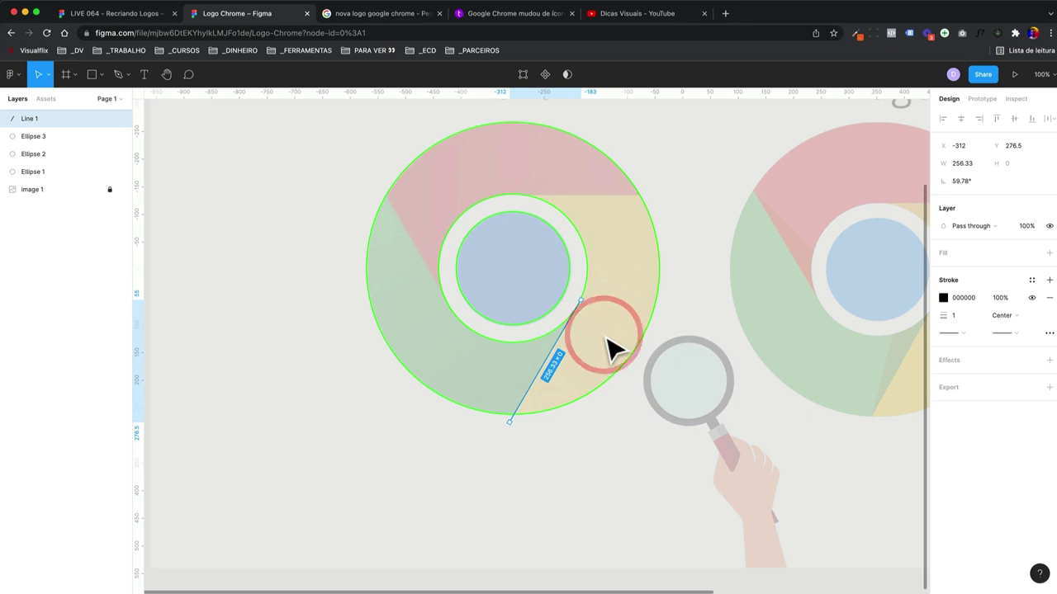
scroll(615, 334, "up", 2)
scroll(578, 388, "up", 2)
scroll(580, 369, "up", 1)
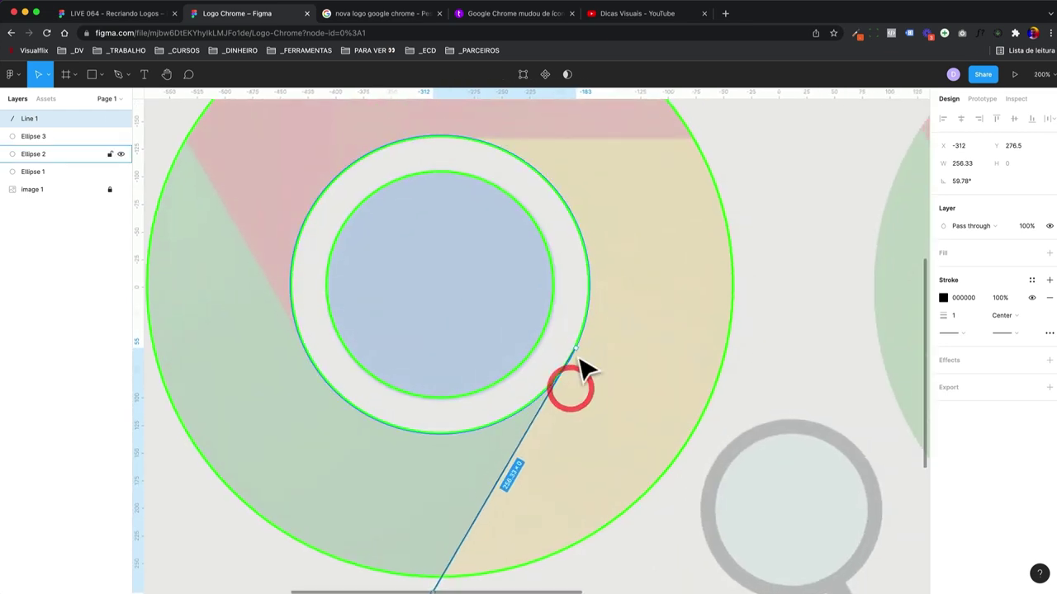
scroll(580, 360, "down", 3)
left_click(561, 349)
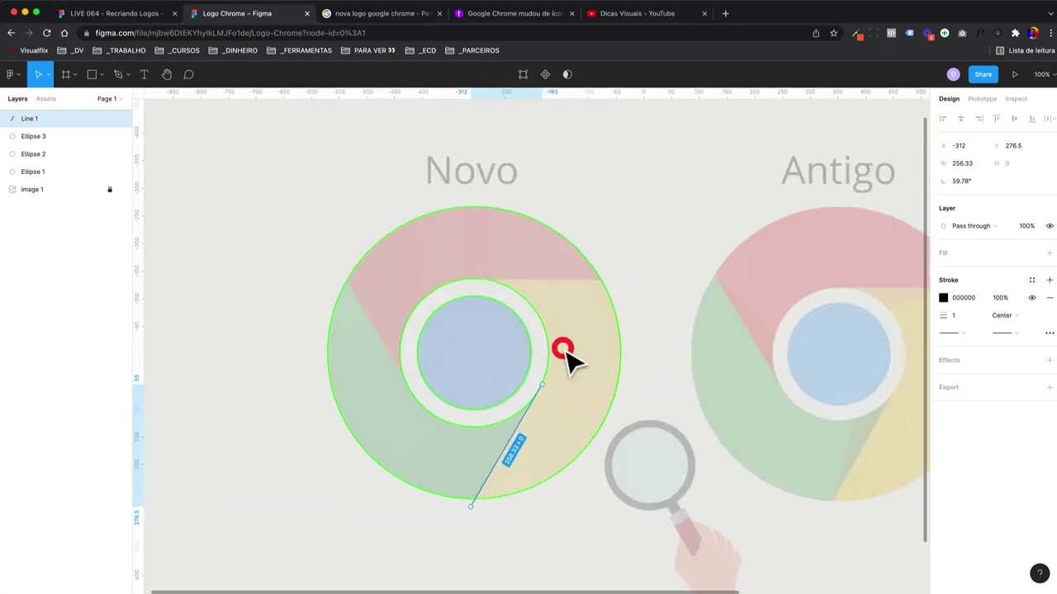
scroll(570, 347, "up", 3)
left_click_drag(572, 334, 549, 344)
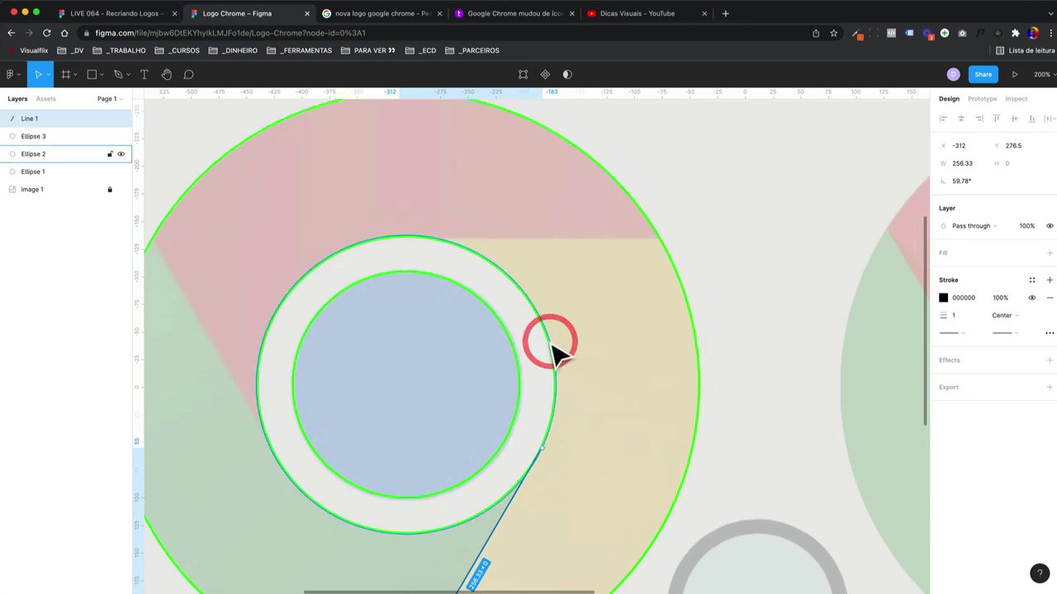
key("l")
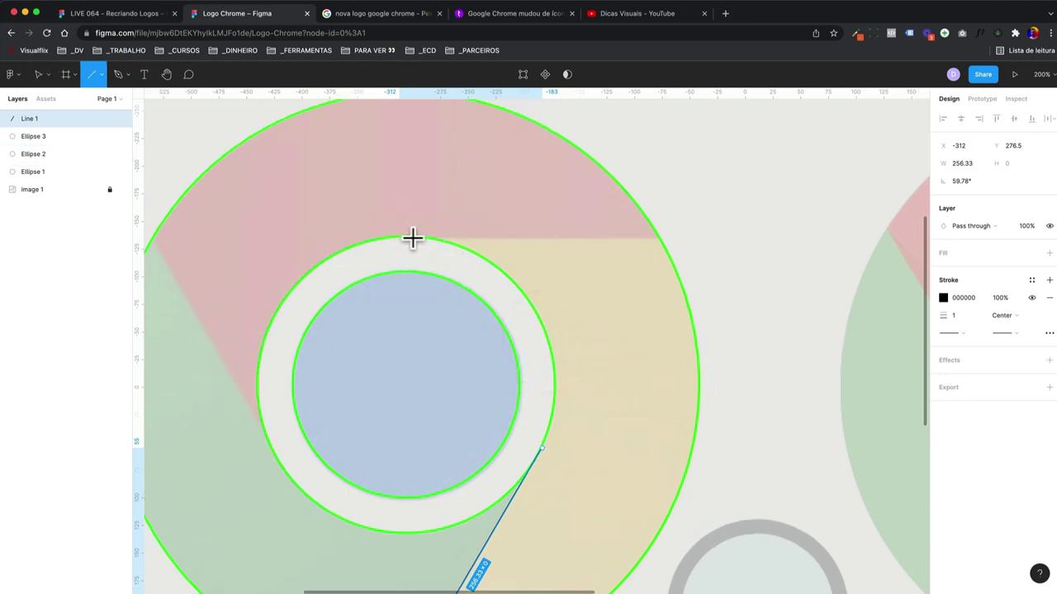
key("v")
left_click(413, 237)
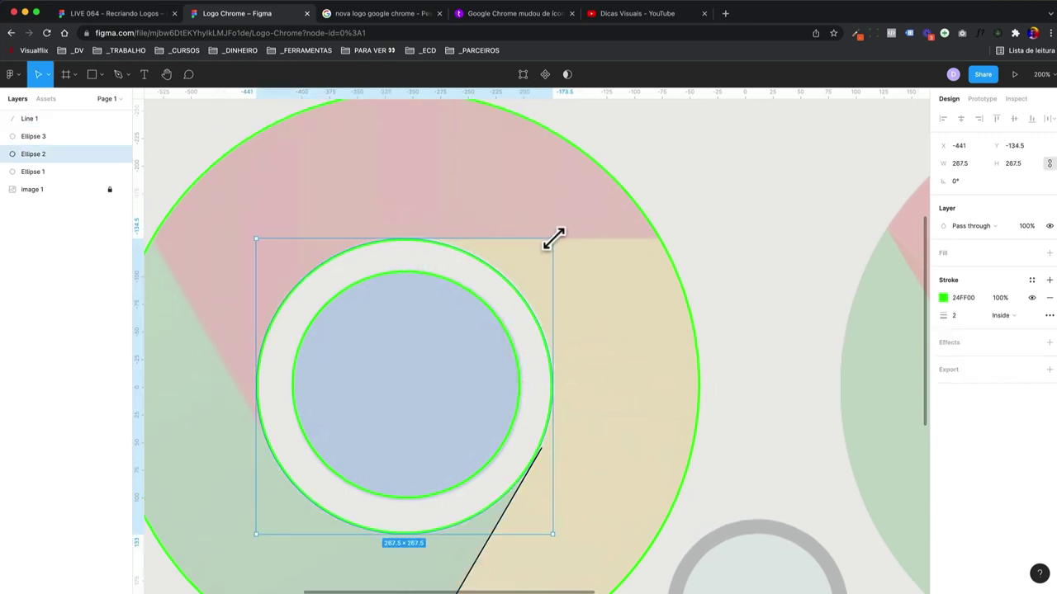
- Draw a horizontal line from the white ring's top to the outer circle along the red/yellow border
key("z")
mouse_move(354, 212)
left_mouse_down()
mouse_move(528, 295)
mouse_move(487, 326)
left_mouse_up()
scroll(578, 330, "up", 3)
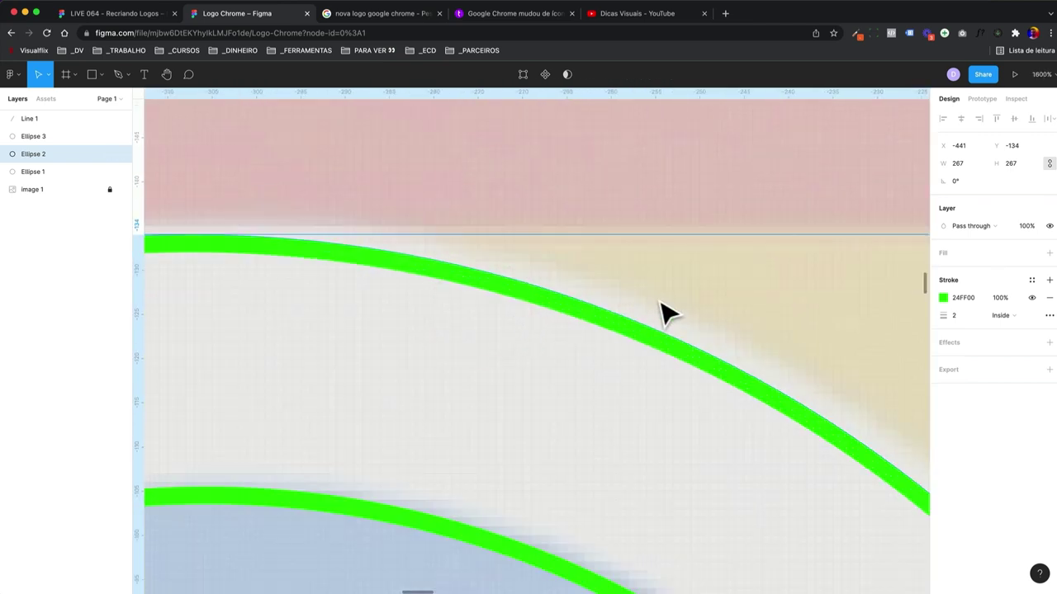
key("minus")
key("minus")
left_click_drag(663, 308, 716, 297)
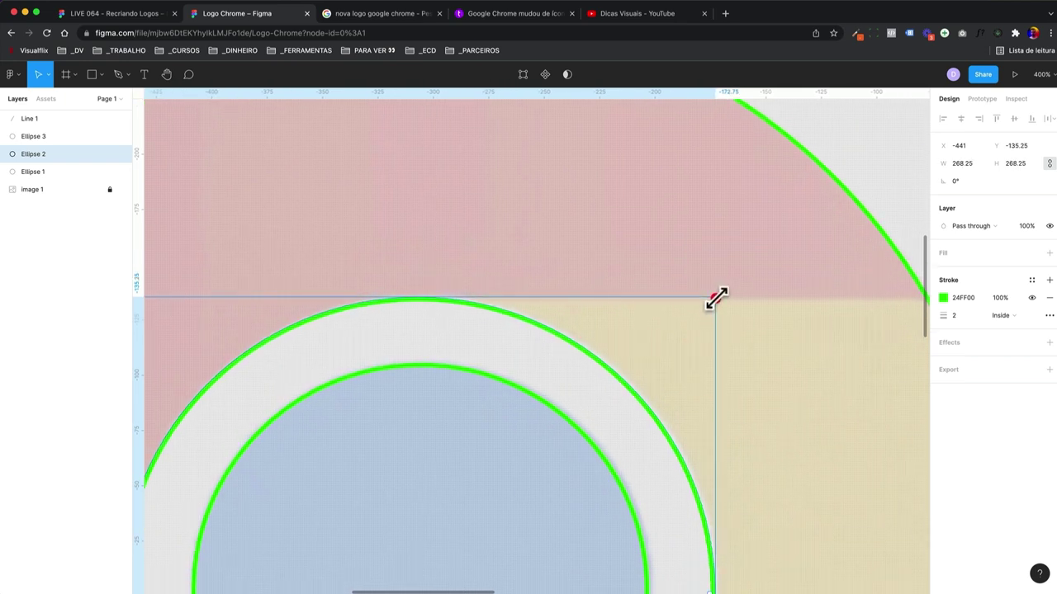
left_click_drag(668, 351, 760, 292)
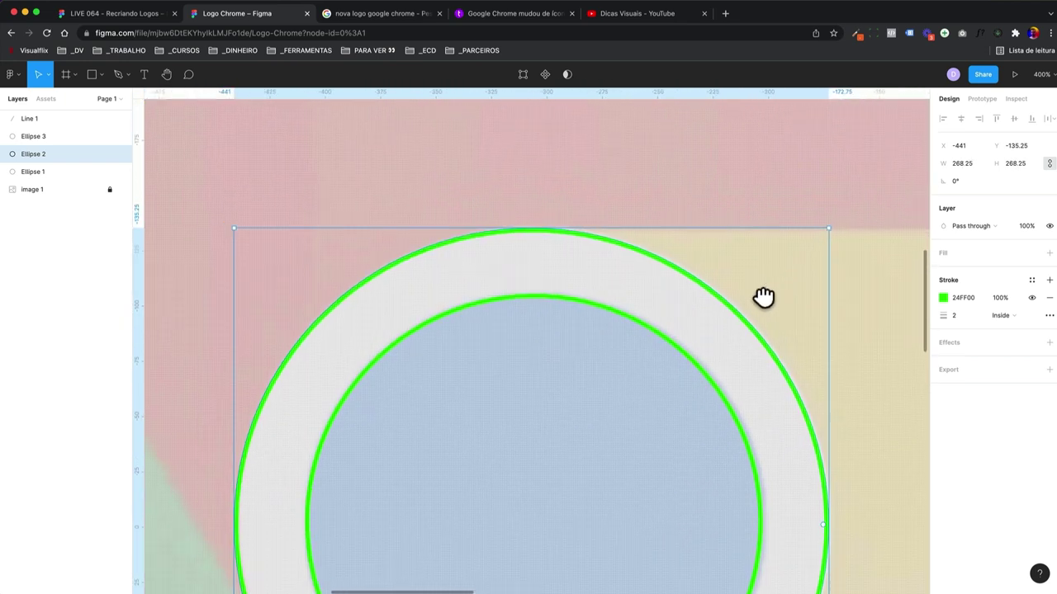
left_click_drag(663, 309, 503, 314)
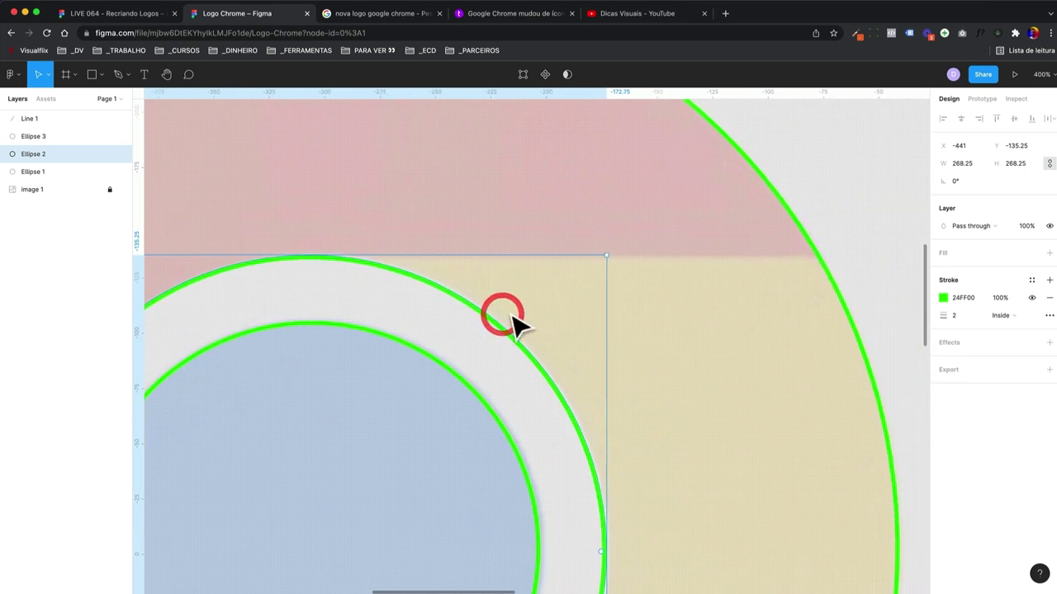
key("l")
left_click_drag(845, 255, 299, 255)
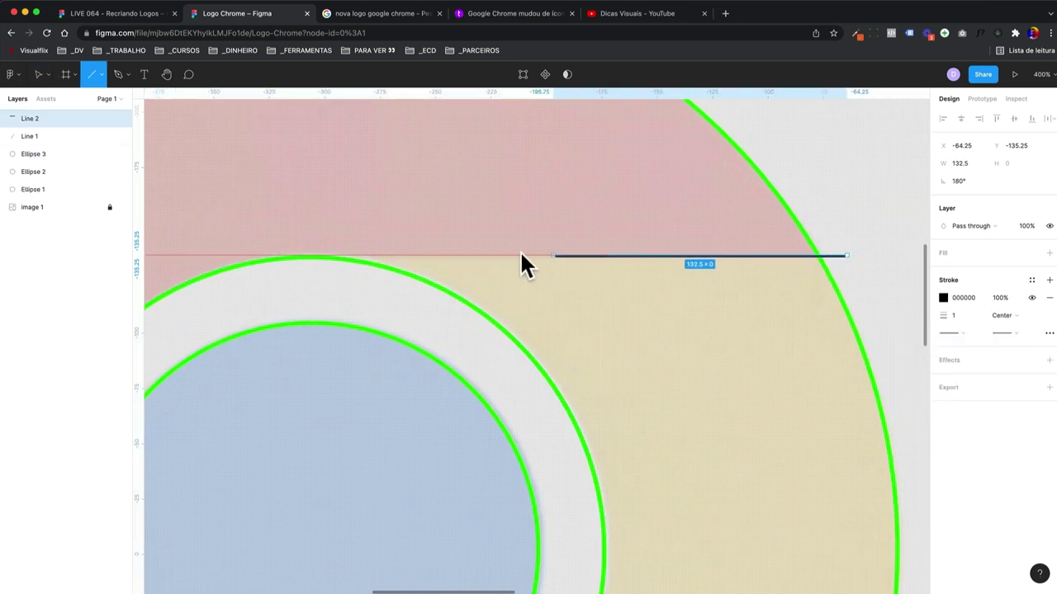
- Trim the horizontal line's left end and move the diagonal line's end onto the ring's edge
left_click_drag(299, 255, 309, 255)
left_click_drag(392, 415, 469, 316)
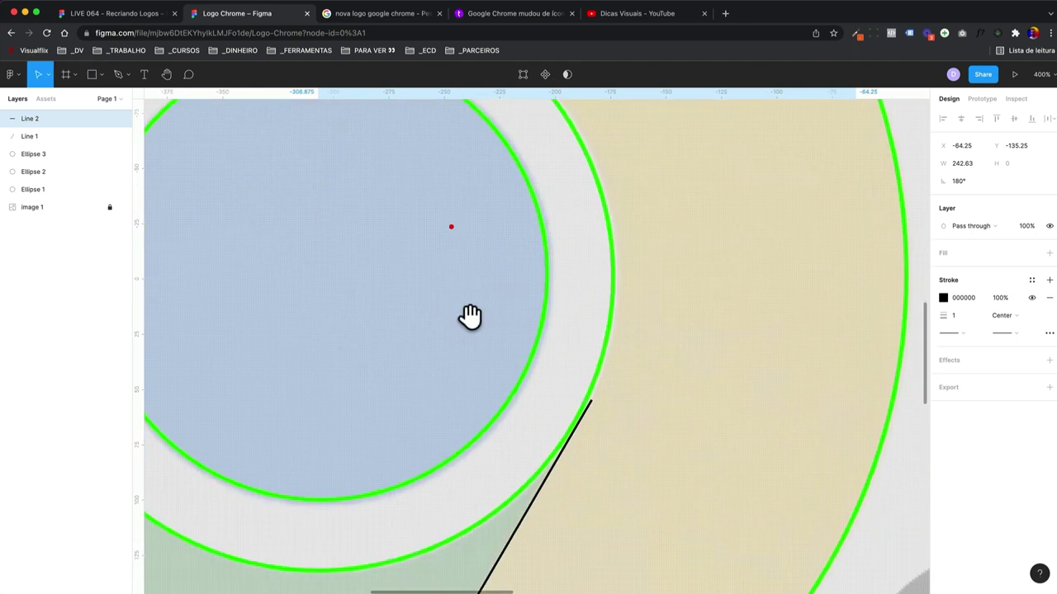
left_click_drag(635, 306, 535, 404)
left_click(528, 401)
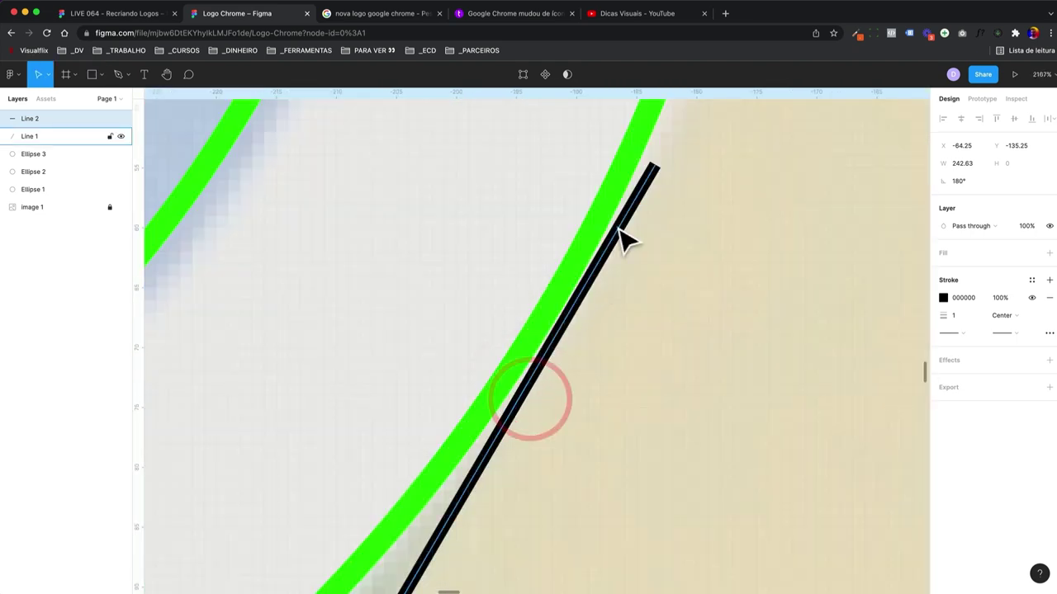
left_click_drag(659, 168, 648, 167)
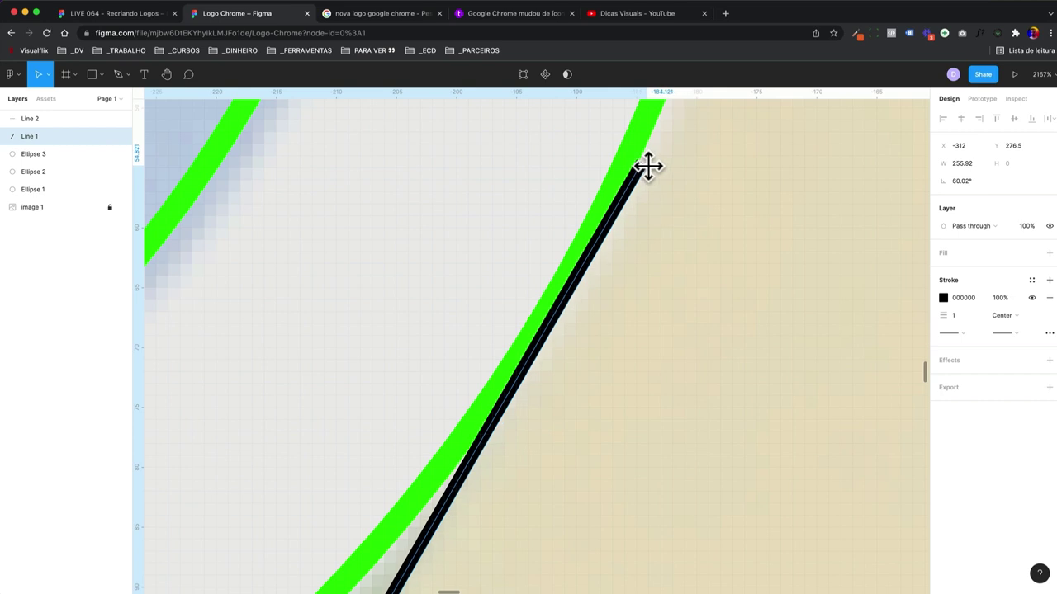
key("minus")
key("minus")
key("minus")
key("minus")
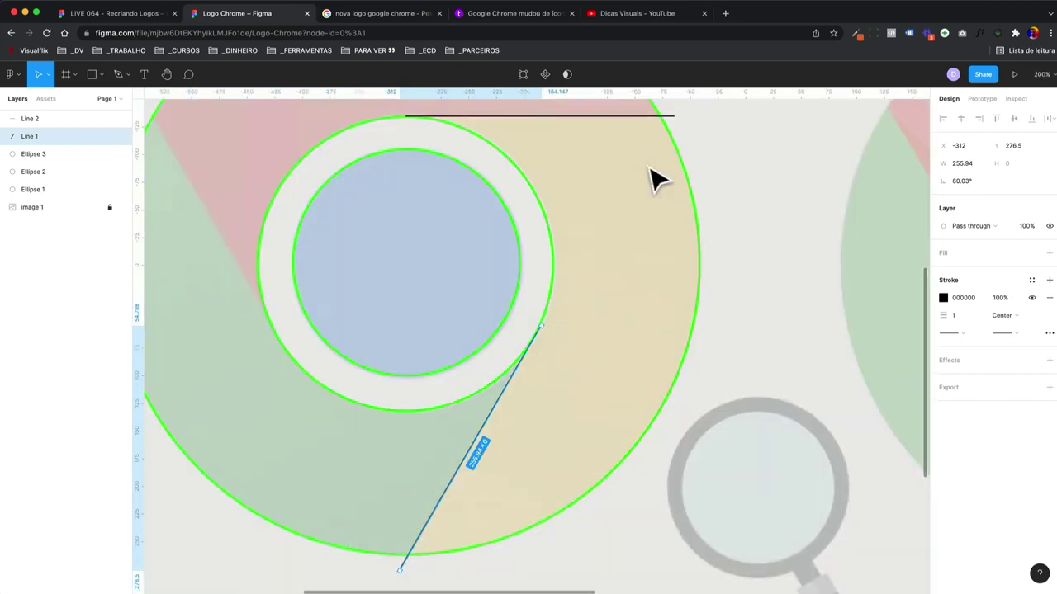
key("minus")
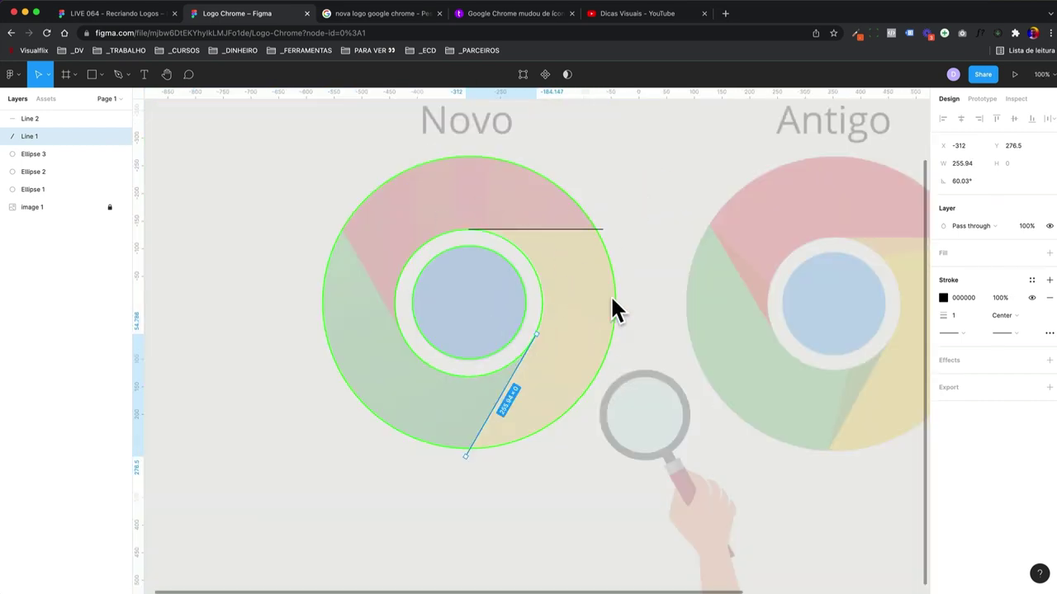
- Nudge the green/yellow diagonal line's upper end exactly onto the white ring, angled about 60°
left_click(613, 231)
left_click_drag(455, 432, 495, 484)
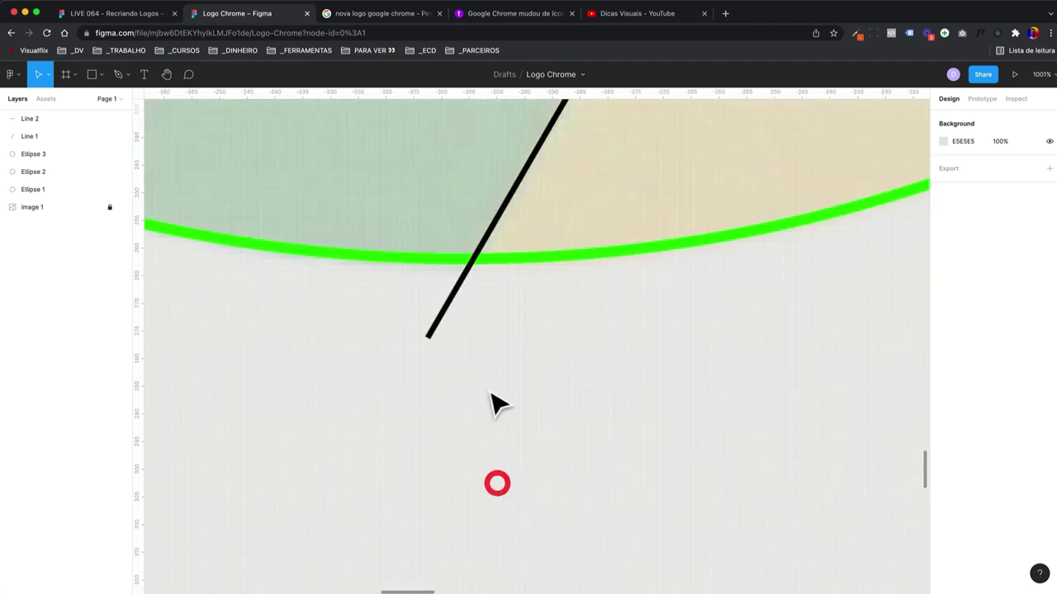
scroll(538, 272, "down", 3)
scroll(603, 236, "down", 5)
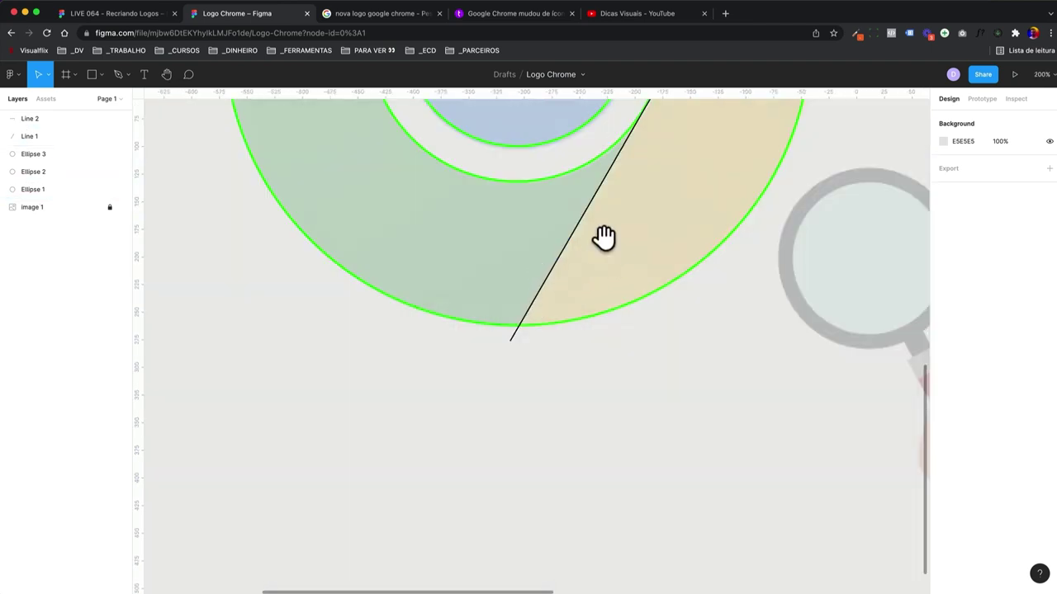
scroll(502, 443, "down", 3)
left_click(517, 325)
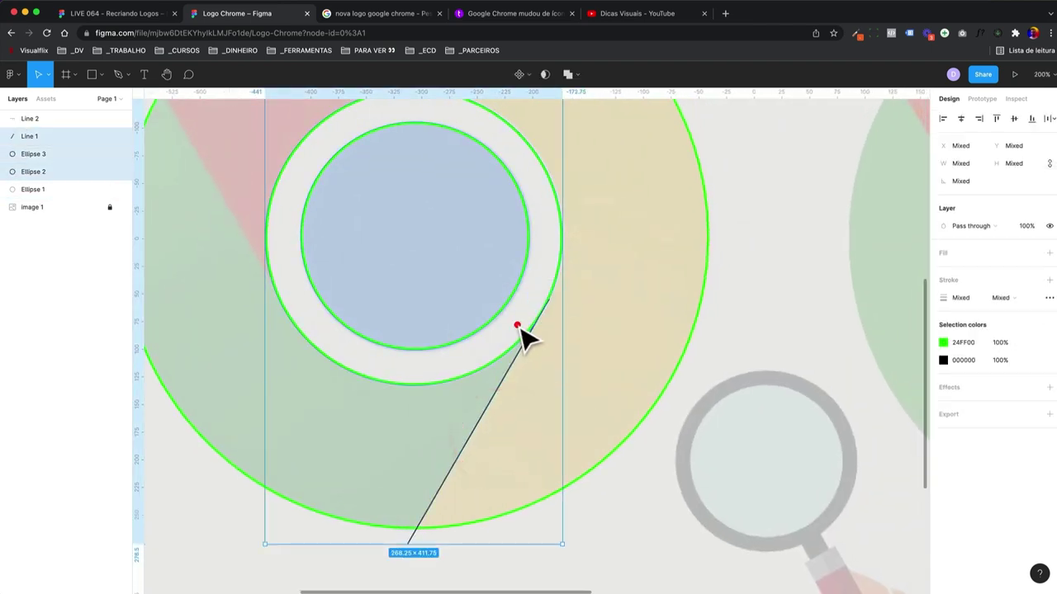
left_click(572, 310)
left_click(567, 284)
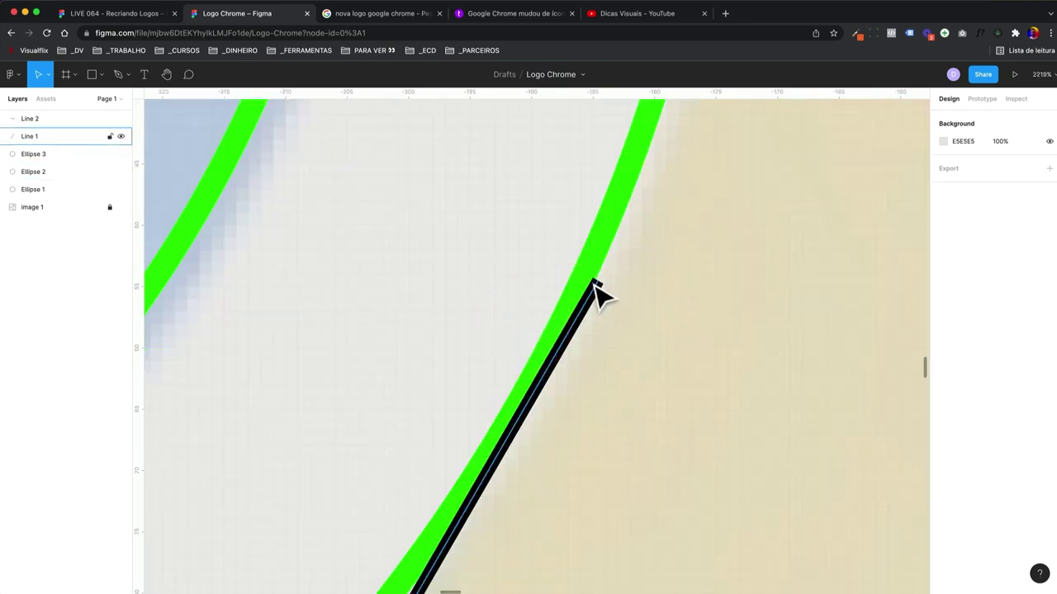
left_click_drag(593, 284, 597, 284)
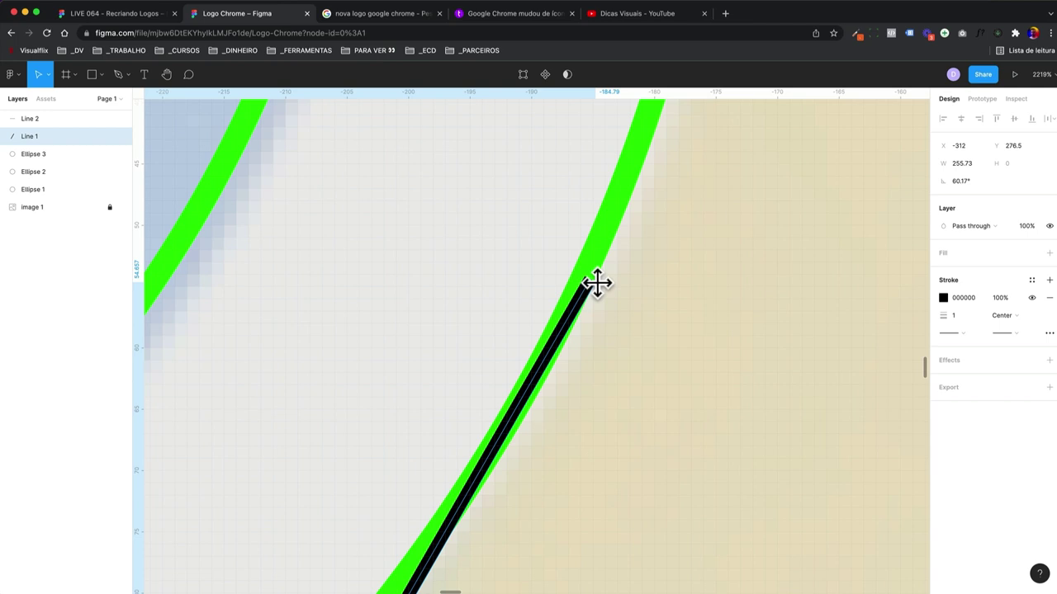
- Zoom back out to view both logos and reselect the diagonal line
scroll(597, 283, "down", 10)
scroll(572, 336, "up", 2)
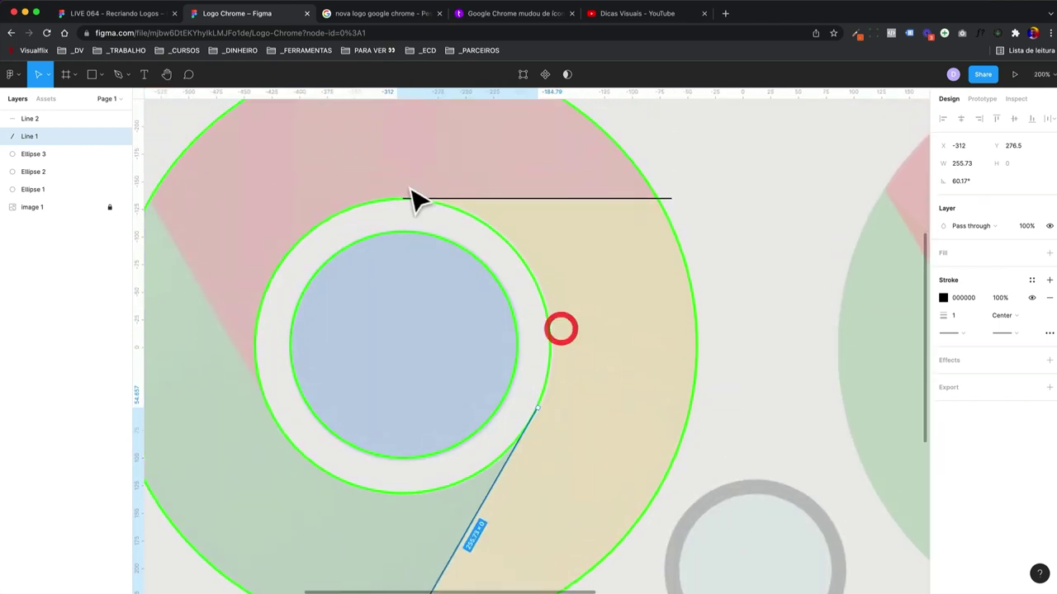
left_click(703, 221)
scroll(577, 264, "left", 3)
scroll(470, 286, "down", 1)
left_click(478, 278)
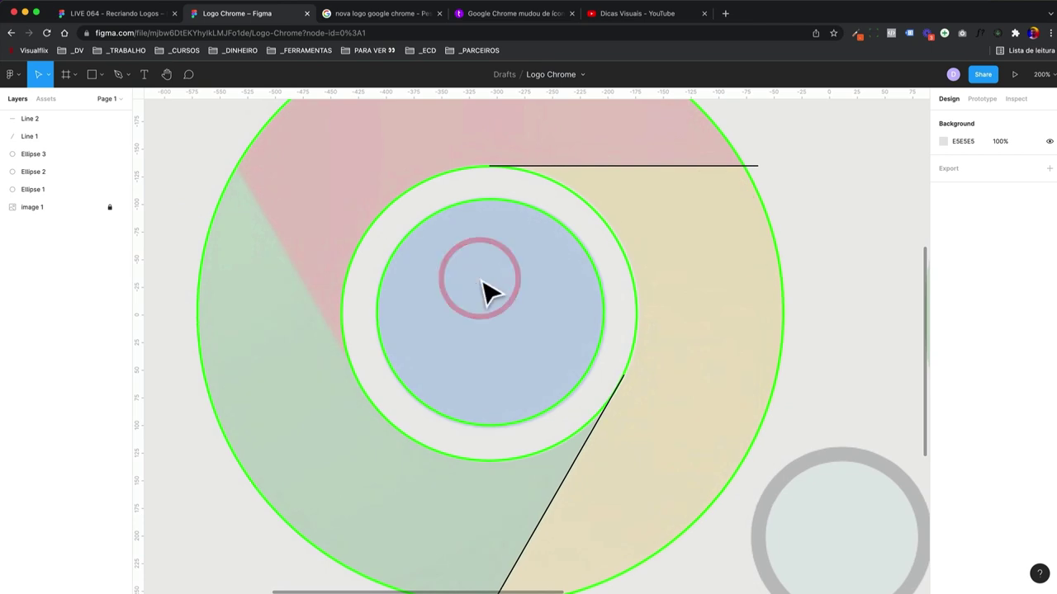
key("shift+0")
left_click(544, 417)
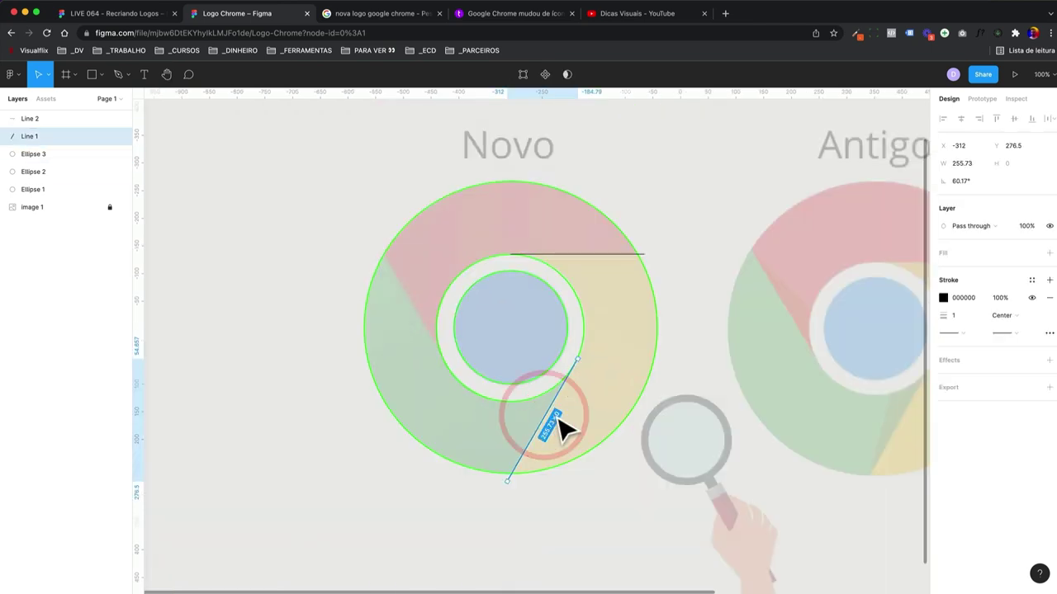
- Duplicate the diagonal line and rotate the copy to −60° along the red/green border
key("ctrl+d")
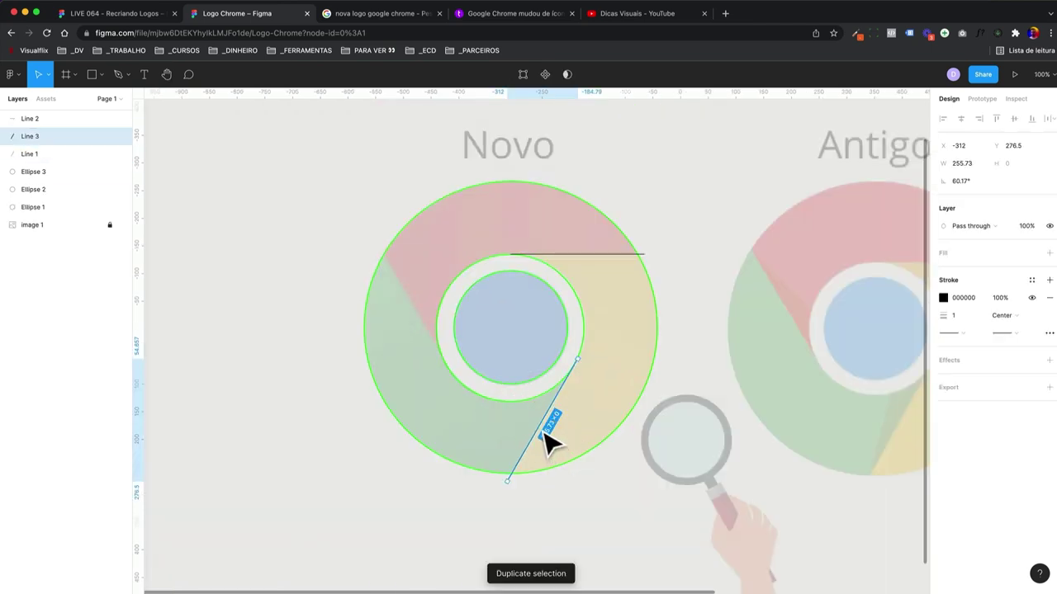
left_click_drag(550, 439, 424, 363)
mouse_move(472, 295)
left_mouse_down()
mouse_move(483, 324)
mouse_move(467, 422)
left_mouse_up()
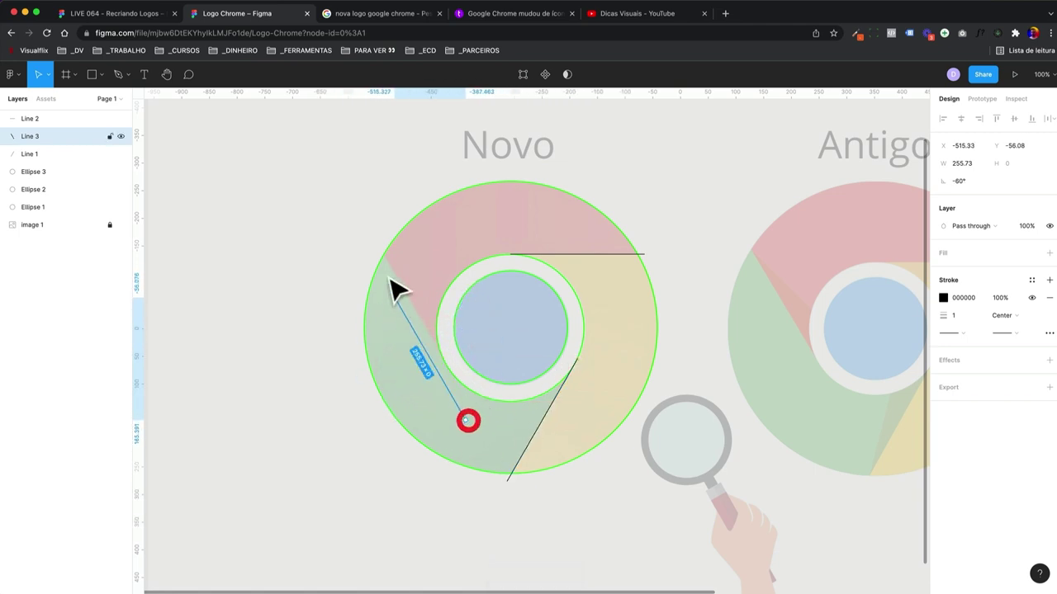
left_click_drag(352, 226, 512, 453)
mouse_move(524, 384)
left_mouse_down()
mouse_move(525, 331)
mouse_move(481, 256)
left_mouse_up()
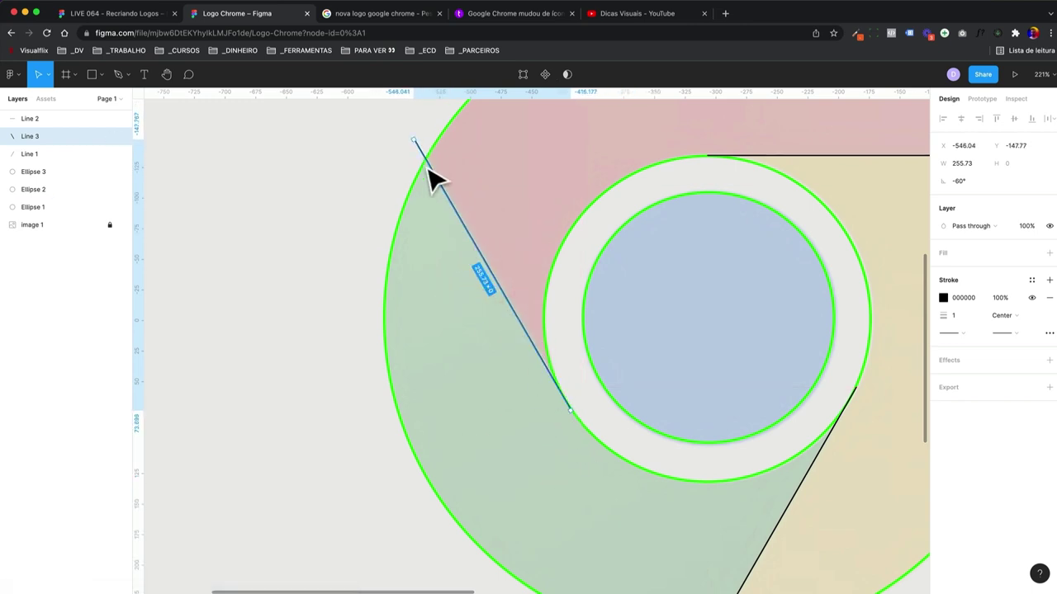
key("shift+0")
left_click(493, 494)
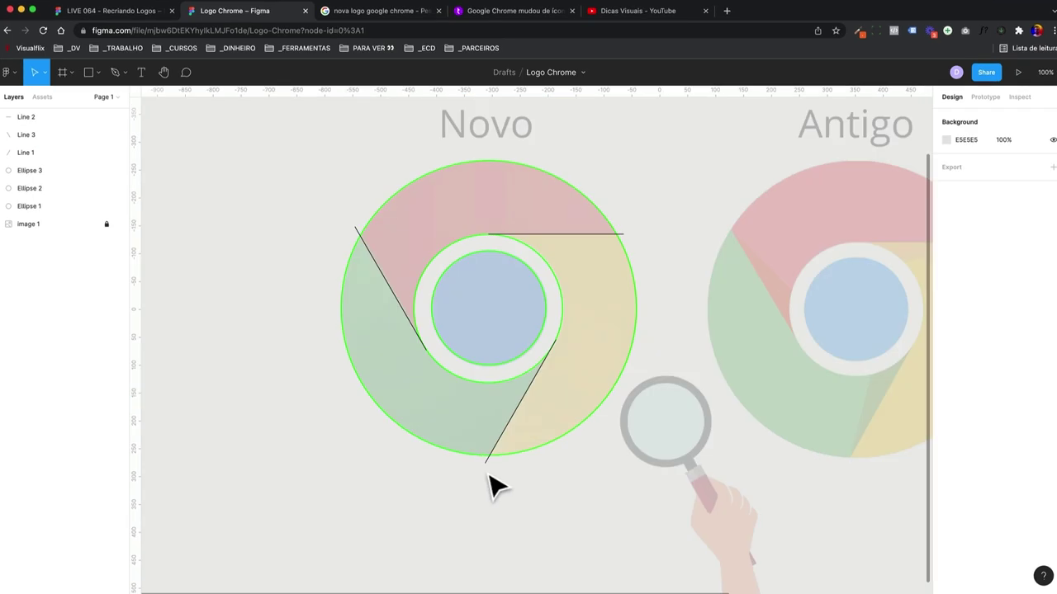
left_click(381, 412)
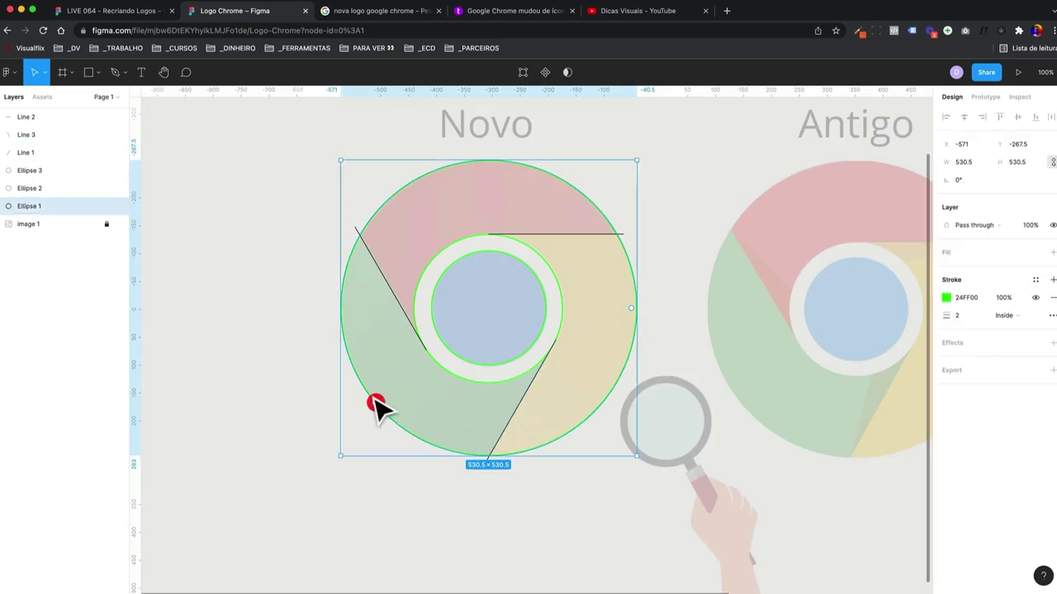
- Change the outer circle's and middle ring's outlines from green to black (000000)
left_click(947, 297)
left_click(798, 444)
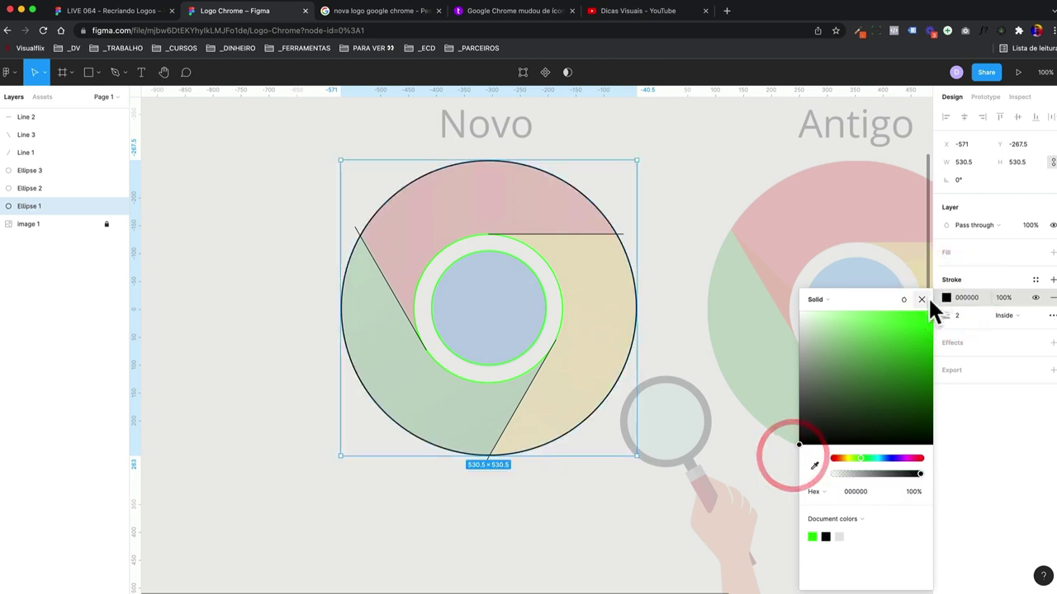
left_click(923, 300)
left_click(438, 360)
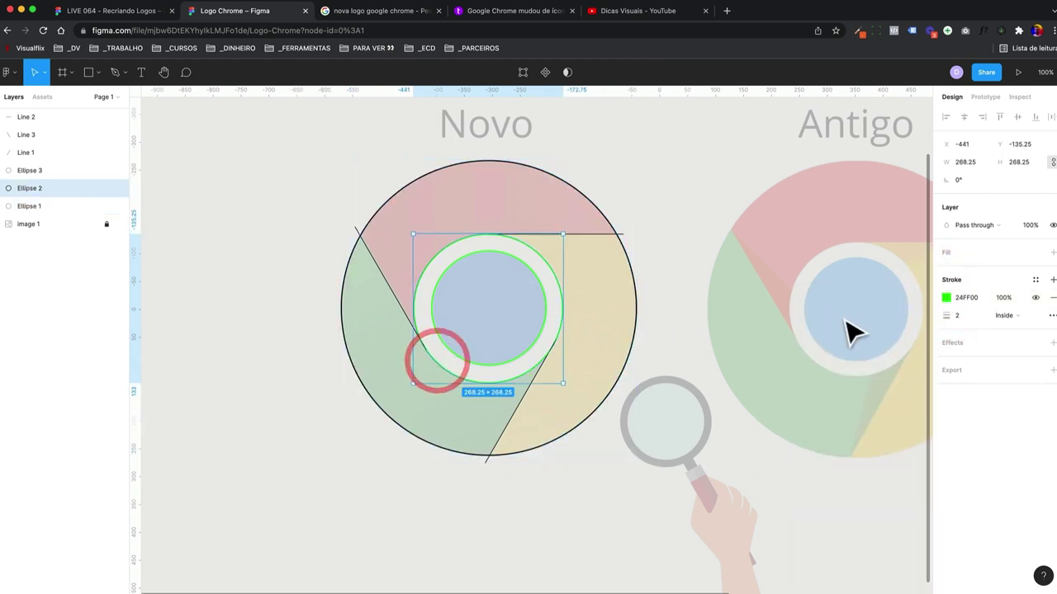
left_click(947, 298)
left_click(798, 444)
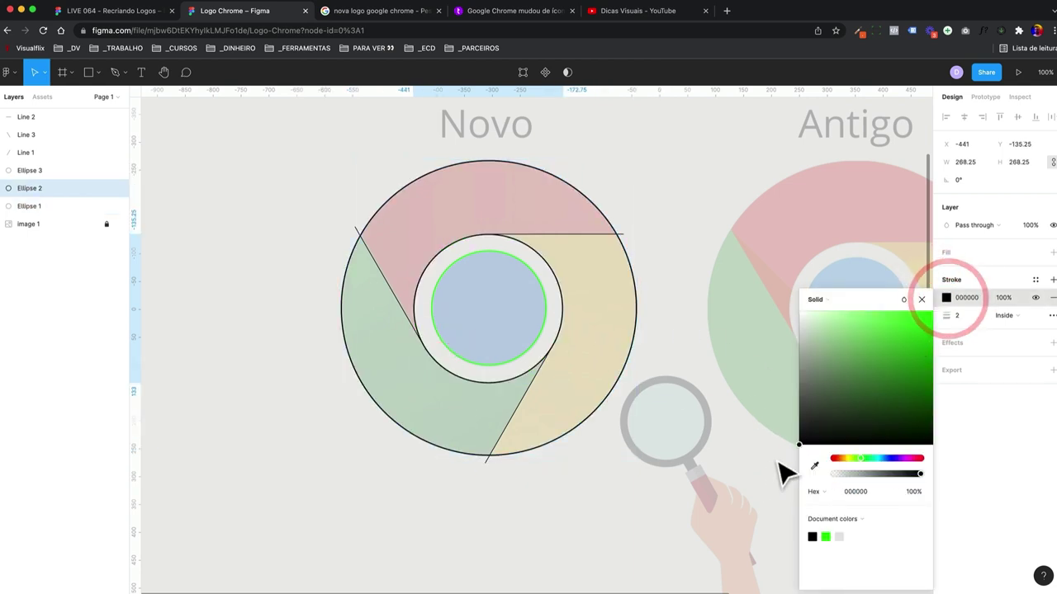
left_click(922, 299)
left_click(47, 187)
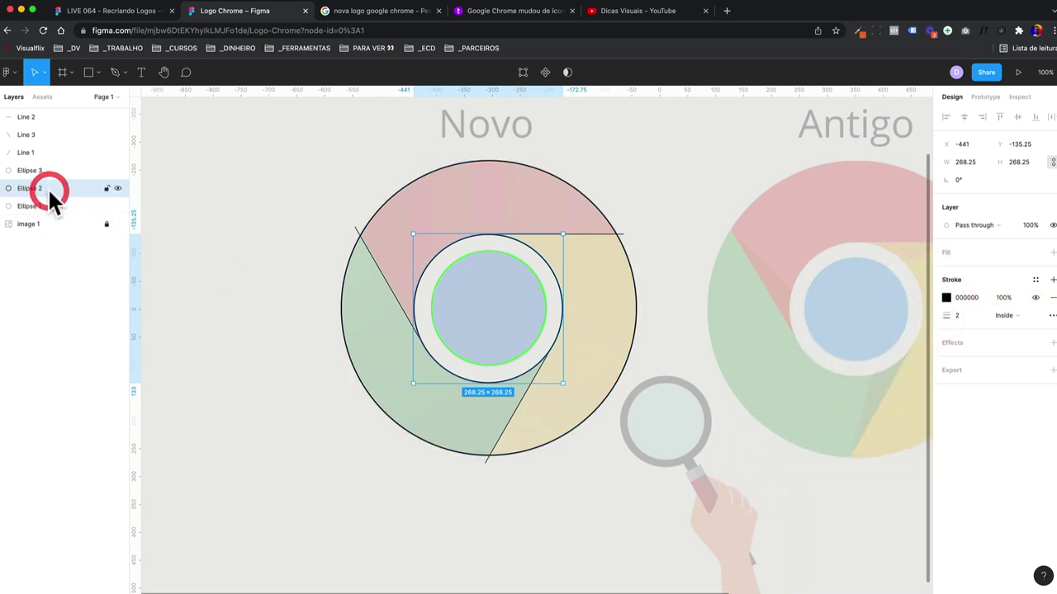
- Rename the three circle layers to circulo maior, ciculo medio and circulo menor
double_click(30, 206)
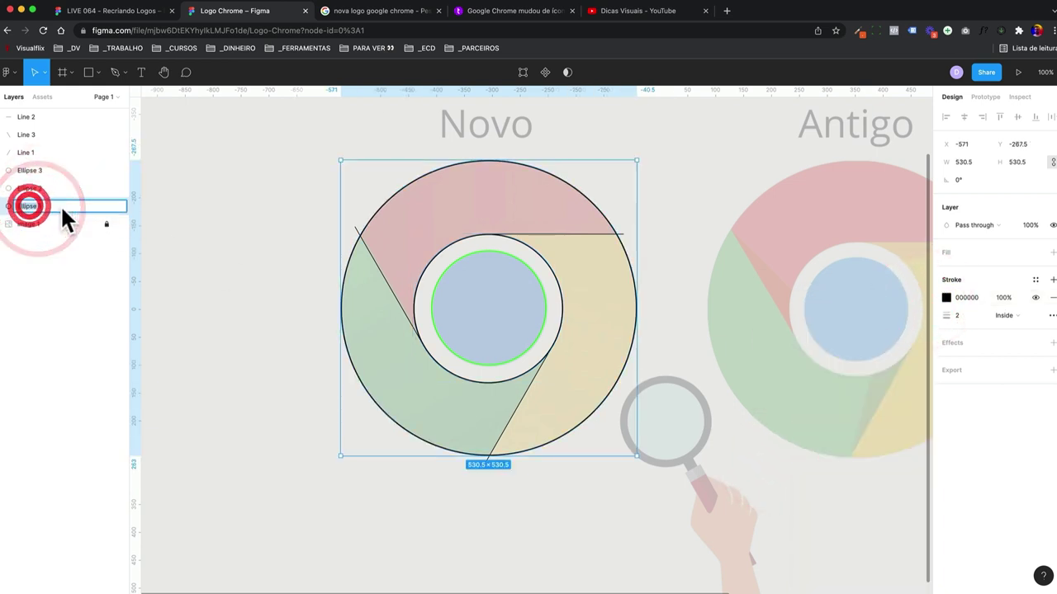
type("circu")
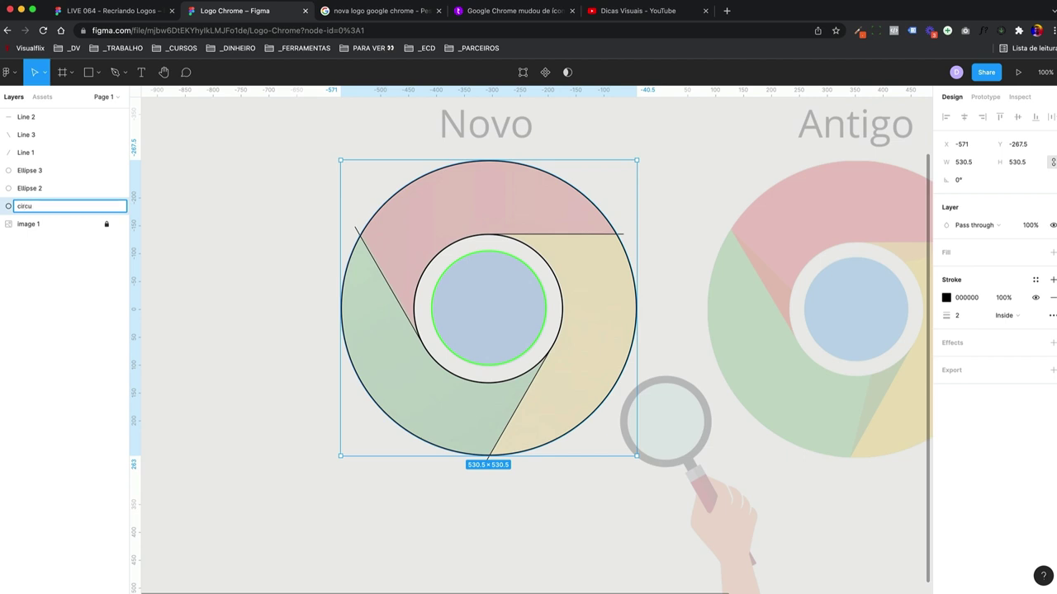
type("lo maior")
key("Return")
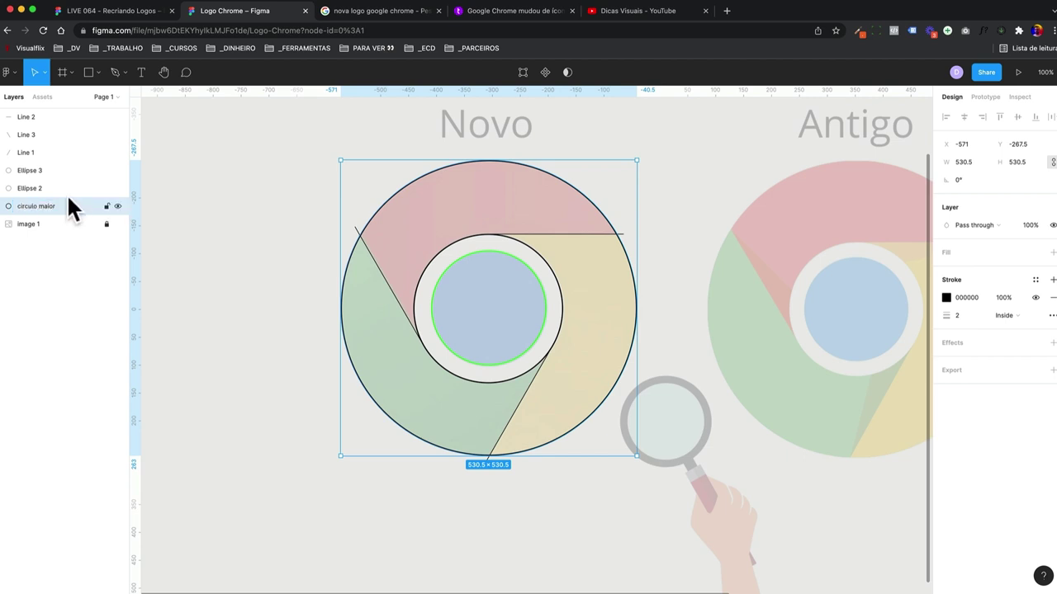
double_click(40, 188)
type("ciculo me")
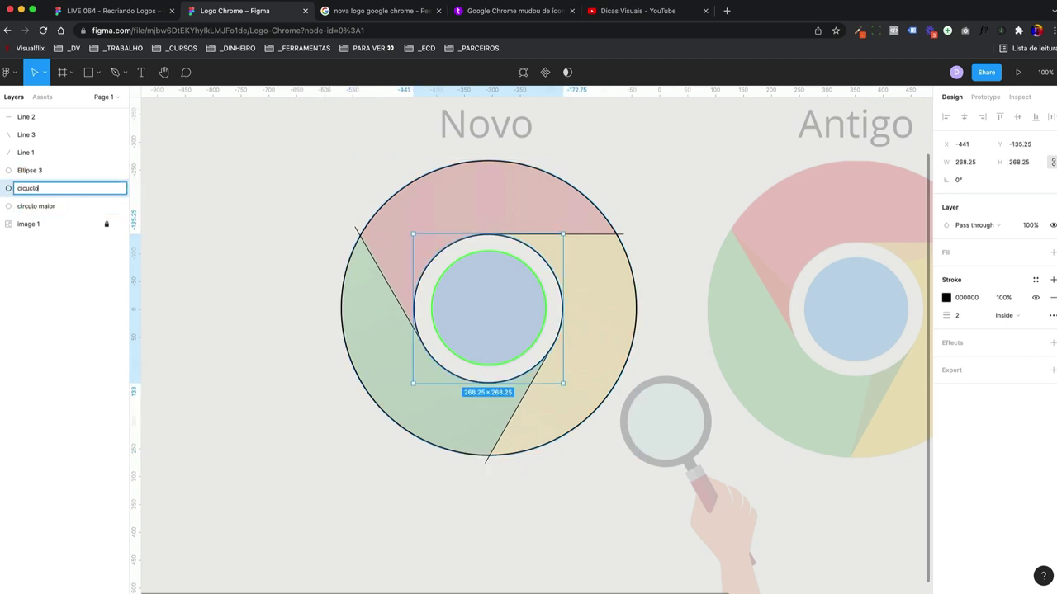
type("dio")
key("Return")
left_click(36, 169)
double_click(36, 167)
type("circulo menor")
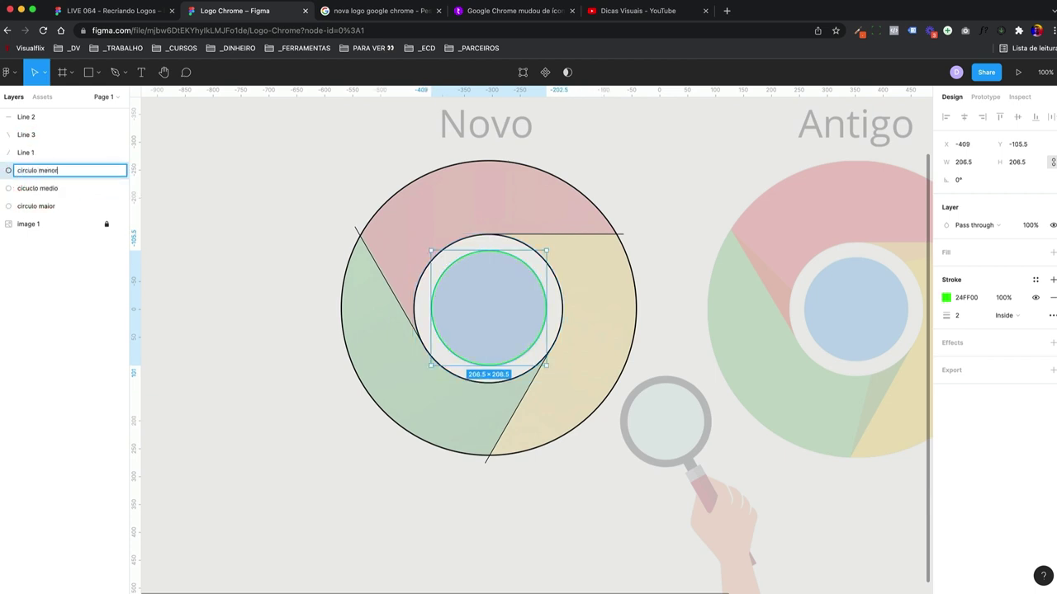
key("Return")
- Correct the middle circle's name to 'circulo medio' and duplicate it with Ctrl+D
double_click(29, 188)
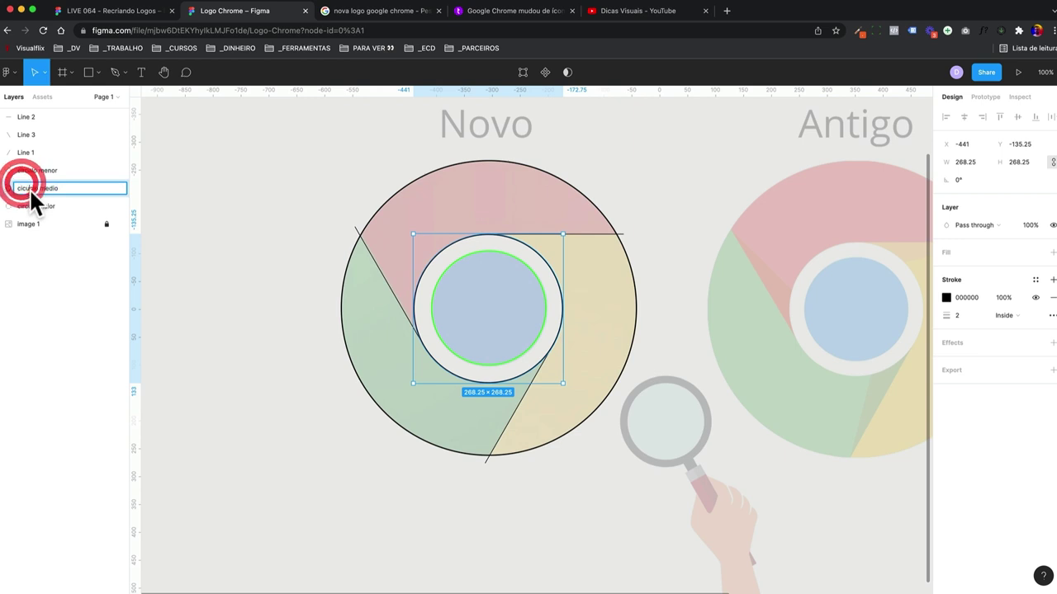
type("circulo")
key("Return")
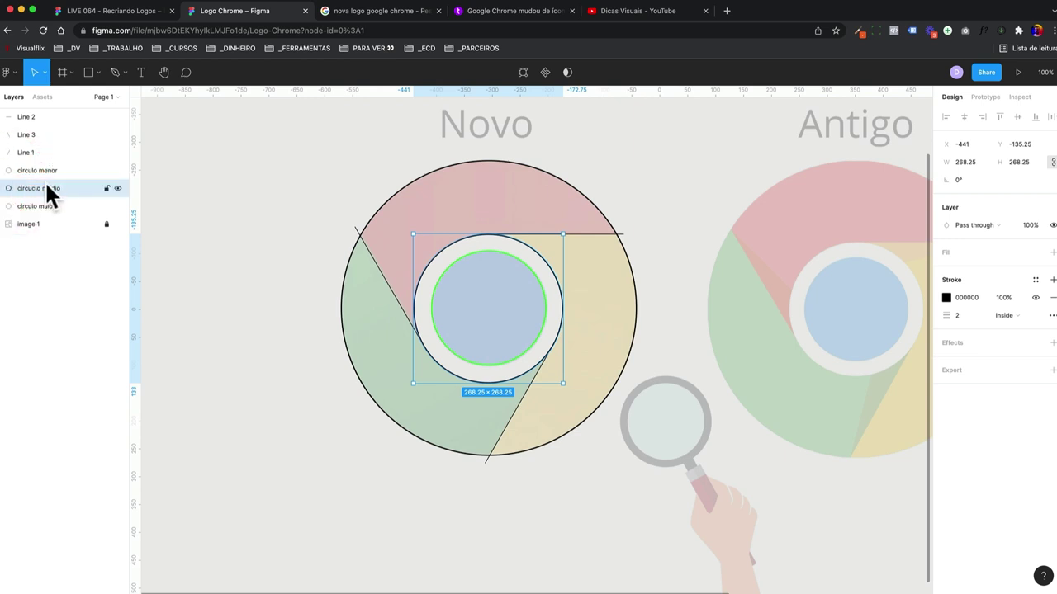
key("ctrl+d")
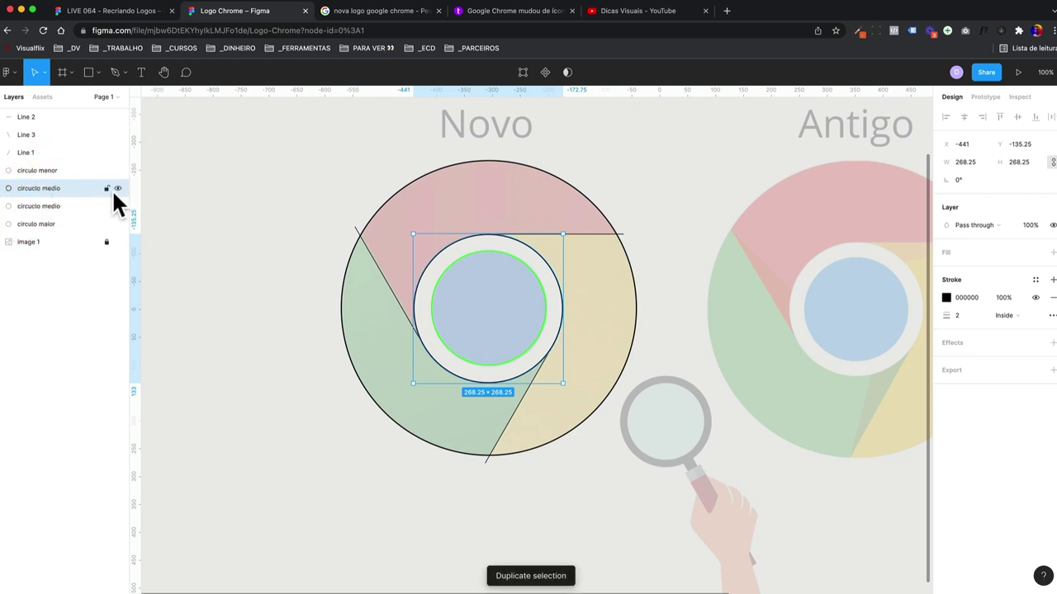
- Hide the duplicate middle circle, then Union the three lines with the outer and middle circles
left_click(118, 188)
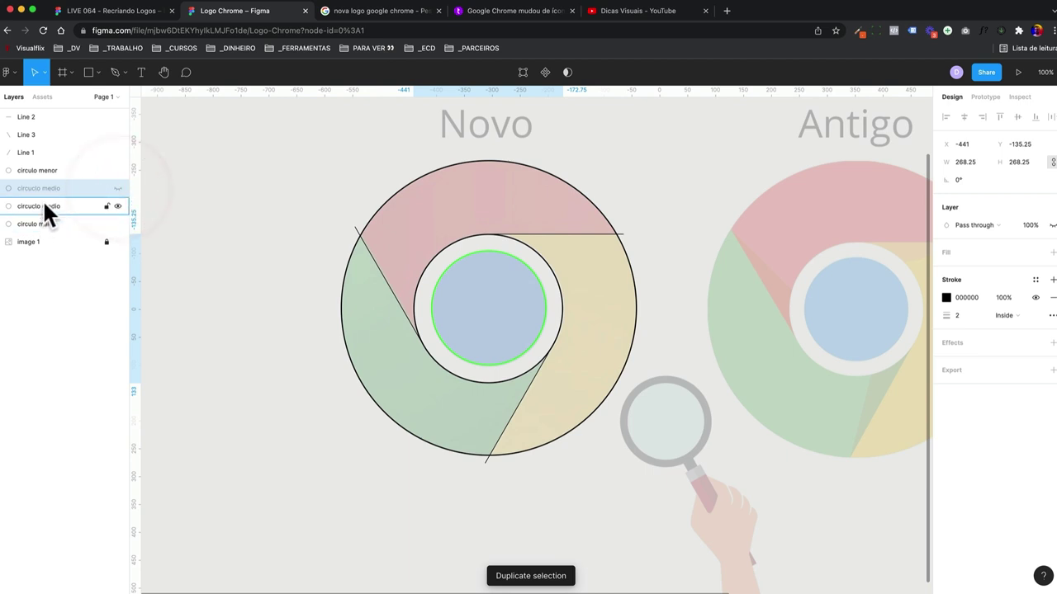
left_click(36, 155)
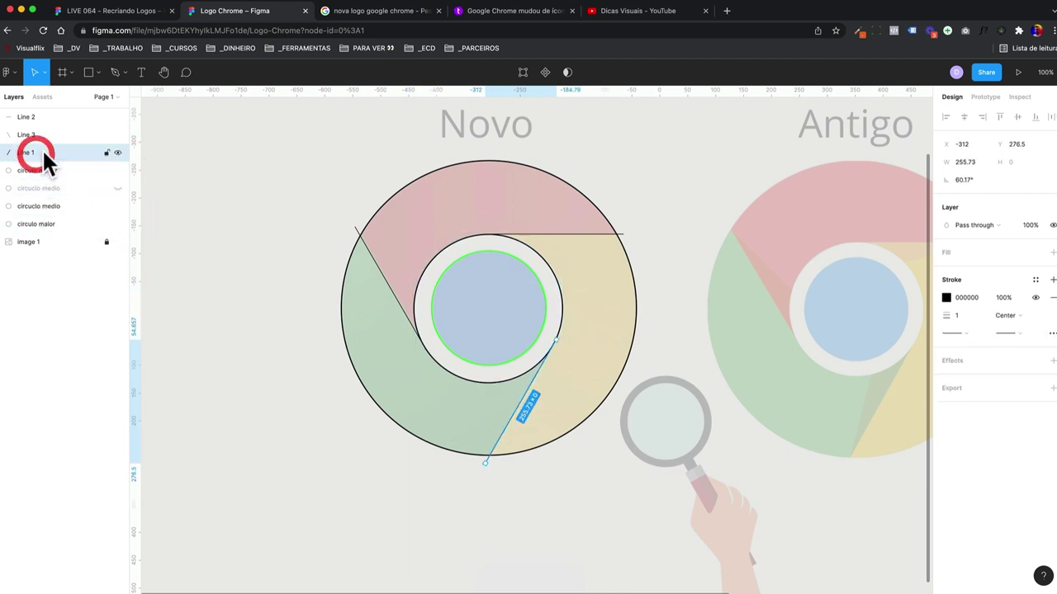
left_click(45, 227)
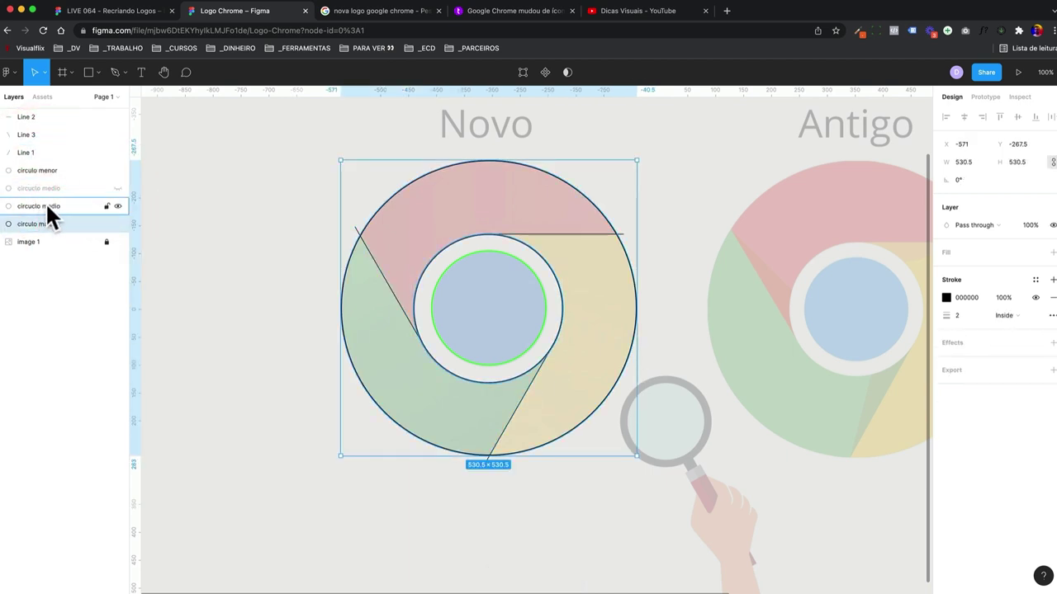
left_click(39, 206, "shift")
left_click(37, 152, "shift")
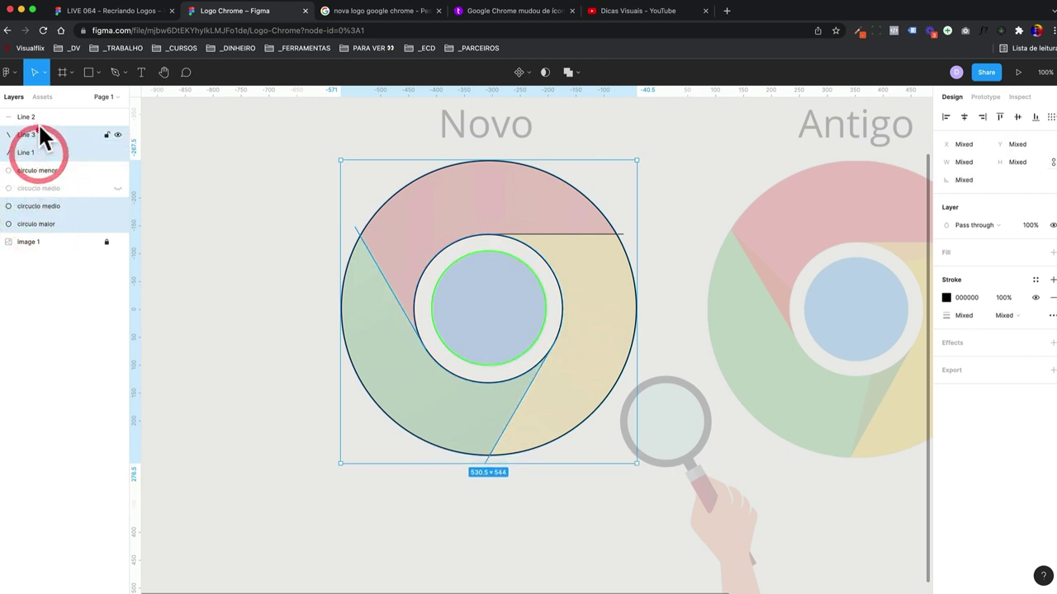
left_click(38, 117, "shift")
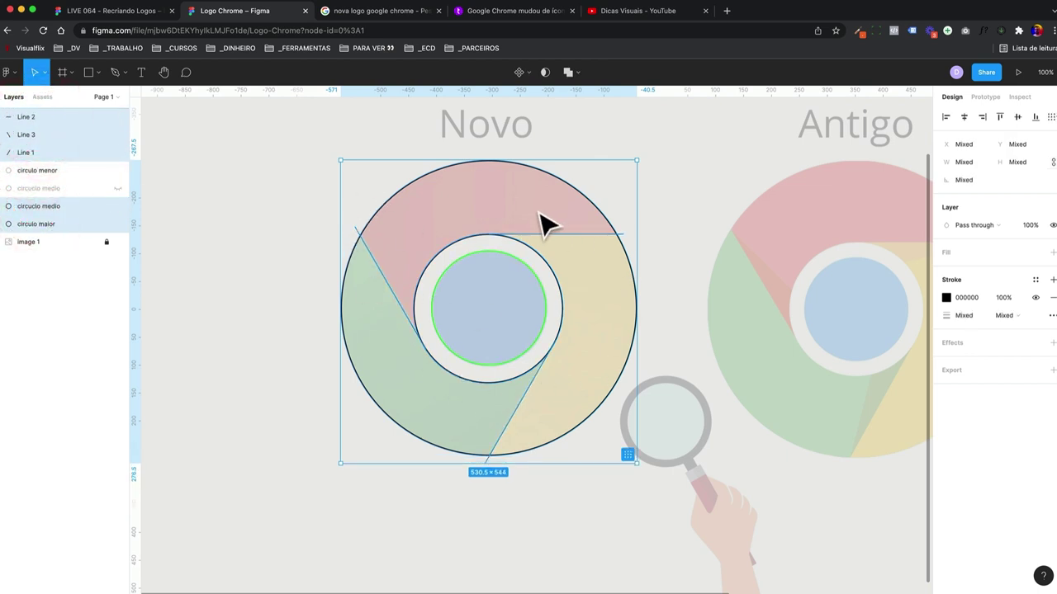
left_click(568, 73)
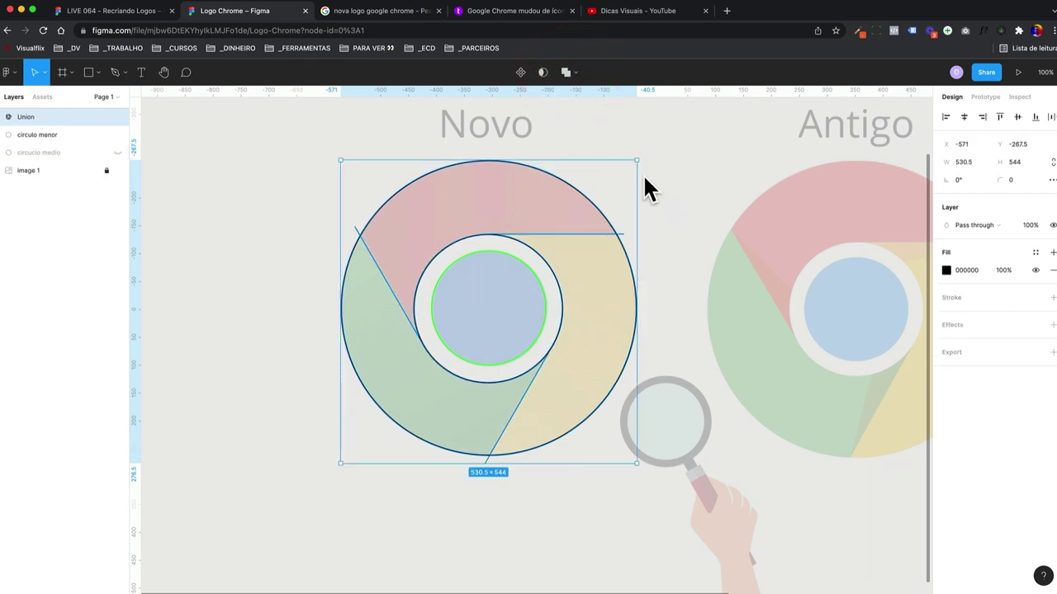
- Flatten the Union shape into a single vector and enter its point editing
left_click(577, 72)
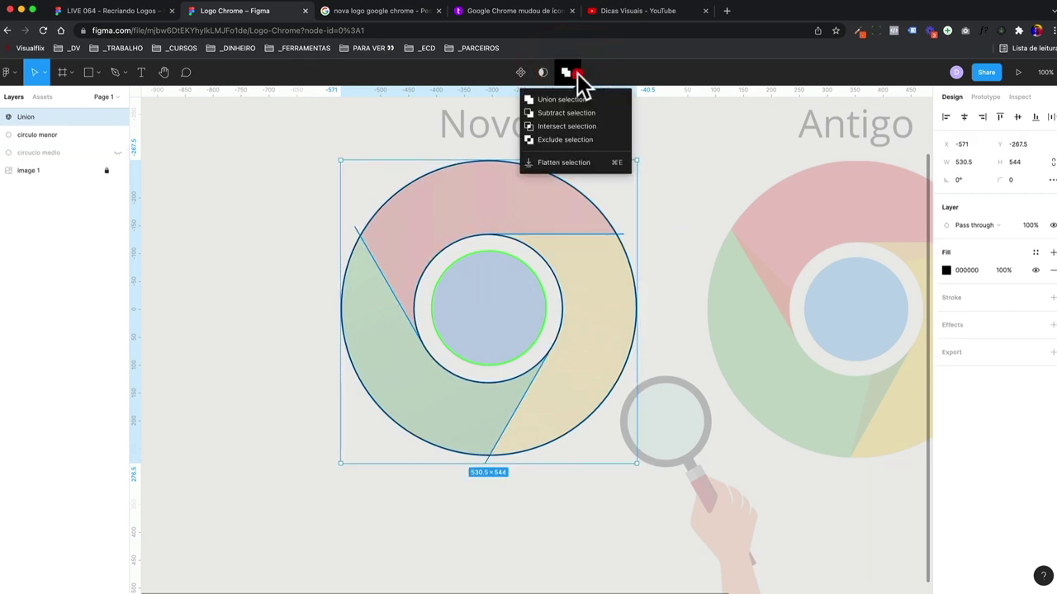
left_click(566, 162)
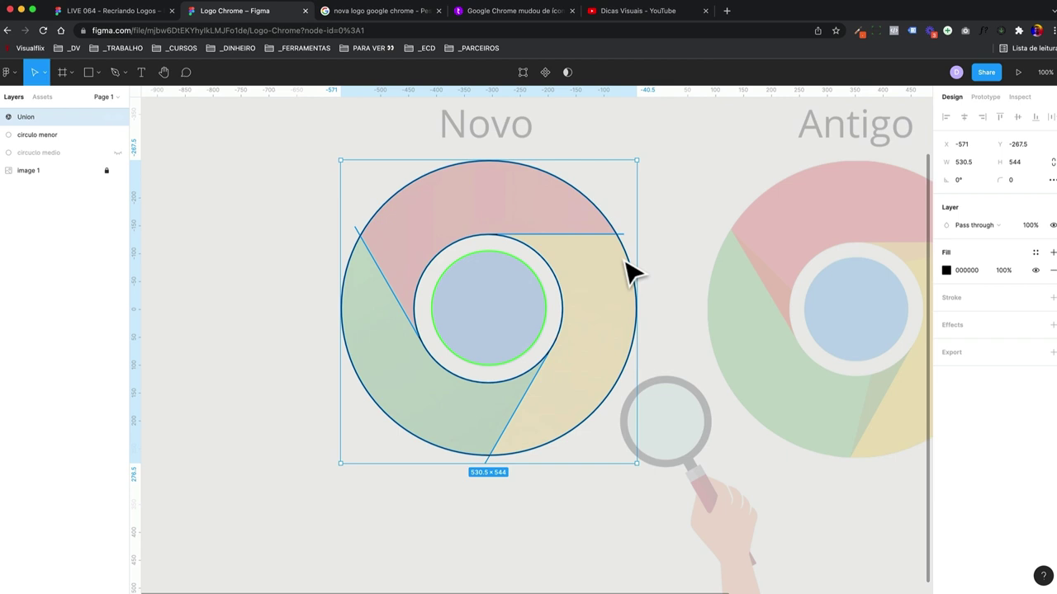
double_click(567, 237)
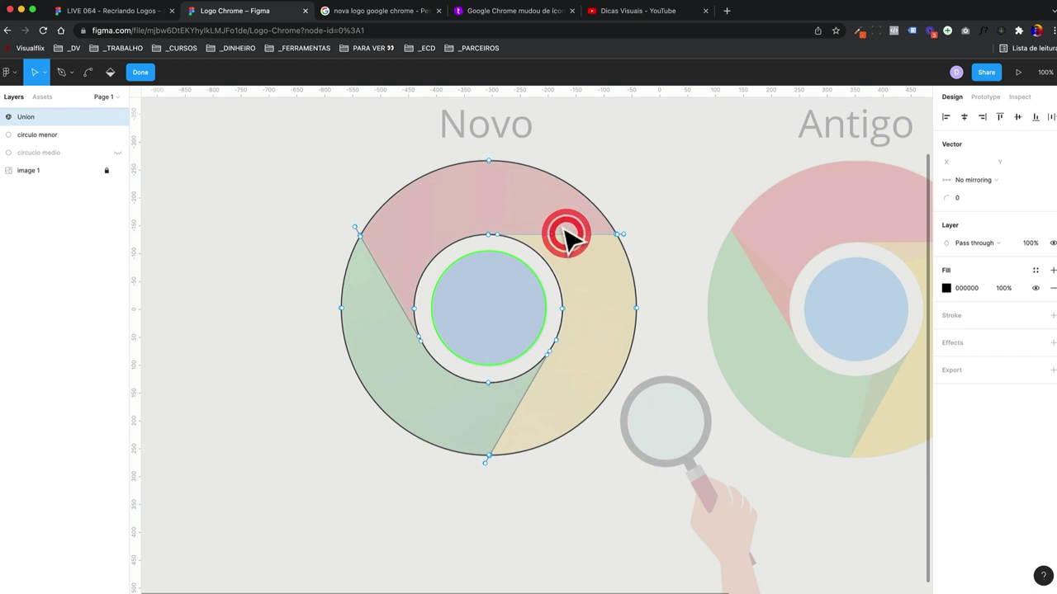
- Fill the ring's top and lower-left segments black, copying the right segment and leaving it empty
left_click_drag(636, 309, 681, 326)
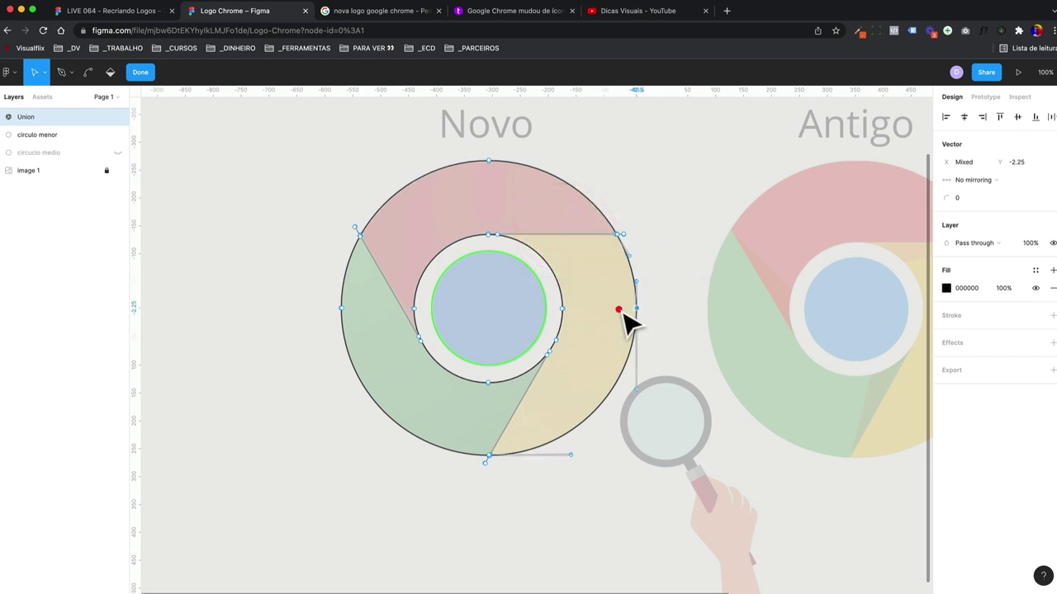
key("v")
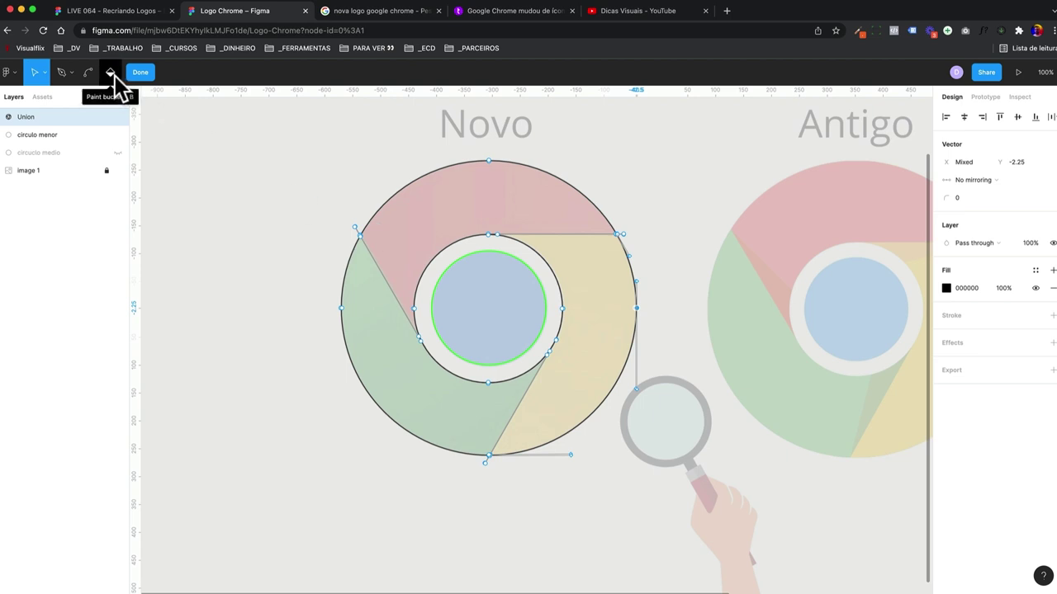
left_click(111, 72)
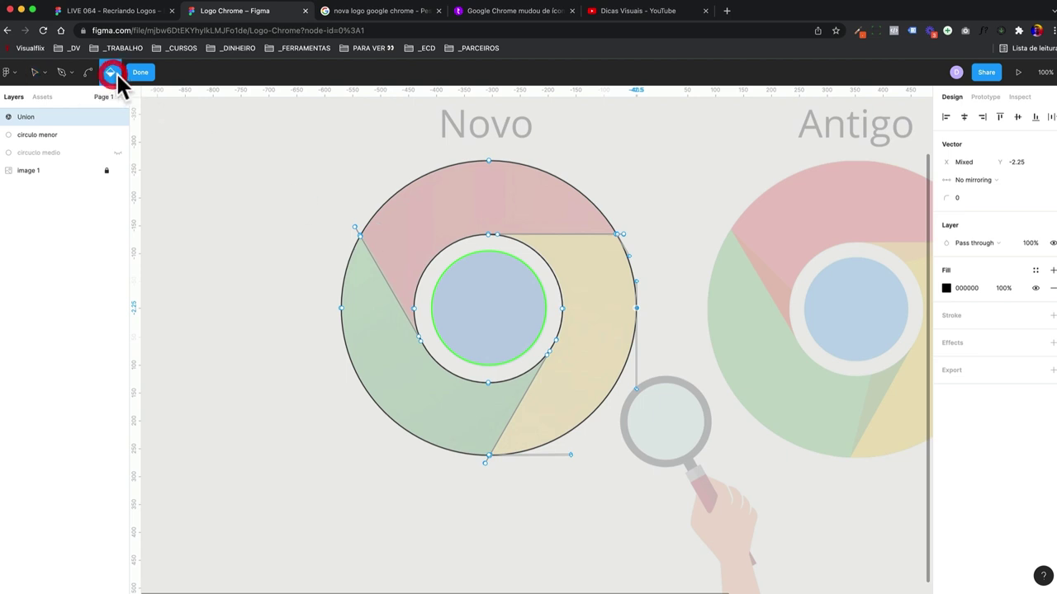
left_click(460, 195)
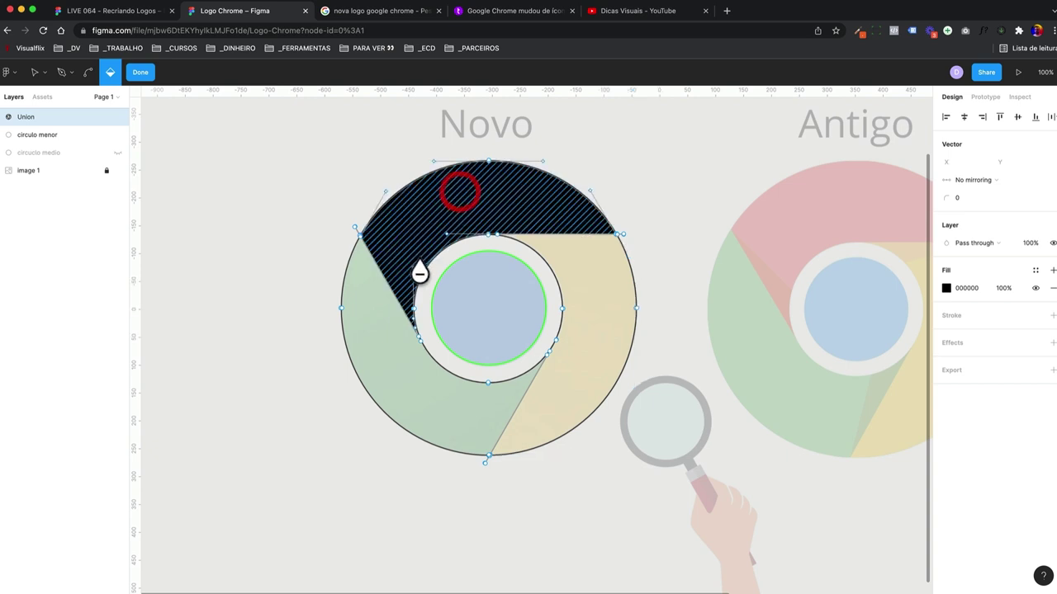
left_click(385, 323)
left_click(593, 387)
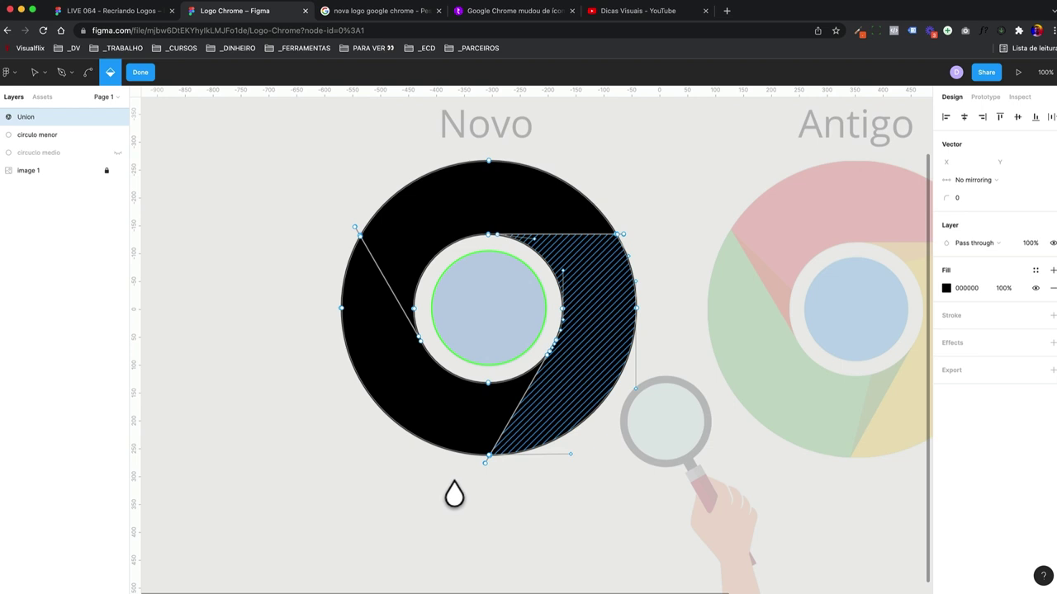
key("v")
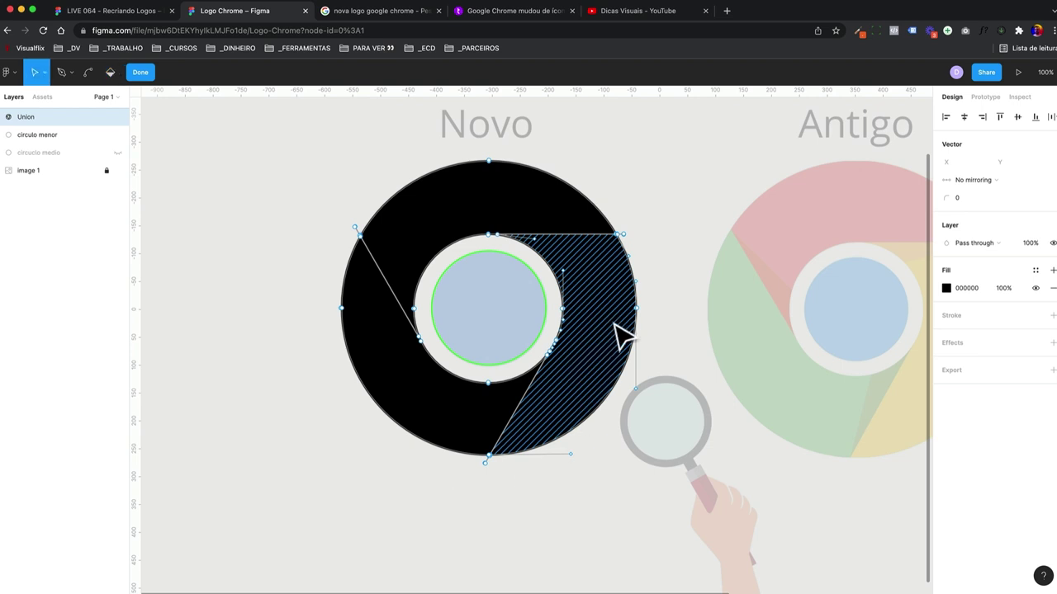
left_click(584, 394)
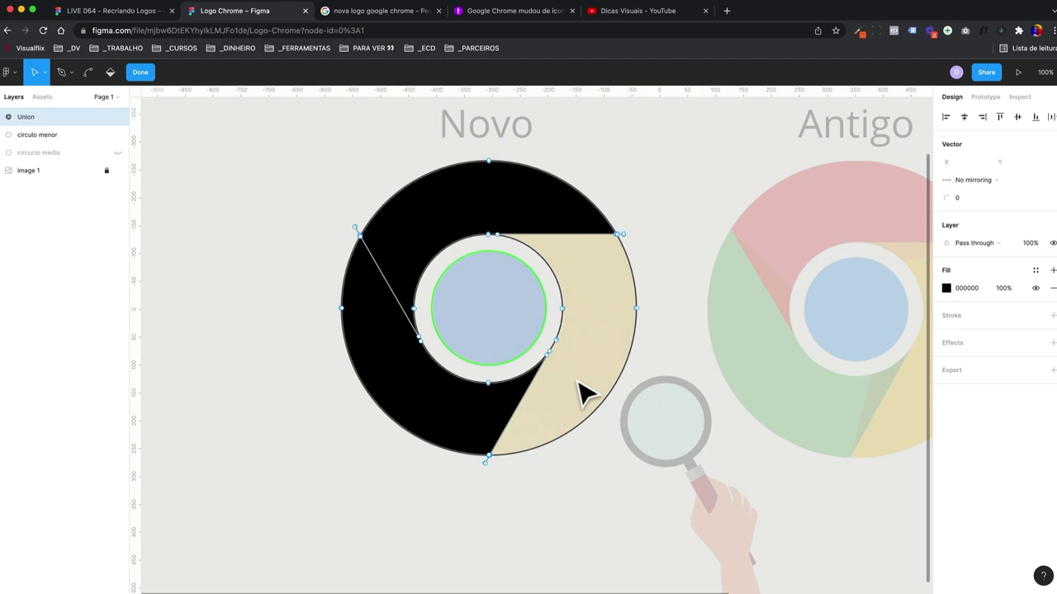
left_click(692, 322)
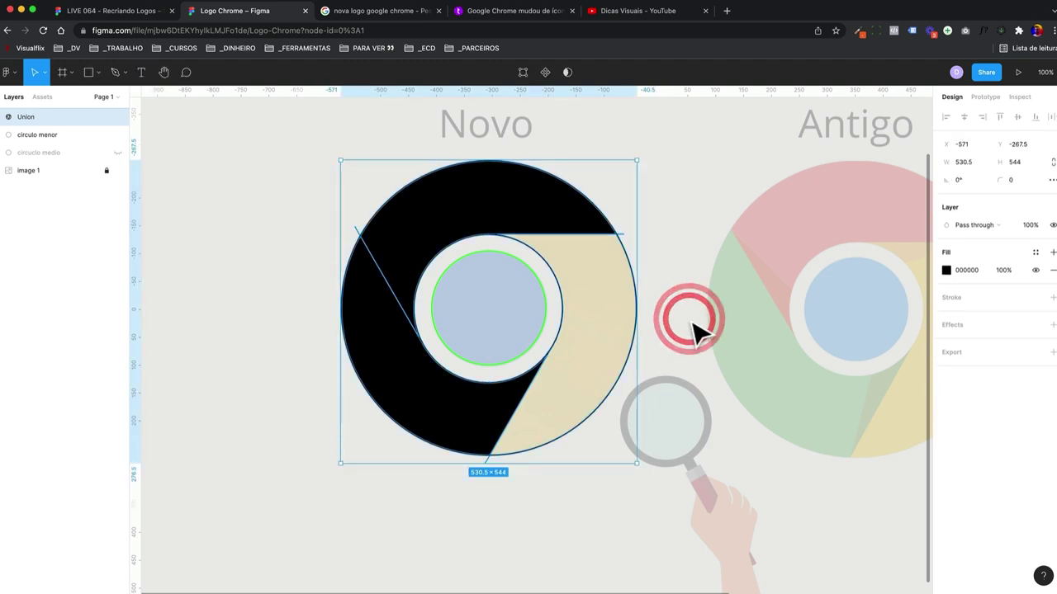
- Paste the copied right segment as its own layer named 'amarelo'
key("ctrl+v")
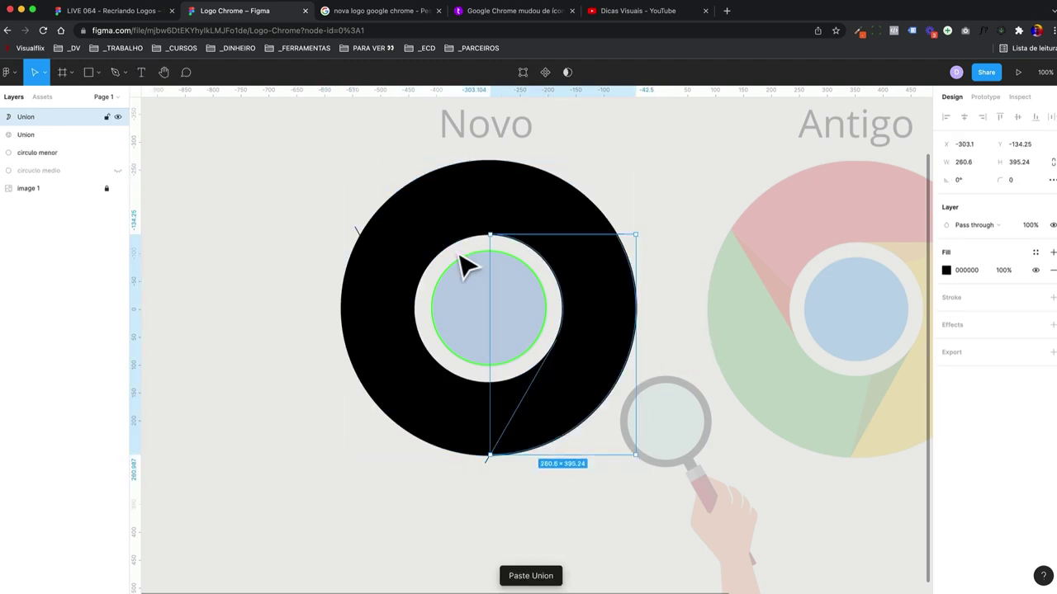
double_click(26, 116)
type("arel")
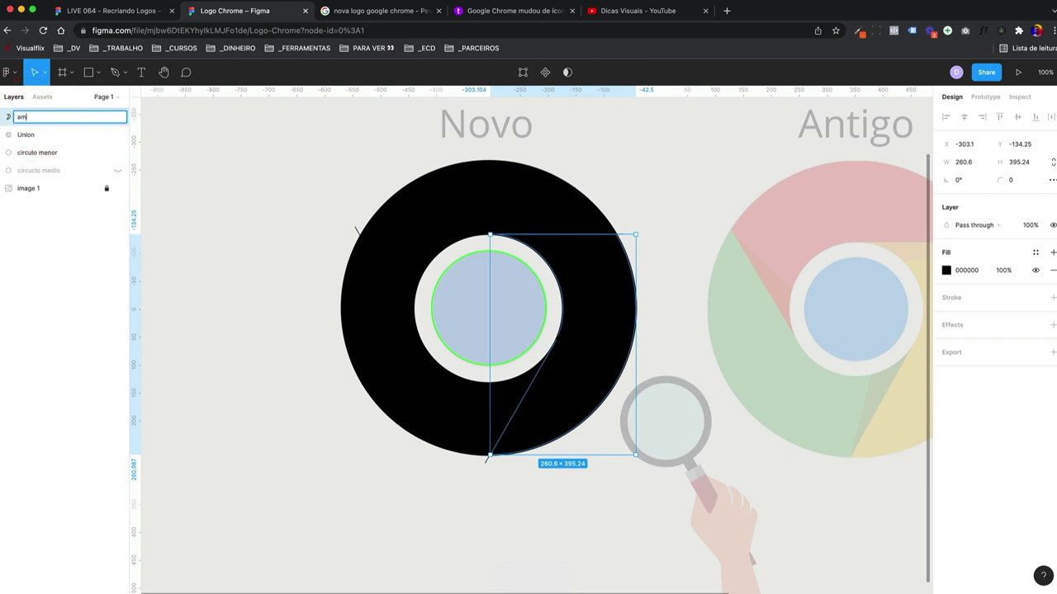
type("o")
key("Return")
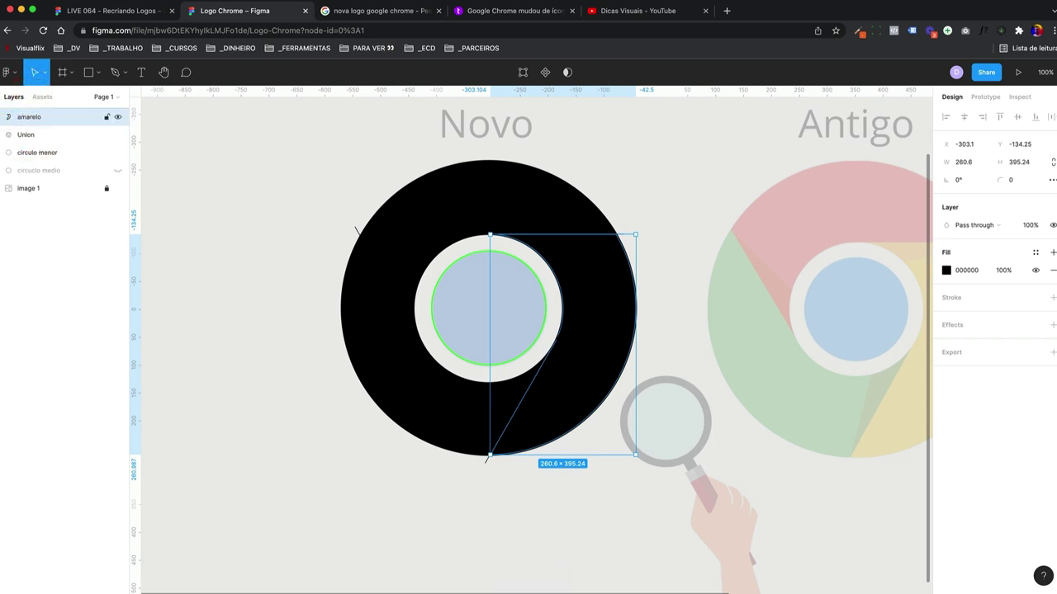
- Unfill the ring's top segment and paste it as a separate layer named 'vermelho'
double_click(504, 213)
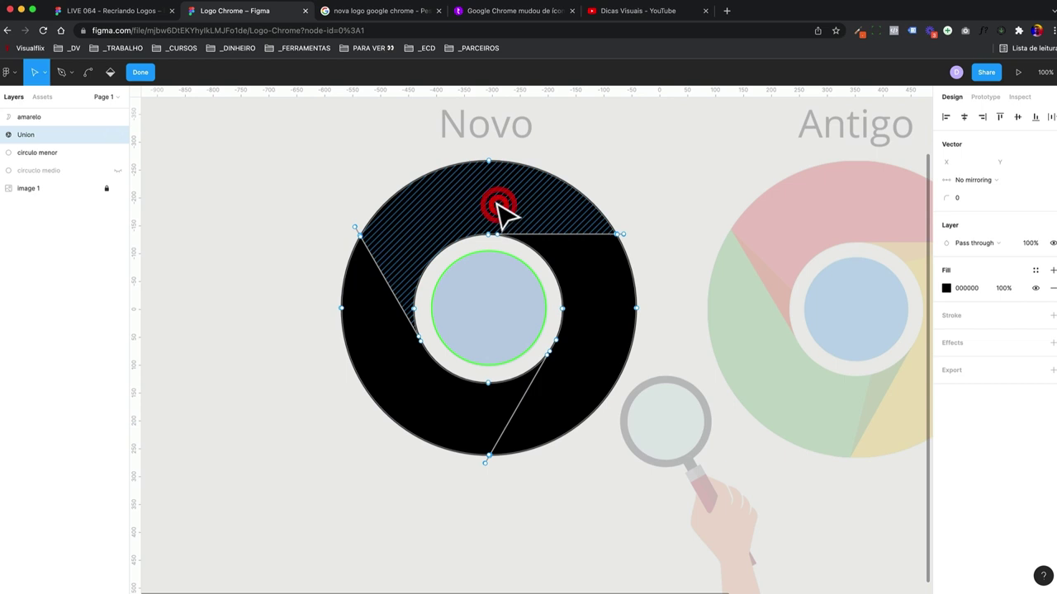
left_click(471, 211)
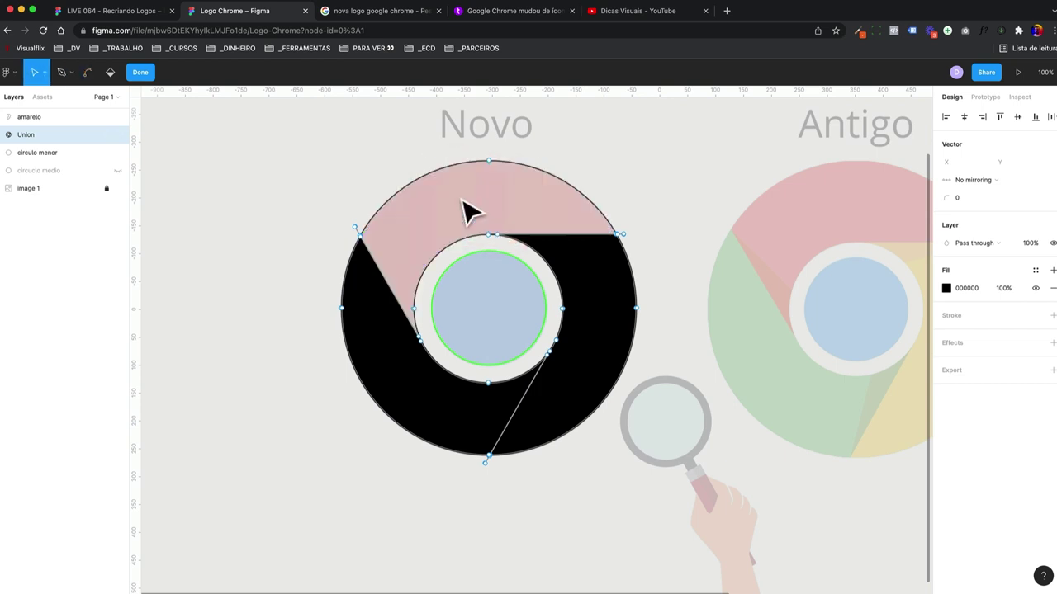
left_click(253, 181)
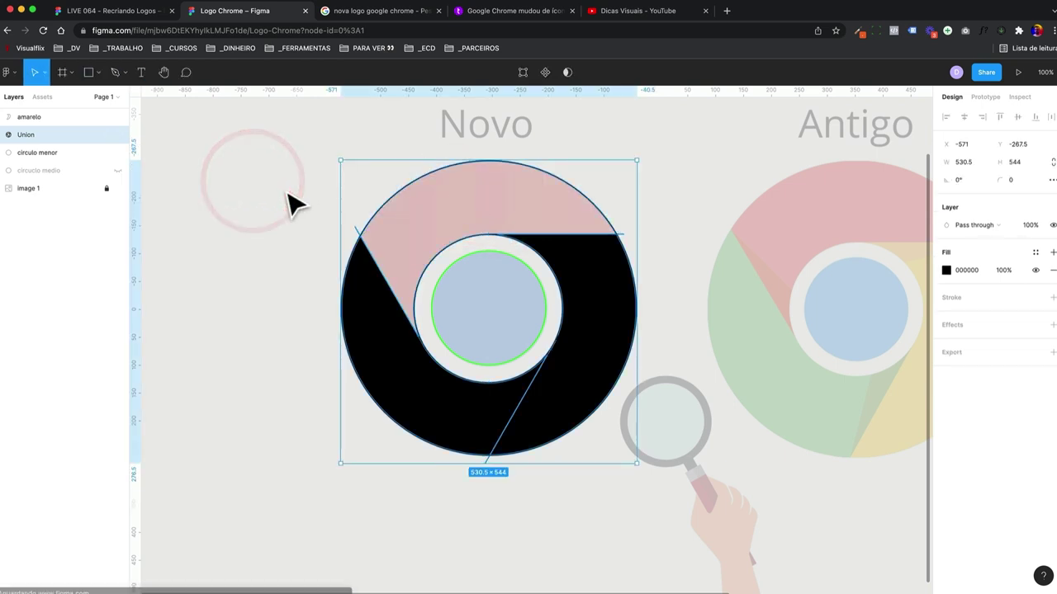
key("ctrl+v")
mouse_move(49, 134)
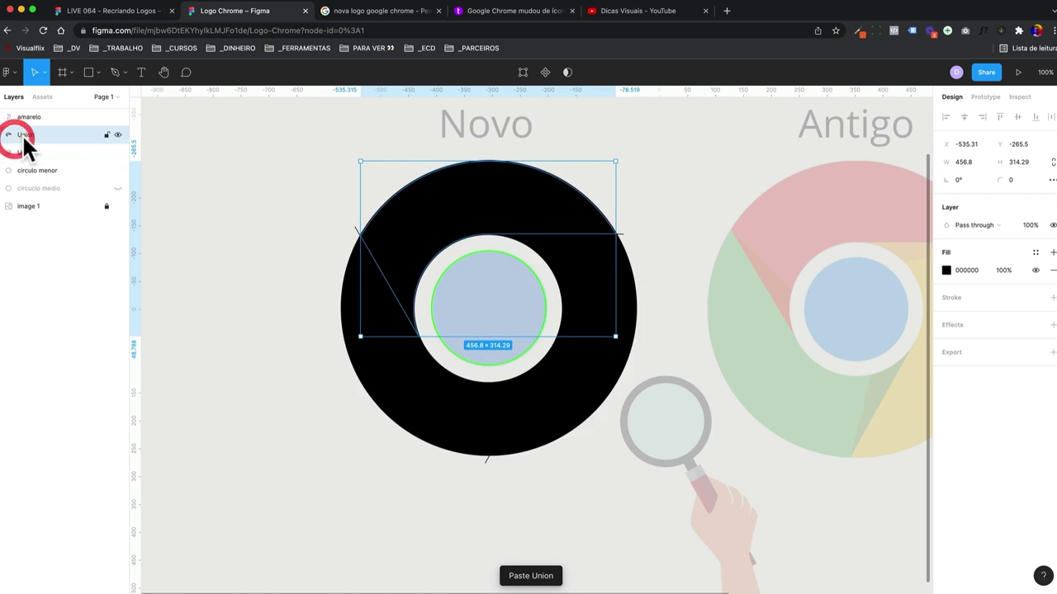
double_click(23, 137)
type("melh")
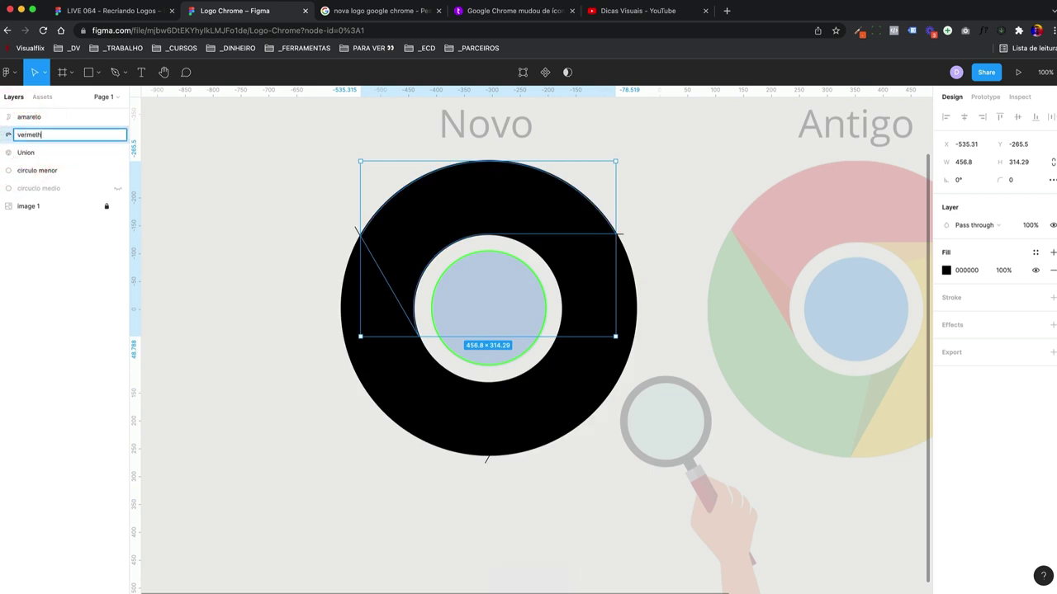
type("o")
key("Return")
left_click(377, 366)
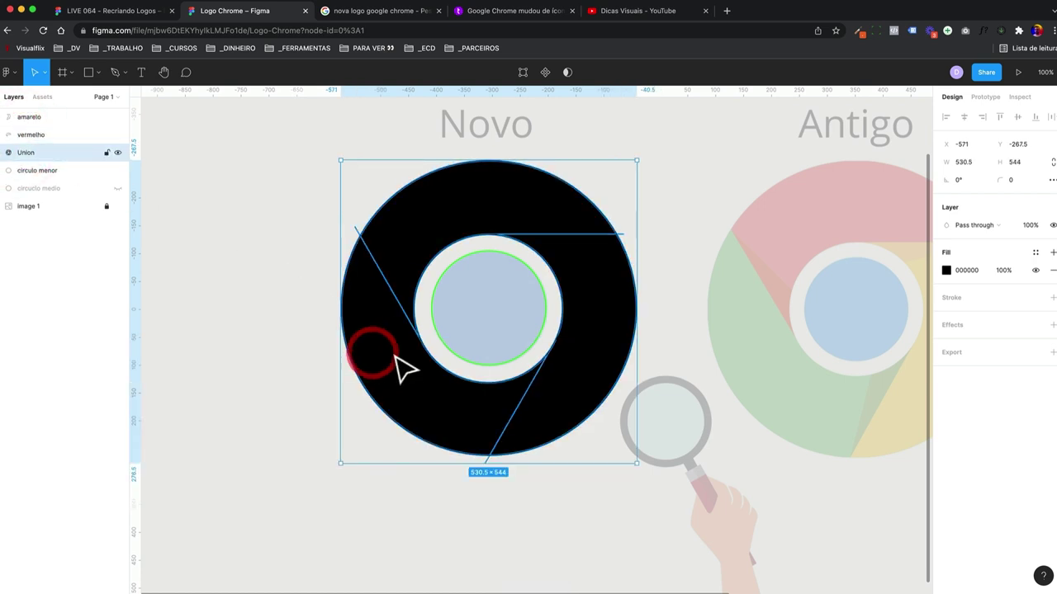
- Clear the fill from the ring's lower-left segment
double_click(391, 357)
key("v")
left_click(398, 349)
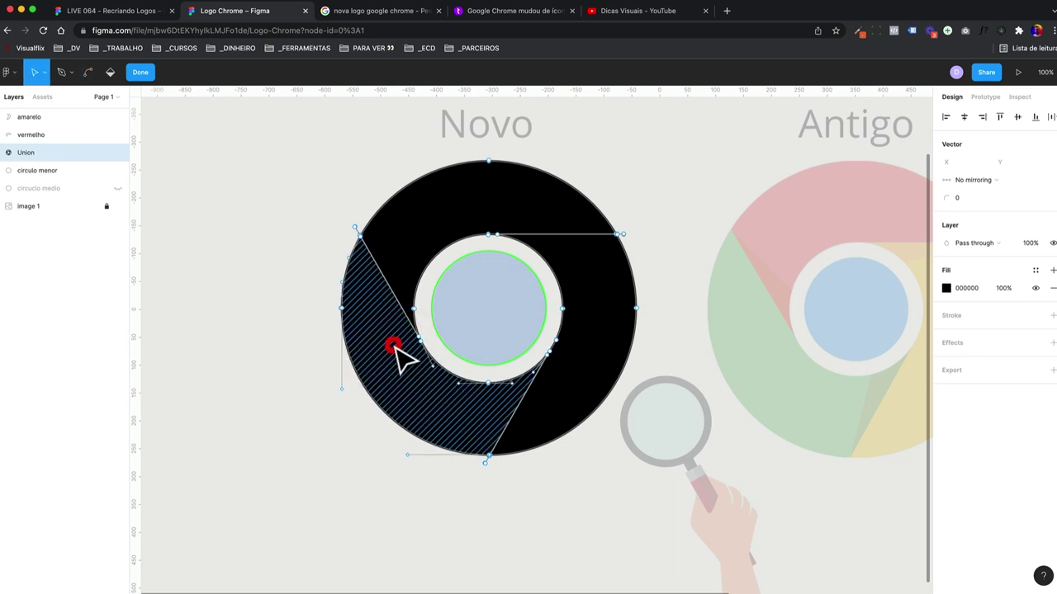
left_click(322, 351)
- Paste the green segment as a layer named 'verde' and hide the original Union
key("super+v")
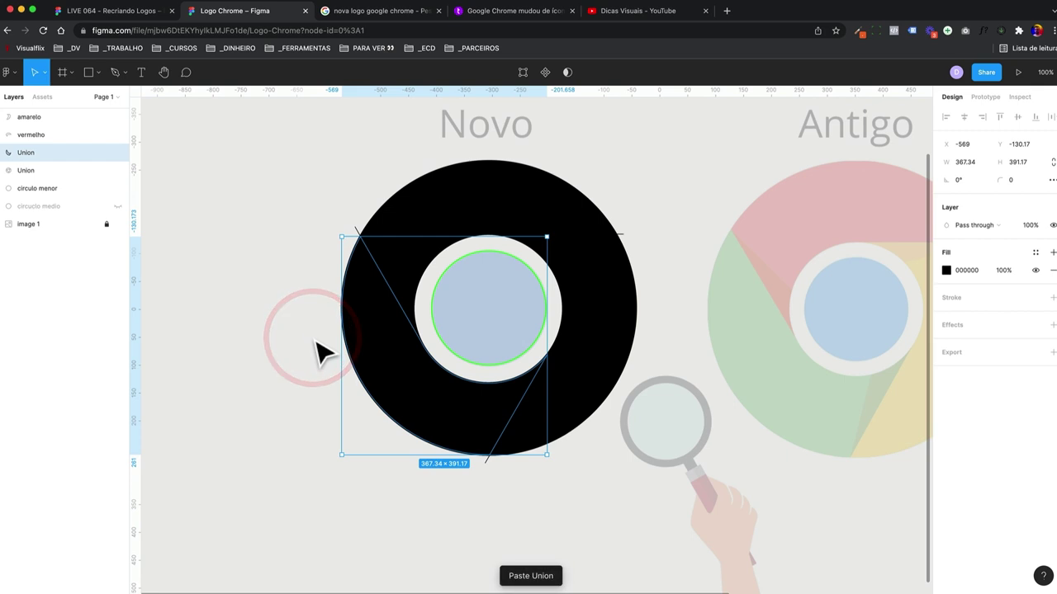
double_click(24, 152)
type("verde")
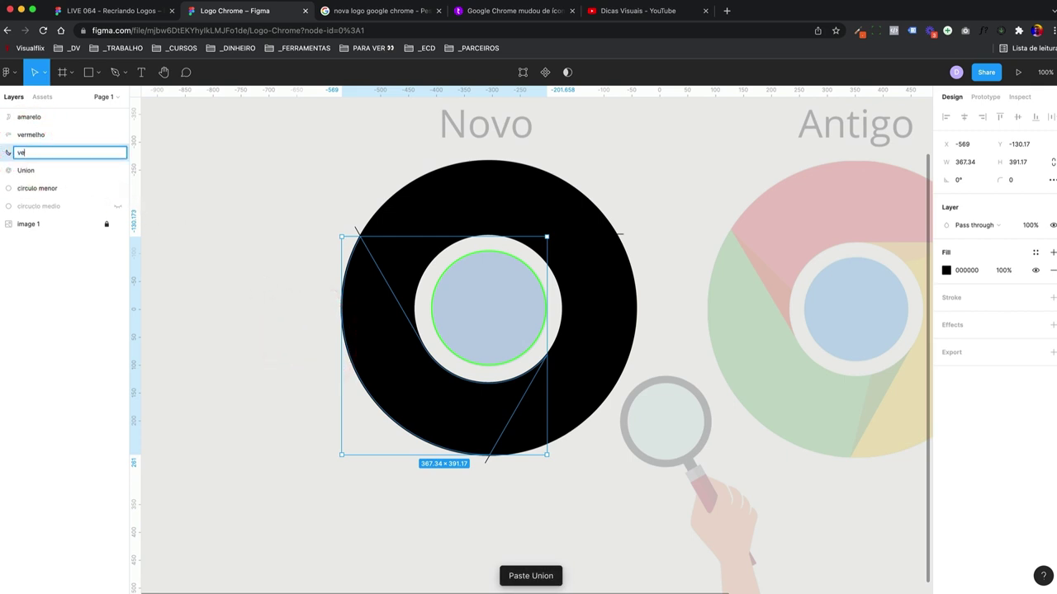
key("Return")
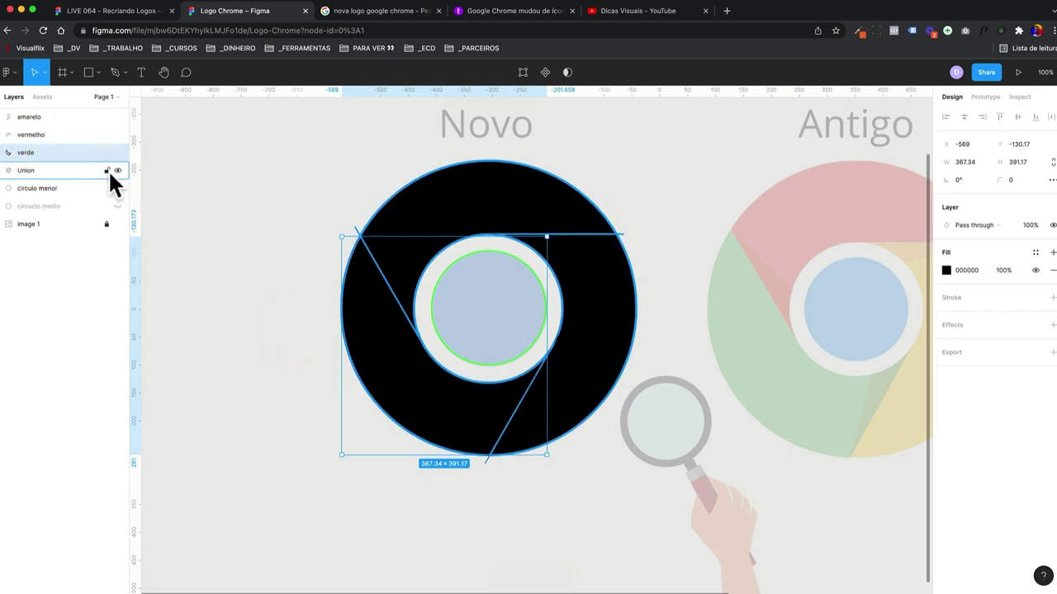
left_click(119, 171)
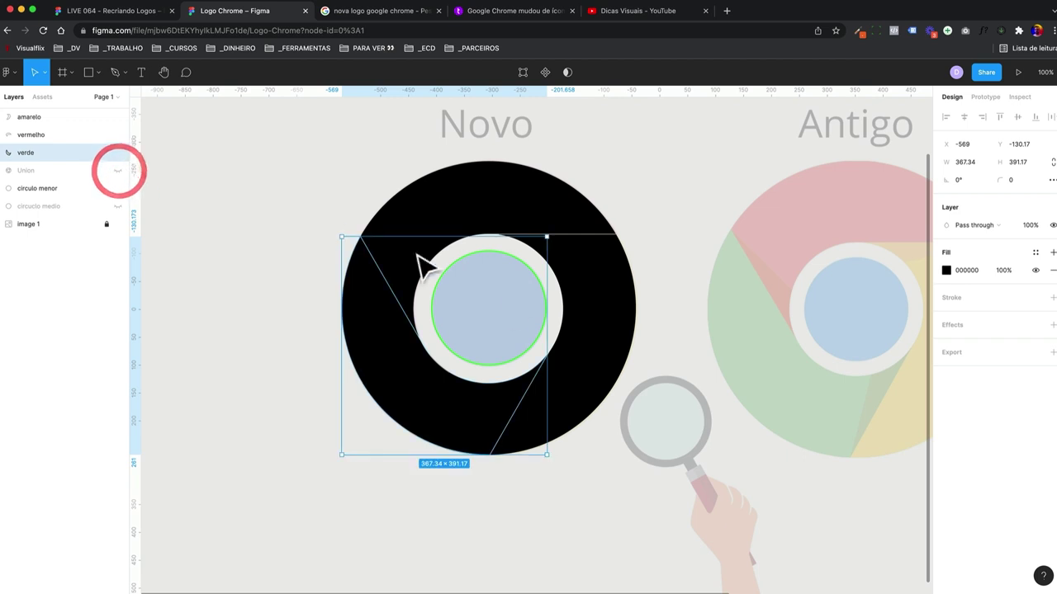
left_click(296, 376)
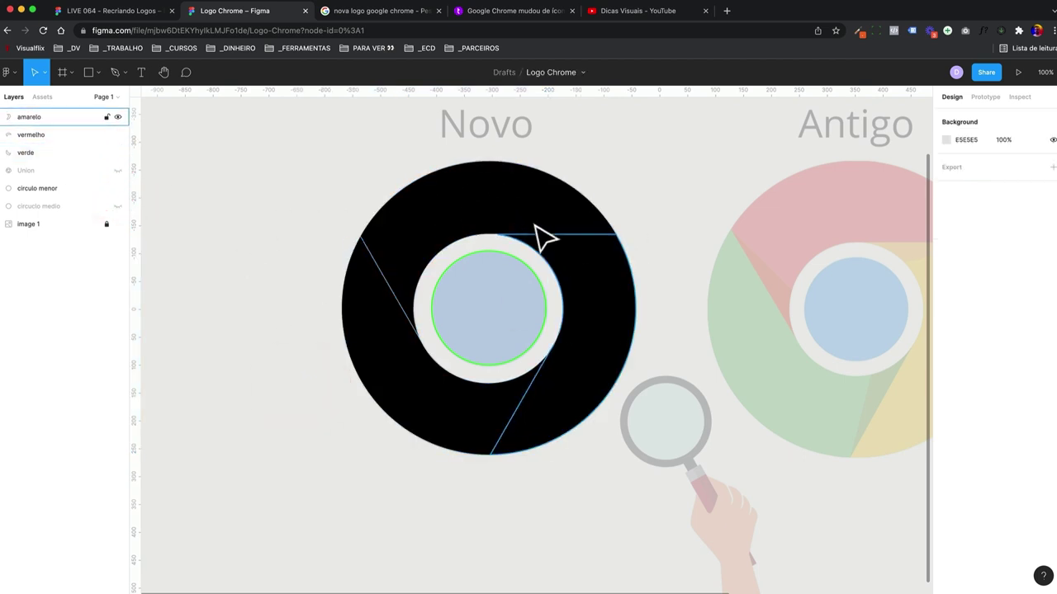
- Unhide circulo medio and move it to the top of the layer stack
left_click(605, 322)
left_click(57, 188)
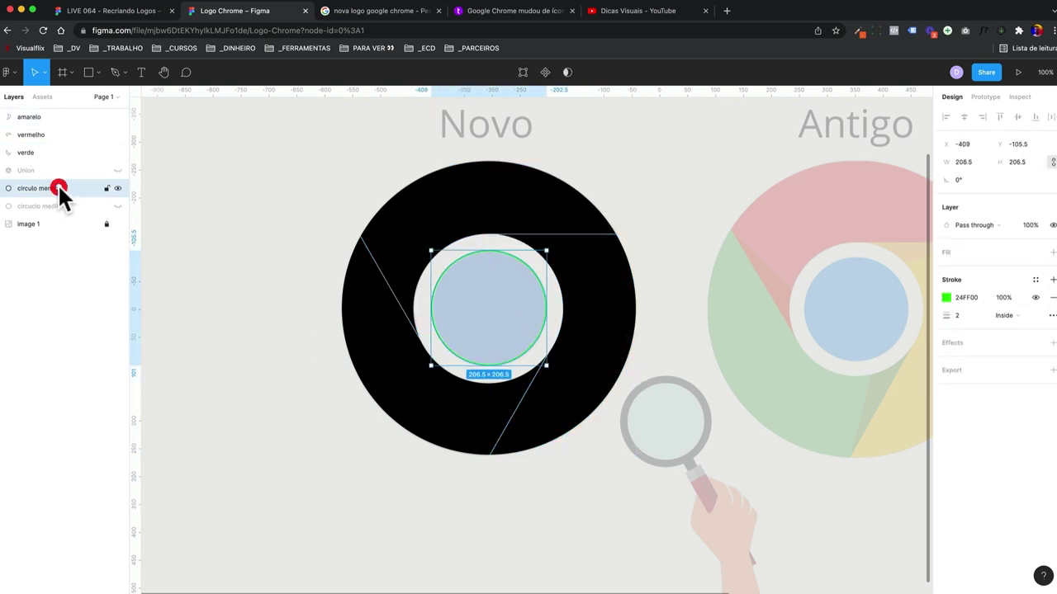
left_click(118, 206)
left_click(40, 203)
left_click_drag(41, 205, 18, 116)
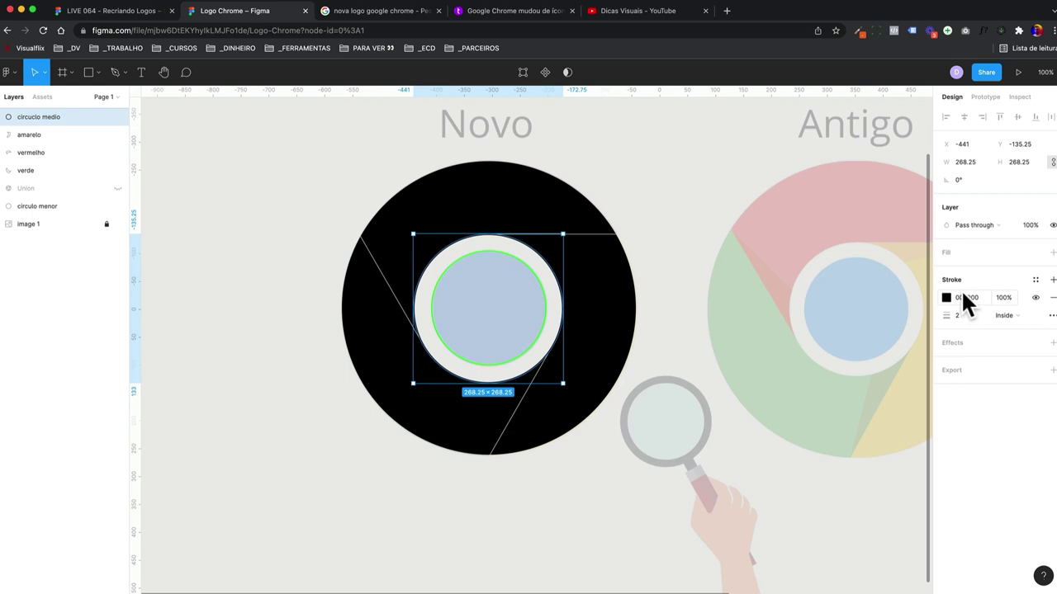
- Turn the middle circle's stroke into a white (FFFFFF) fill
key("shift+x")
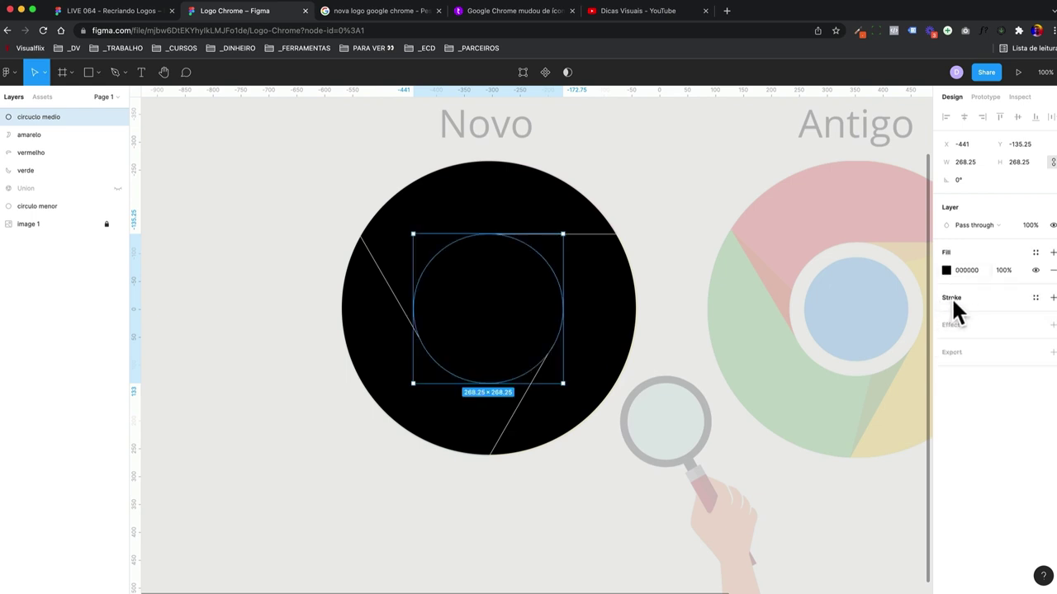
left_click(946, 270)
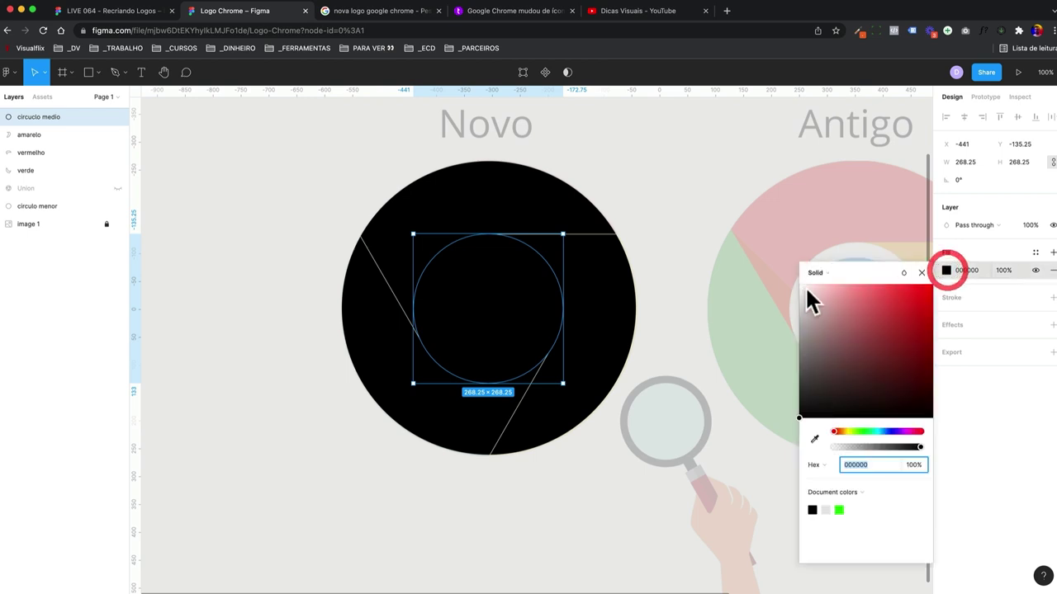
left_click(807, 289)
left_click(920, 271)
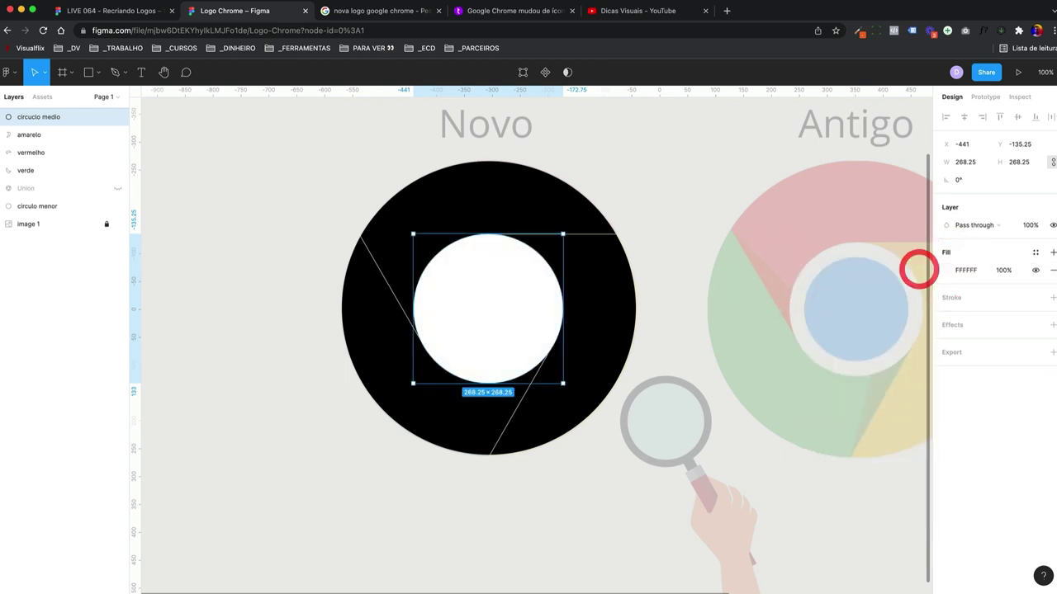
- Move circulo menor above circulo medio and give it a solid blue 0085FF fill
left_click(33, 206)
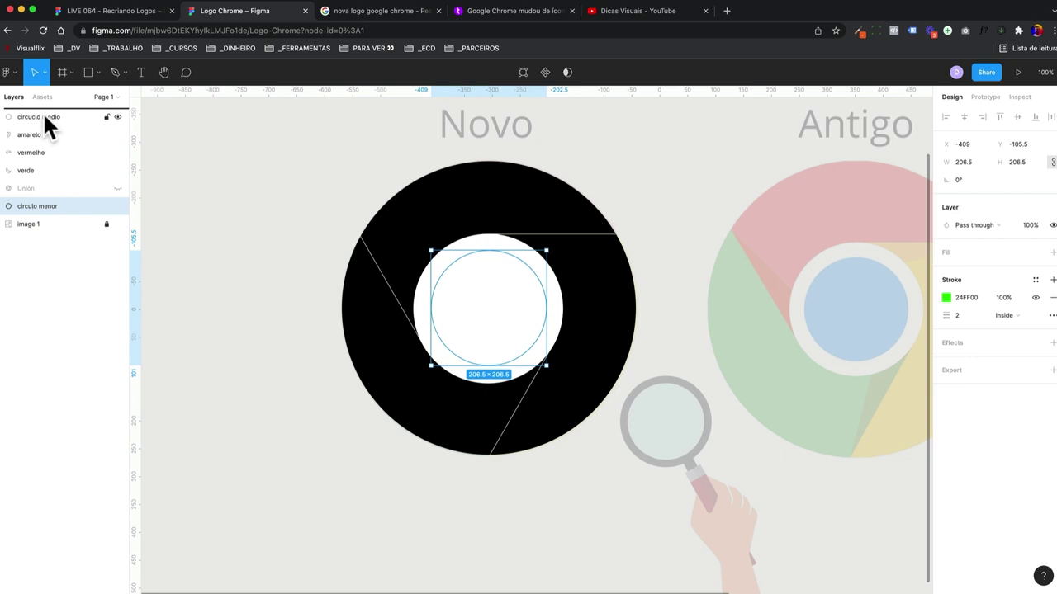
left_click_drag(44, 115, 42, 113)
key("shift+x")
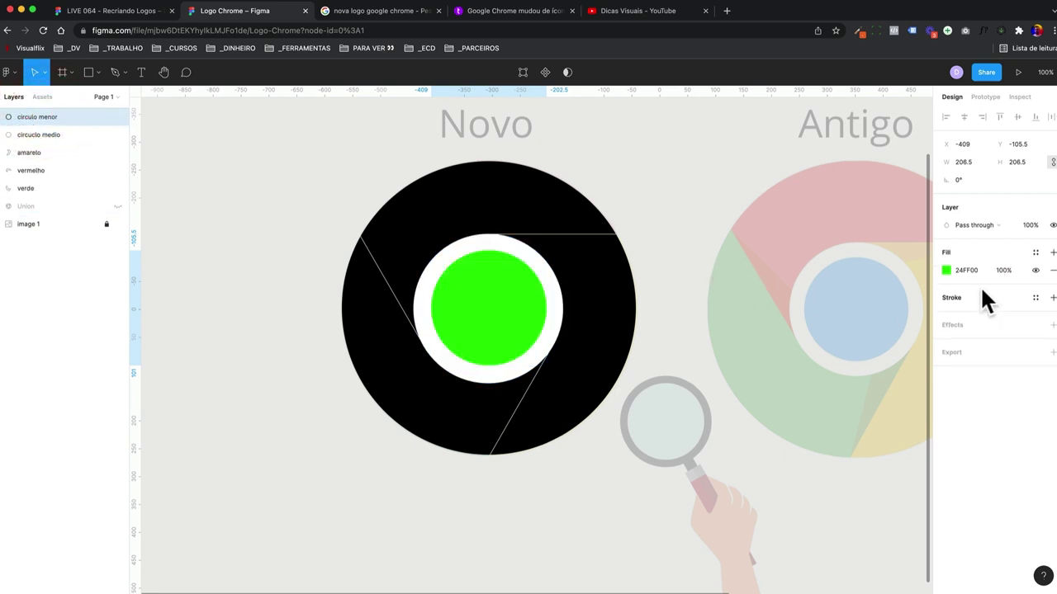
left_click(946, 270)
left_click_drag(879, 429, 884, 431)
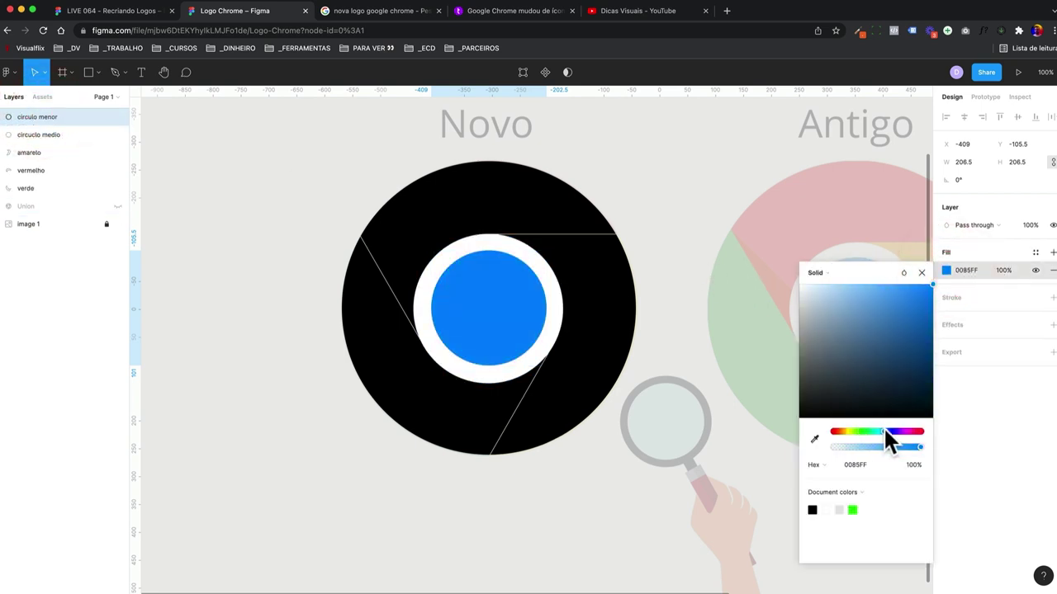
left_click(921, 273)
left_click(609, 346)
left_click(946, 270)
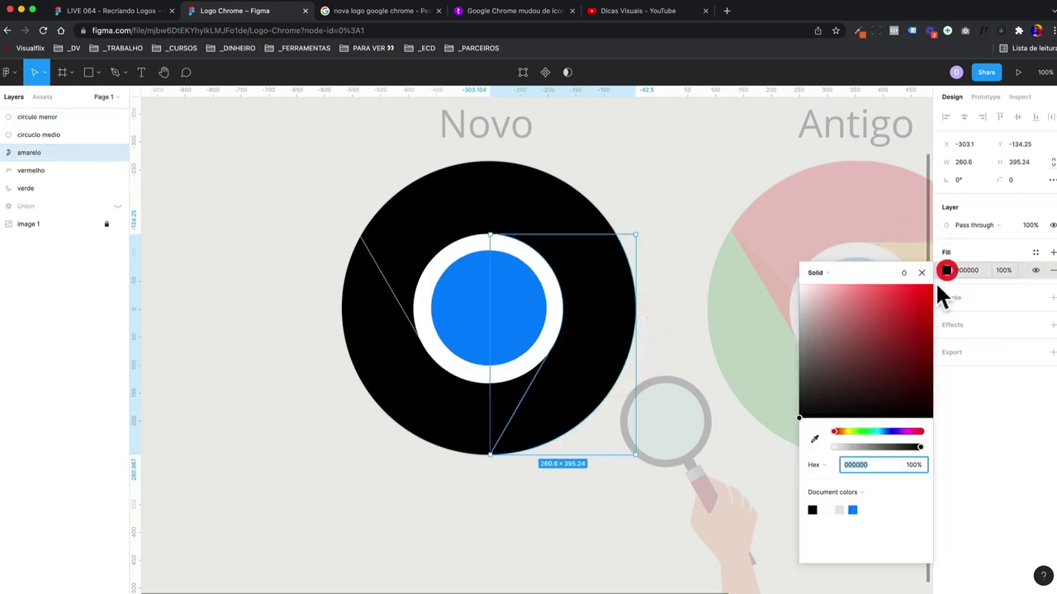
- Fill the amarelo segment yellow, vermelho red and verde bright green
left_click_drag(850, 431, 851, 432)
left_click_drag(903, 336, 914, 292)
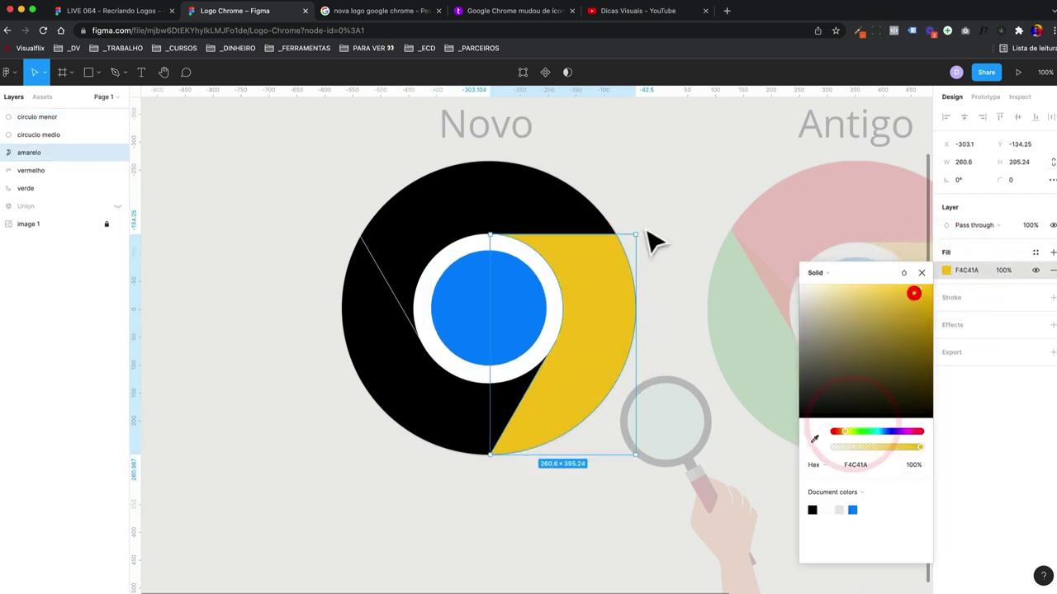
left_click(607, 223)
left_click(945, 271)
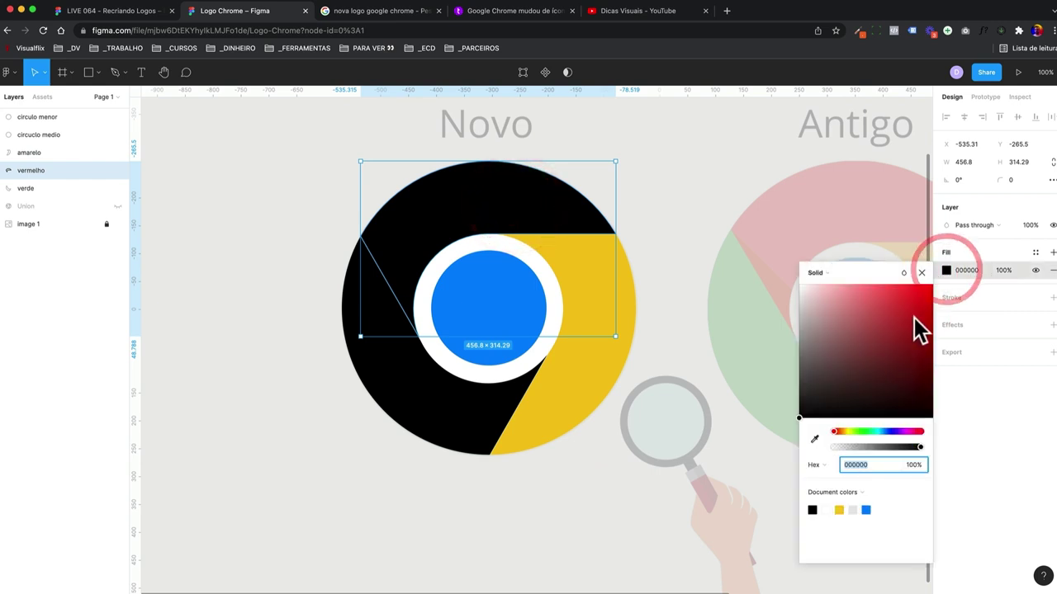
left_click(915, 303)
left_click(450, 395)
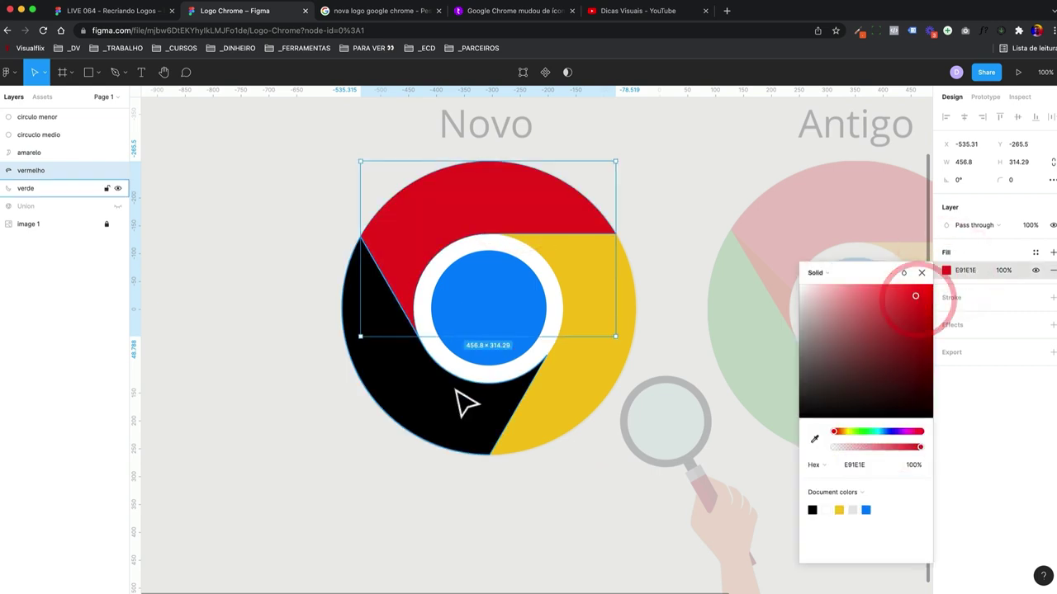
left_click(945, 270)
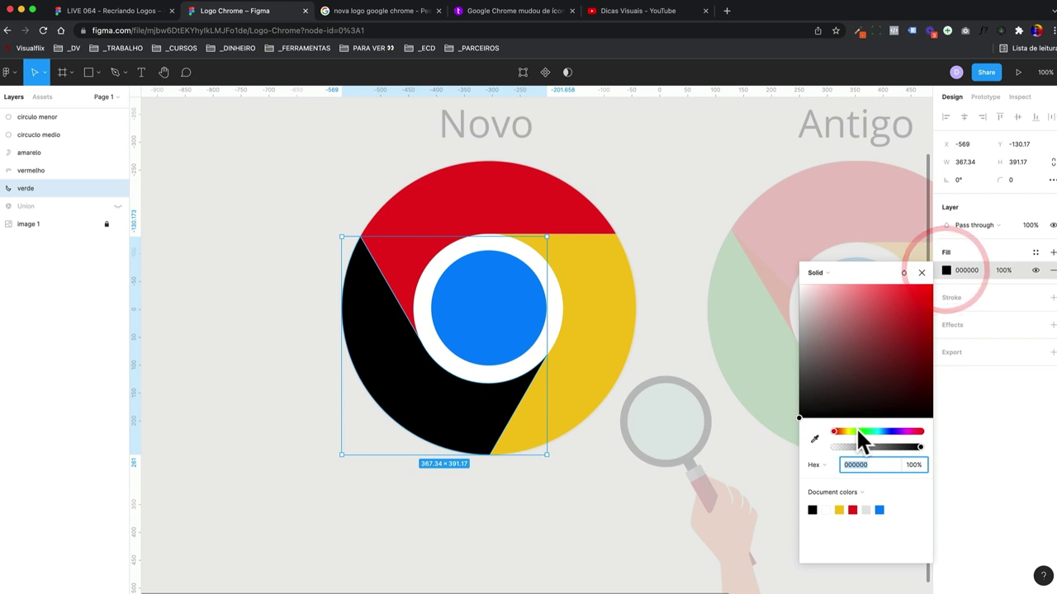
left_click_drag(856, 432, 861, 432)
mouse_move(873, 358)
left_mouse_down()
mouse_move(901, 291)
mouse_move(904, 314)
left_mouse_up()
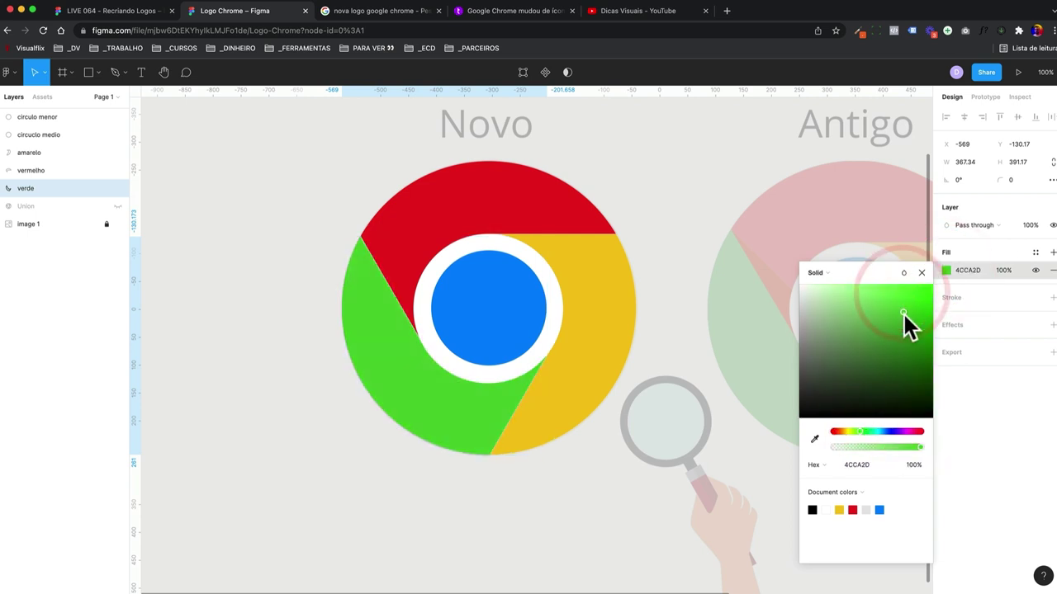
left_click(922, 273)
left_click(696, 370)
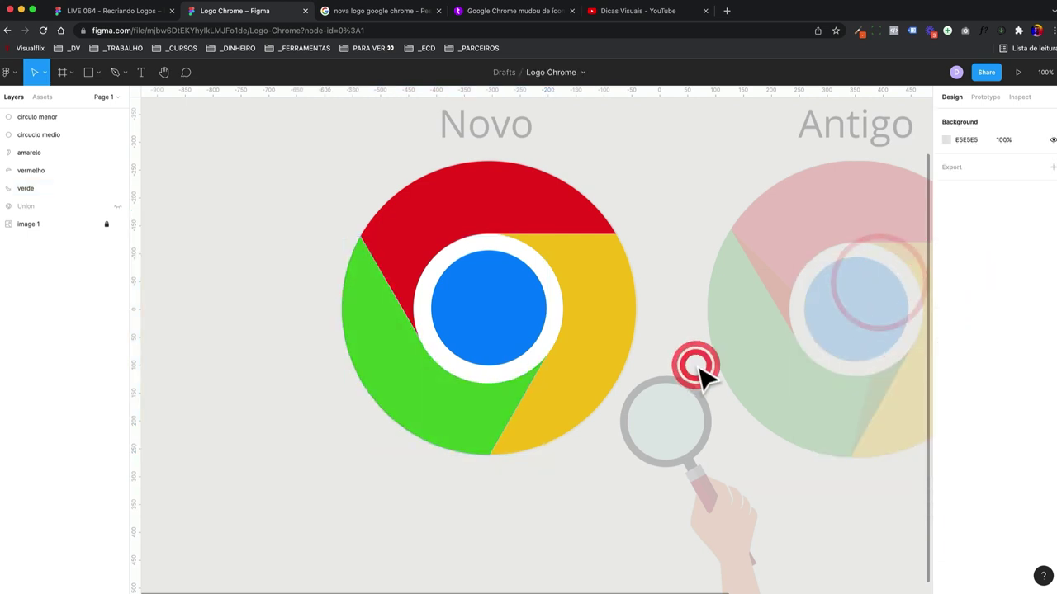
- Hide the 'image 1' reference and zoom into the green/red tip to edit verde's points
left_click(118, 223)
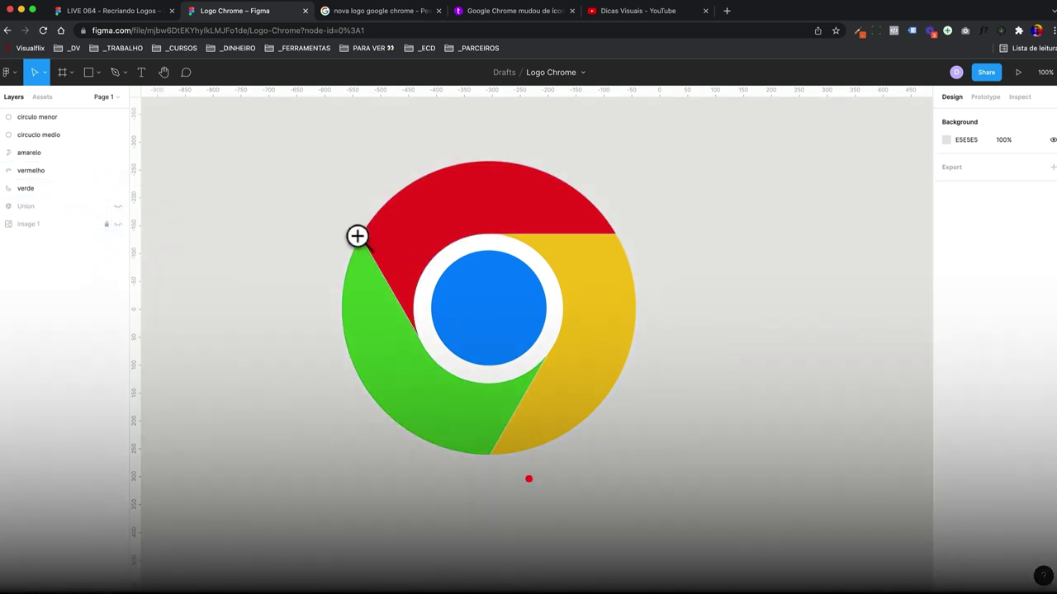
left_click_drag(356, 236, 382, 259)
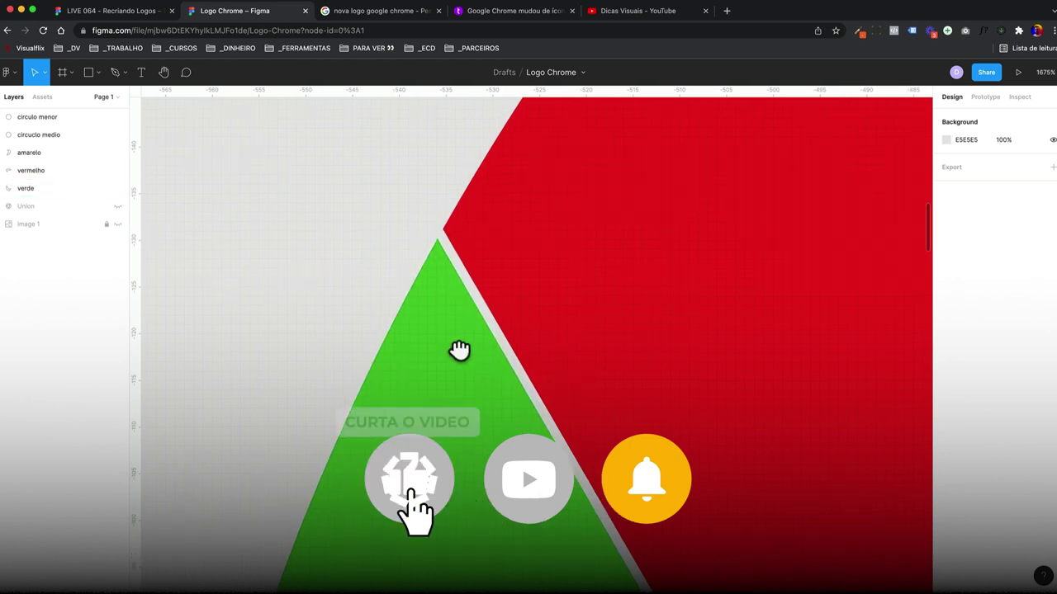
scroll(438, 264, "up", 2)
scroll(408, 229, "up", 5)
left_click(472, 310)
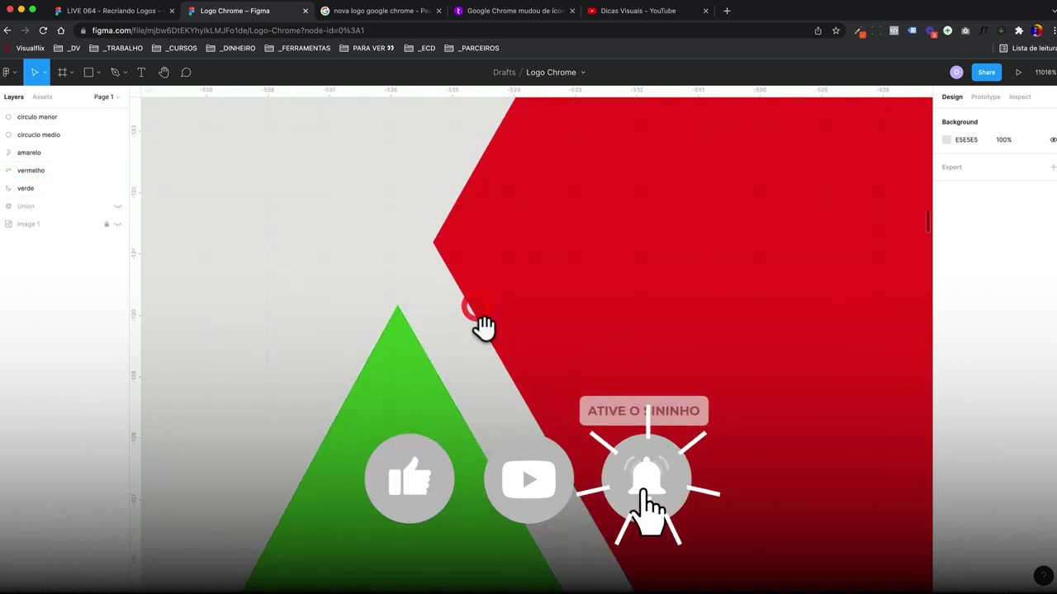
left_click(404, 307)
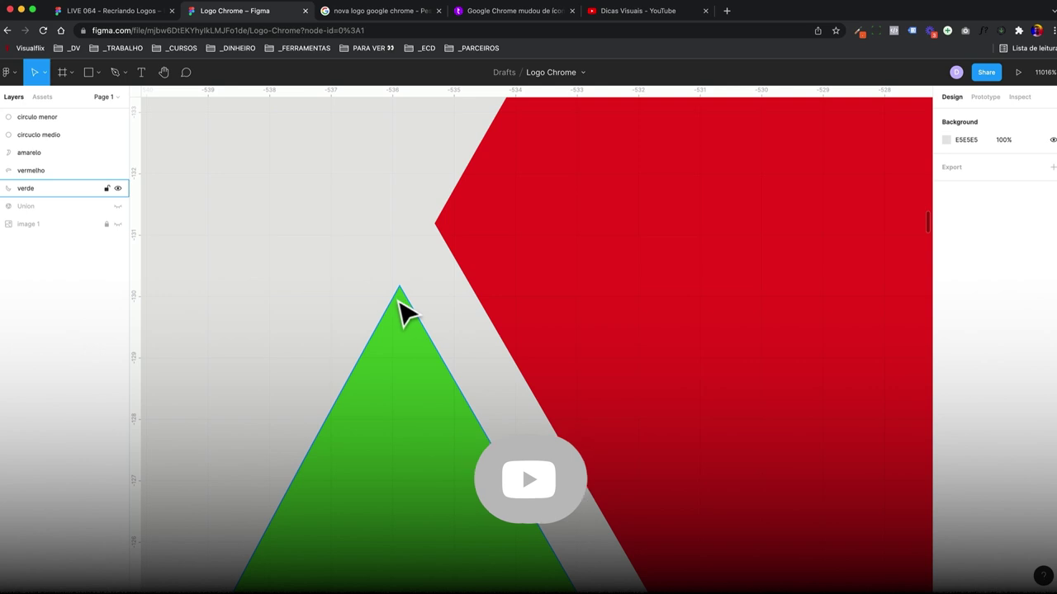
double_click(399, 296)
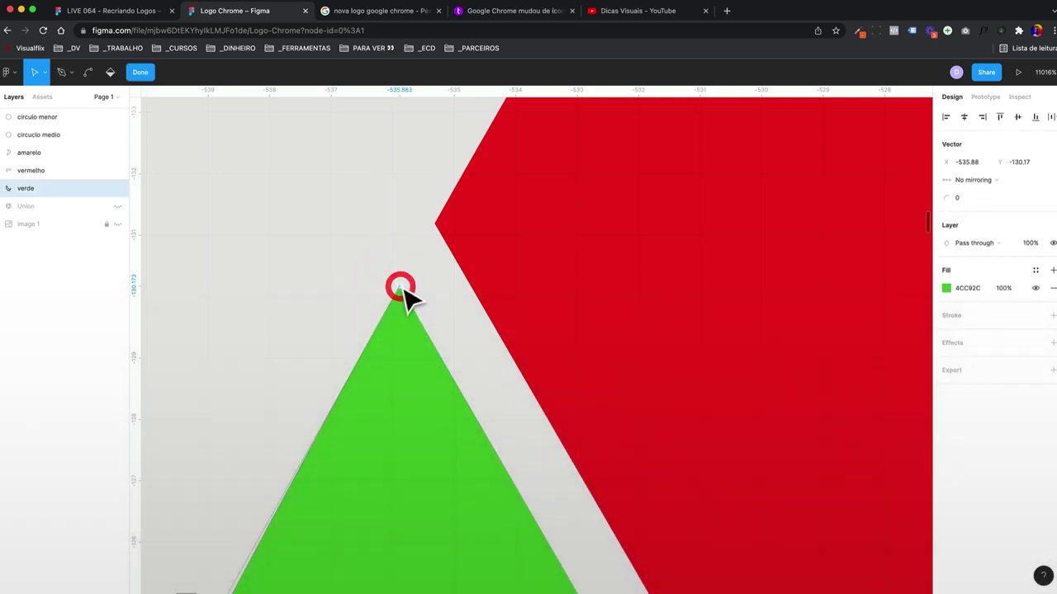
- Drag the green tip up and the red corner down so they meet at the joint
left_click_drag(399, 297, 418, 258)
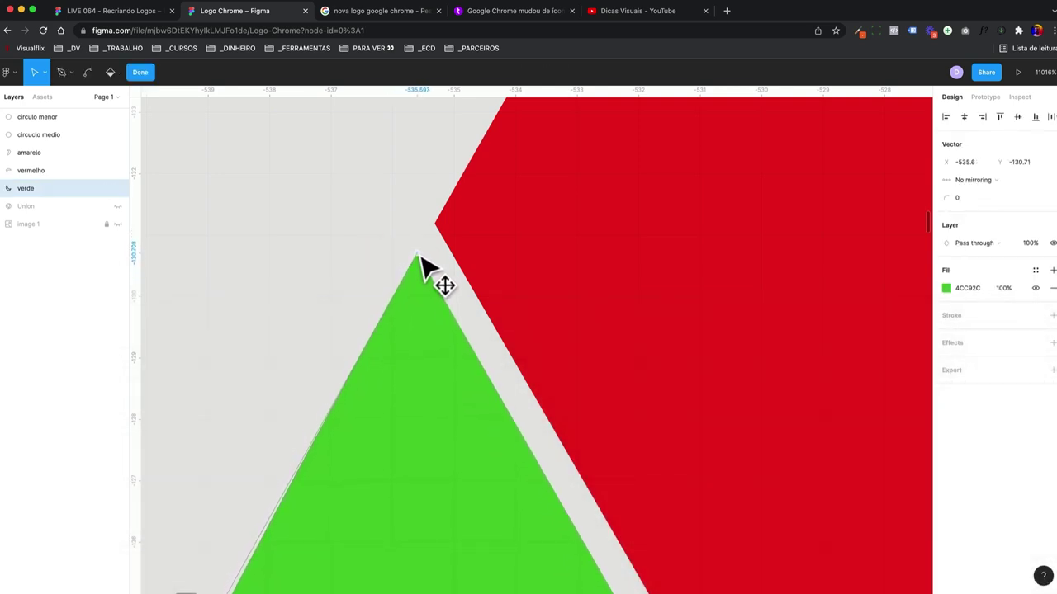
double_click(444, 228)
left_click_drag(435, 223, 420, 256)
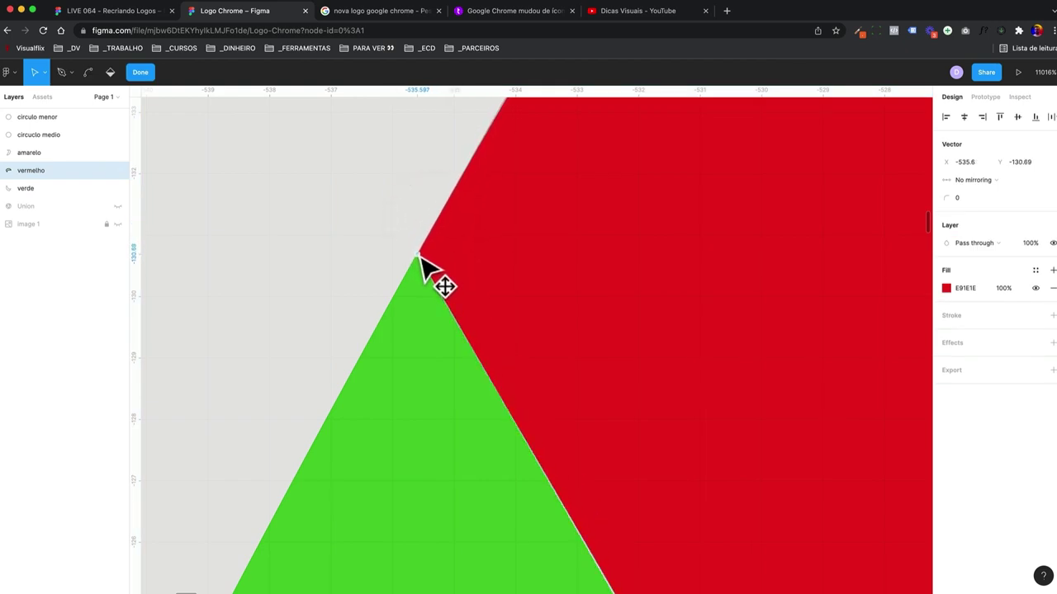
scroll(633, 441, "down", 10)
scroll(632, 441, "right", 5)
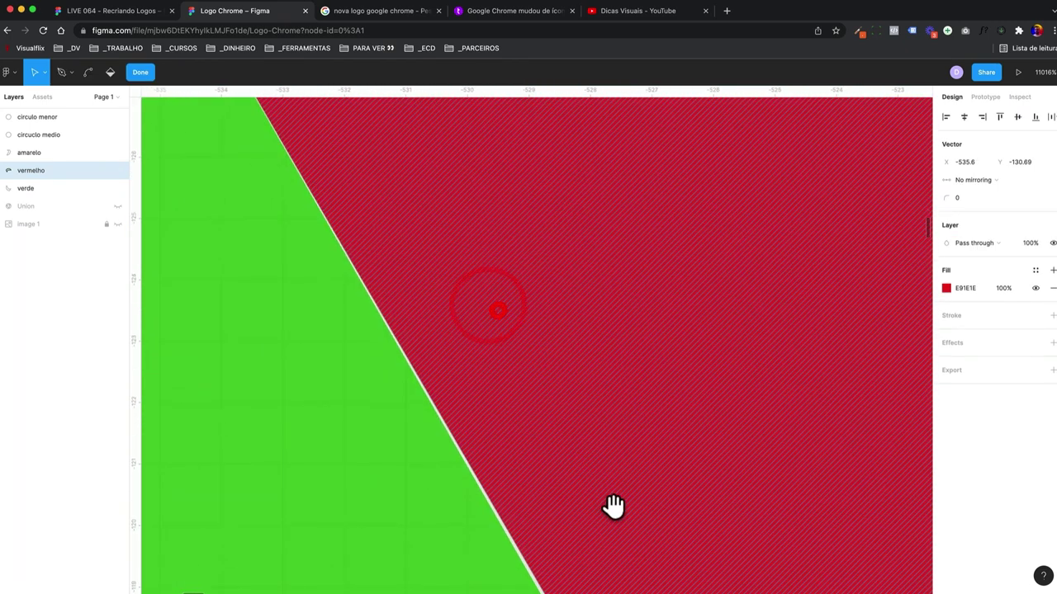
scroll(592, 491, "down", 15)
scroll(592, 490, "right", 8)
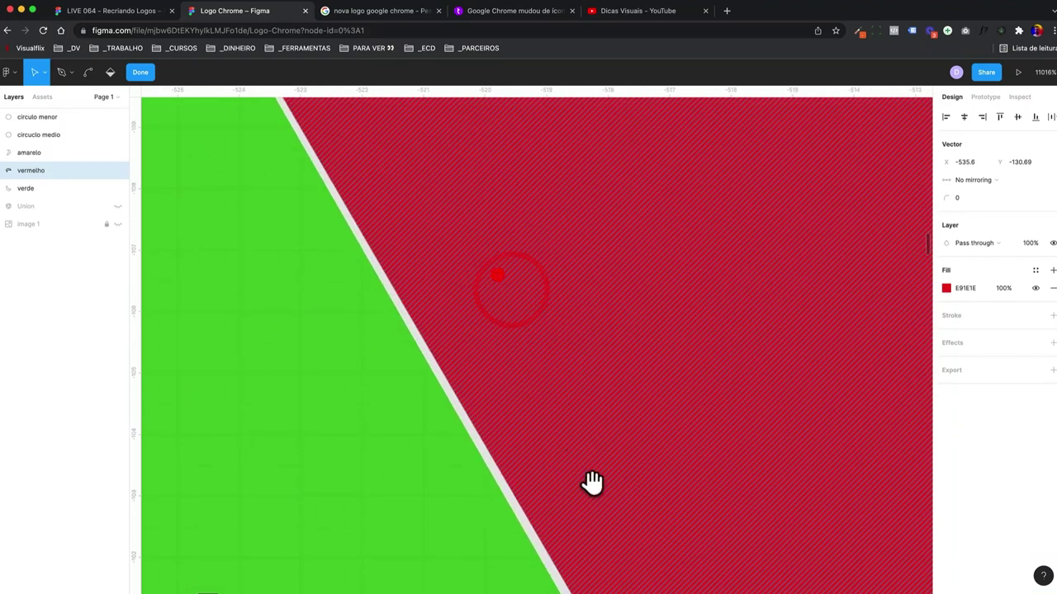
scroll(528, 355, "down", 8)
scroll(529, 355, "right", 4)
scroll(495, 273, "down", 6)
scroll(495, 273, "right", 4)
- Zoom tightly on the red-green joint and move the green corner up onto the red edge
key("minus")
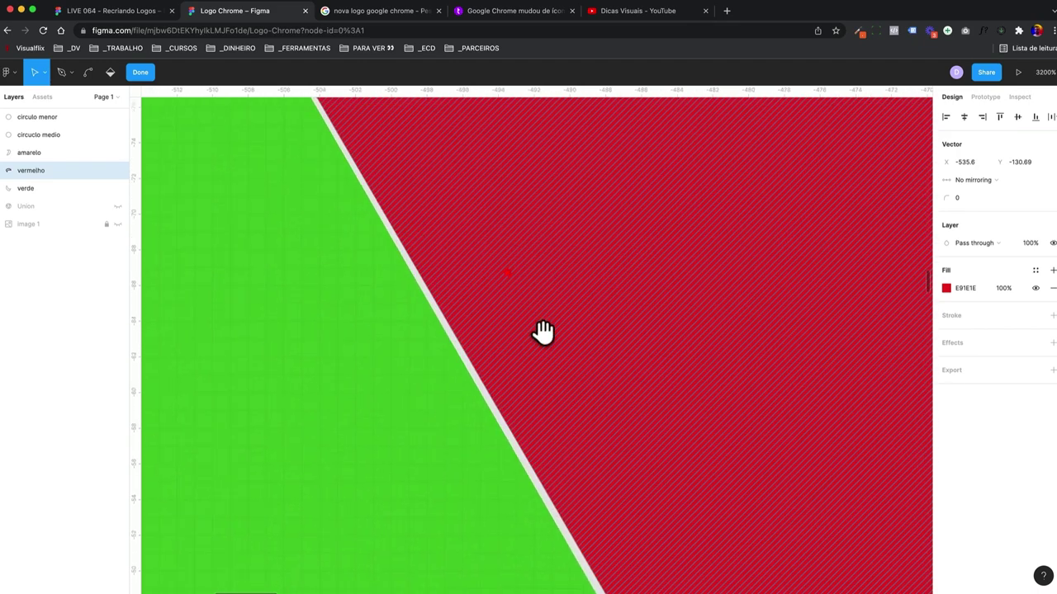
scroll(578, 364, "down", 5)
scroll(590, 376, "down", 5)
scroll(652, 478, "down", 5)
left_click(506, 306)
left_click_drag(512, 396, 479, 420)
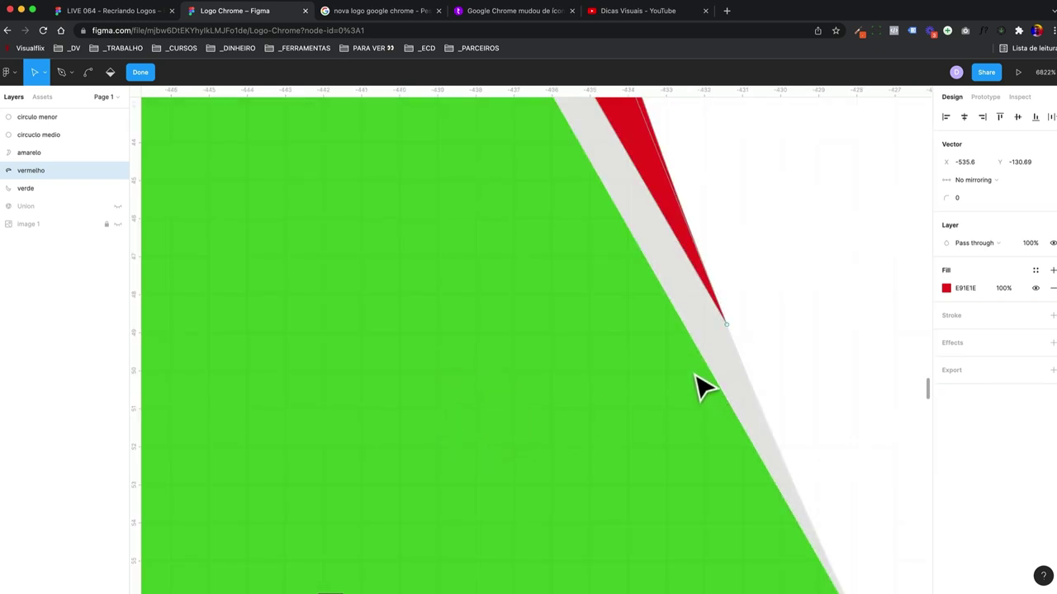
scroll(697, 384, "down", 5)
left_click(559, 448)
left_click(583, 459)
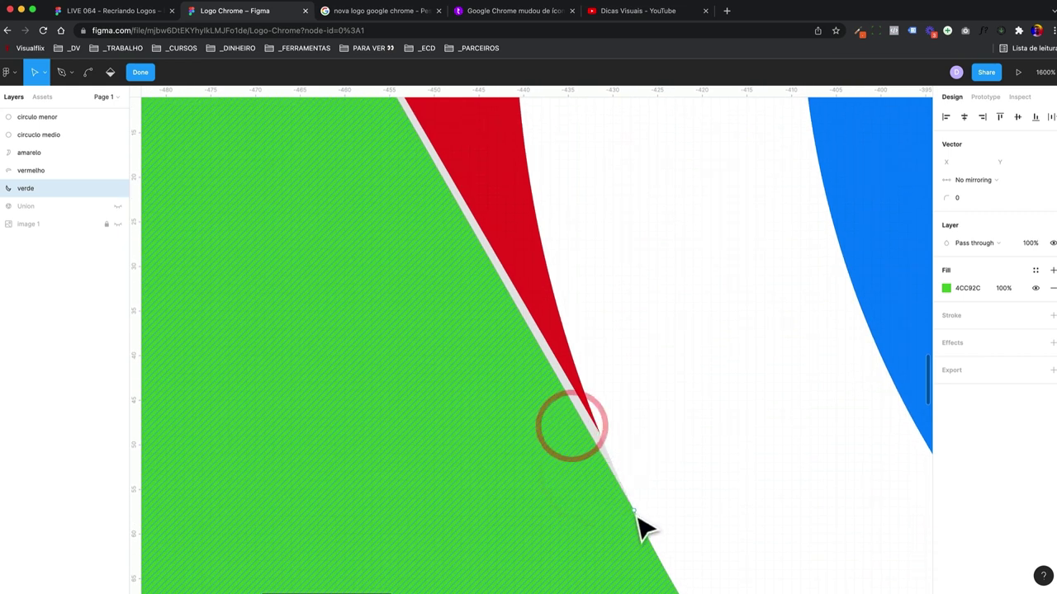
left_click(630, 507)
left_click(609, 467)
left_click(607, 493)
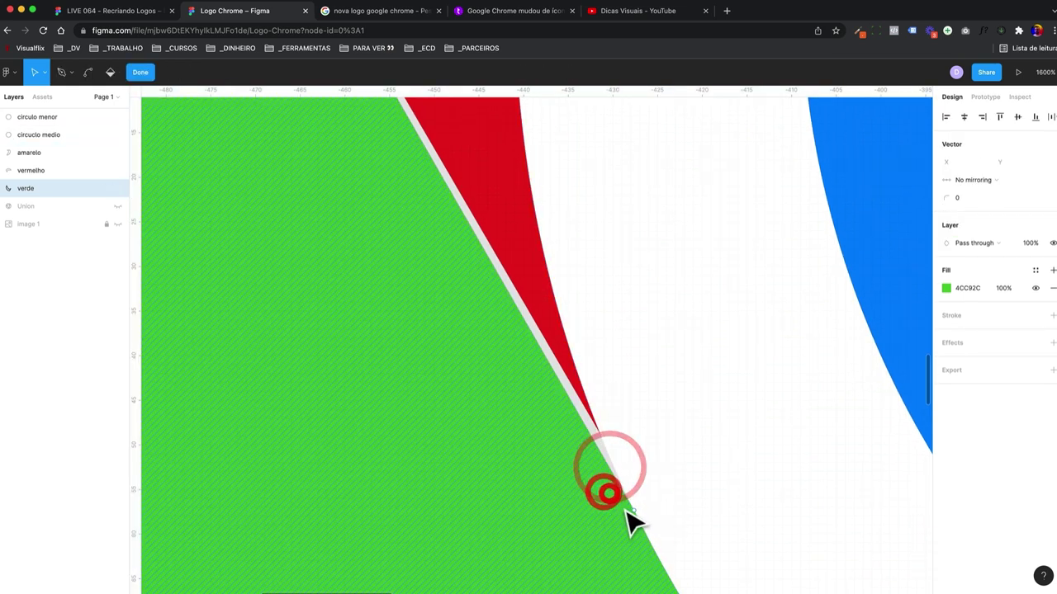
left_click_drag(633, 507, 610, 448)
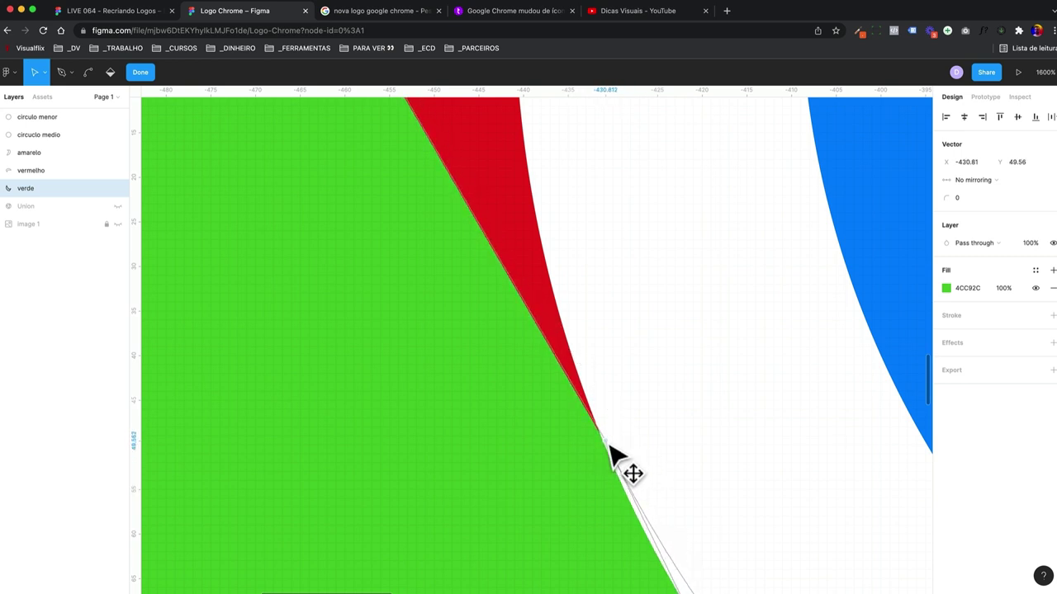
- Exit point editing and zoom to fit the whole logo
left_click(537, 328)
key("Escape")
key("shift+0")
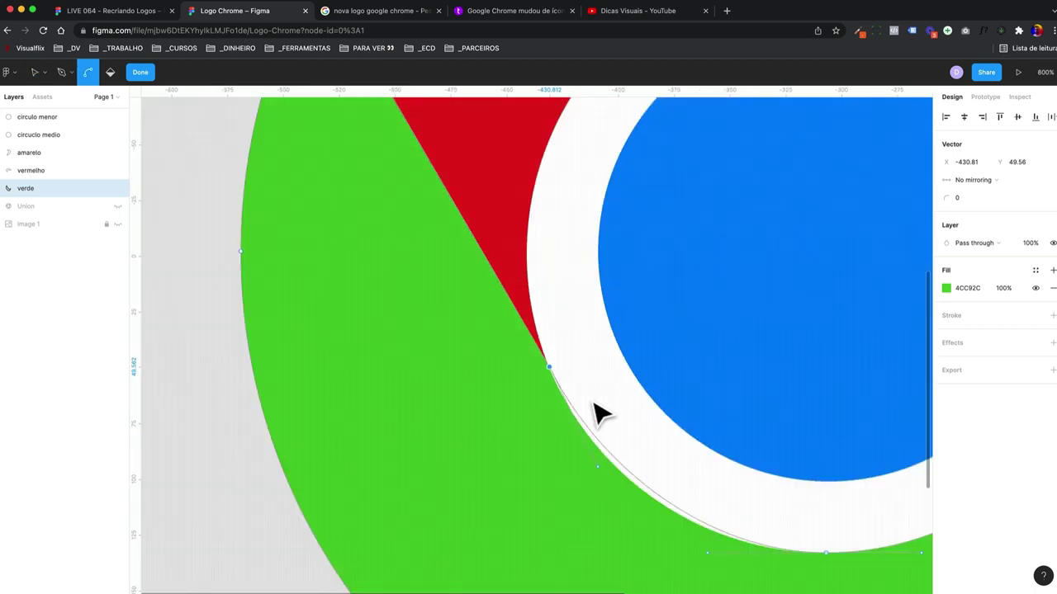
left_click(557, 479)
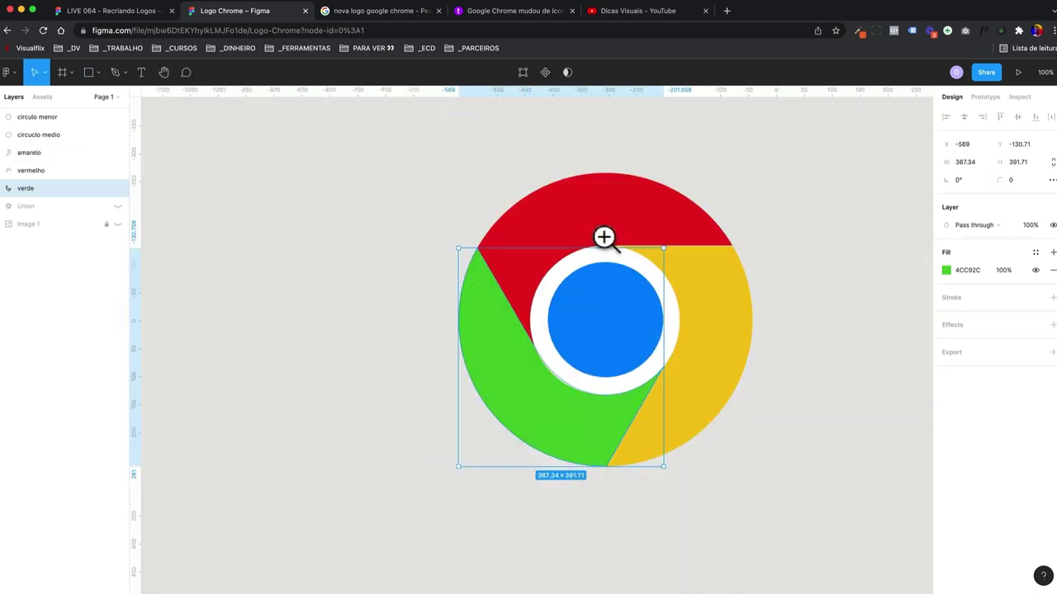
- Slide the yellow segment's corner vertex left along the red edge
left_click_drag(603, 236, 649, 276)
left_click(645, 273)
double_click(570, 293)
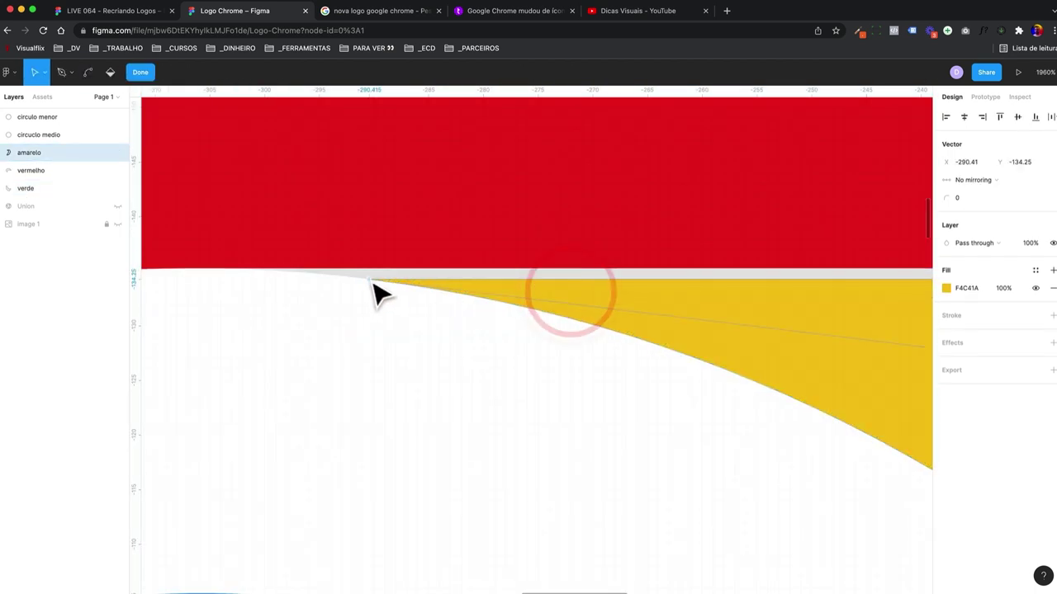
left_click_drag(372, 280, 209, 271)
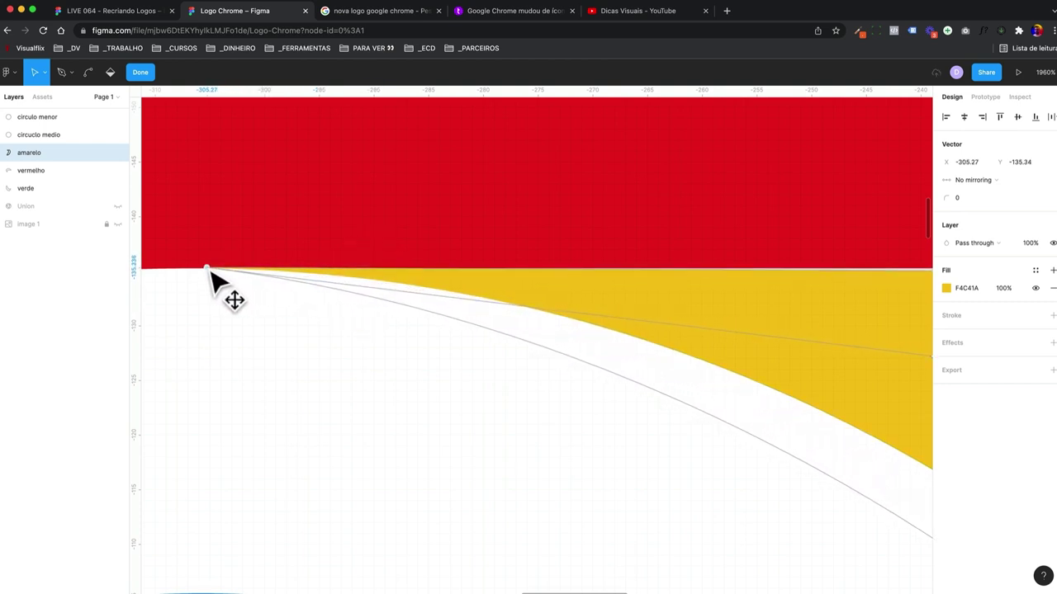
left_click(210, 269)
scroll(599, 321, "right", 2)
left_click(580, 314)
key("minus")
key("minus")
key("minus")
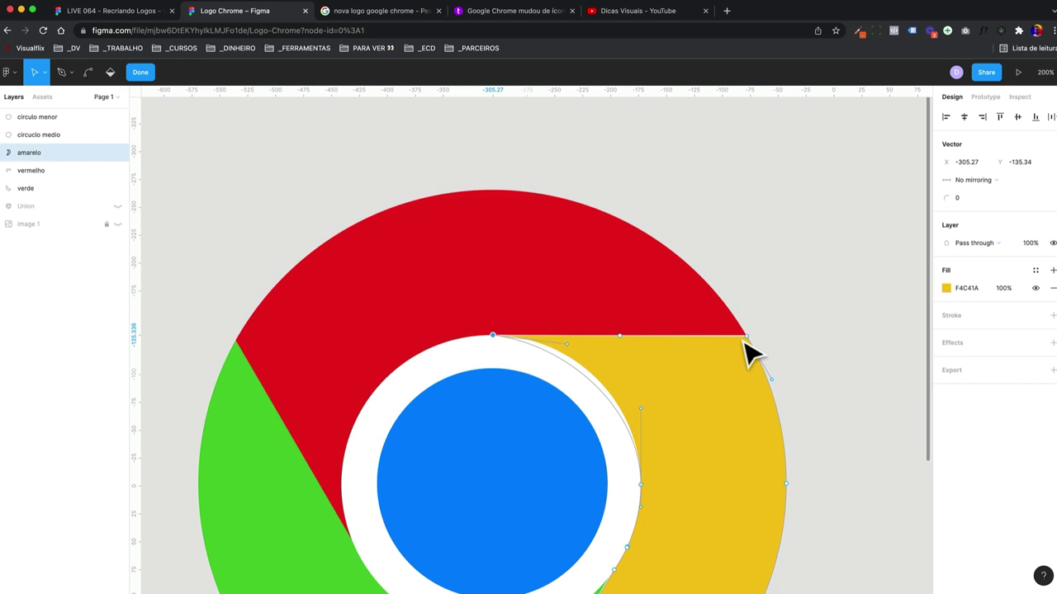
- Drag the red segment's corner down to meet the yellow shape and exit editing
left_click_drag(724, 348, 723, 348)
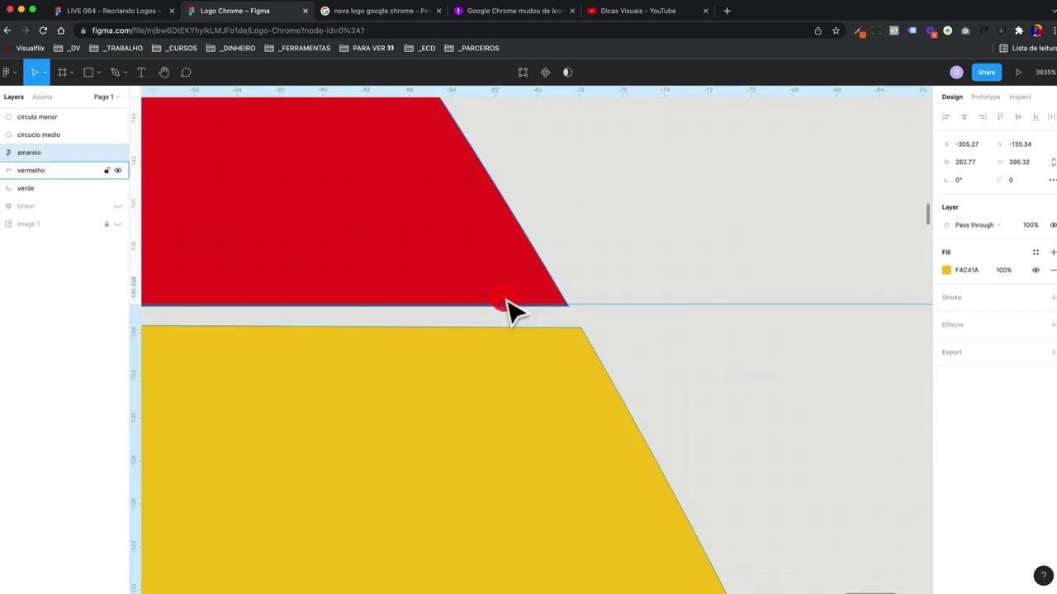
double_click(512, 305)
left_click_drag(568, 308, 581, 327)
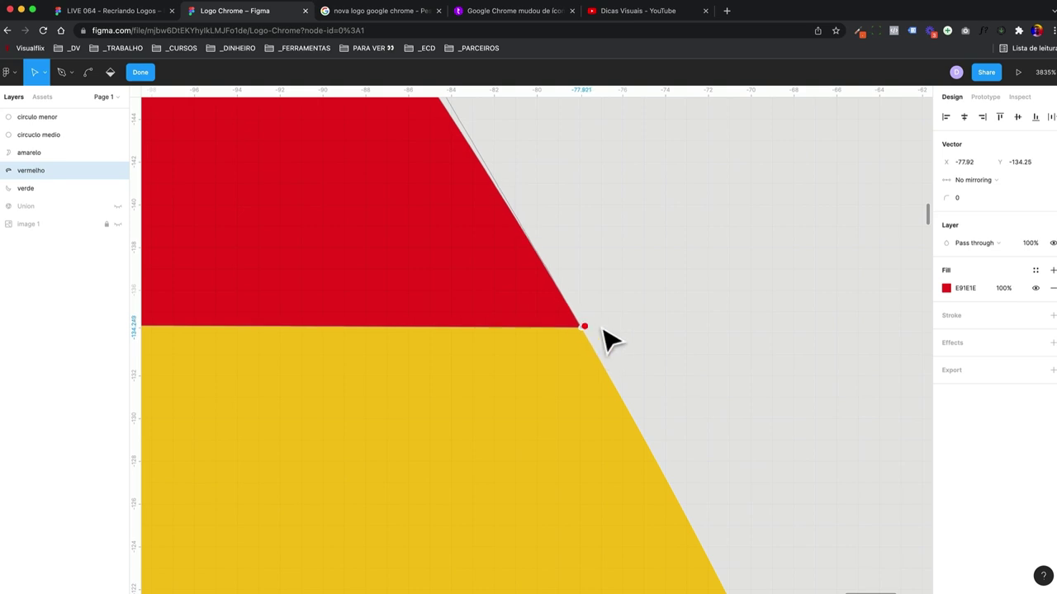
key("Escape")
key("minus")
key("minus")
key("minus")
key("minus")
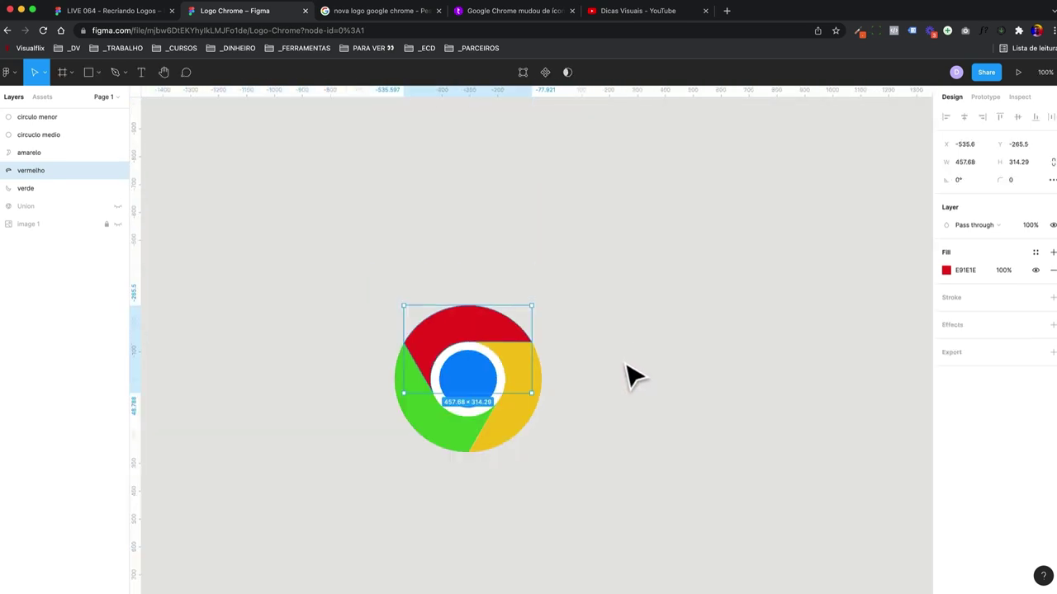
left_click_drag(623, 393, 677, 344)
- Bring the green and yellow bottom points together at the lower junction
left_click_drag(545, 408, 552, 412)
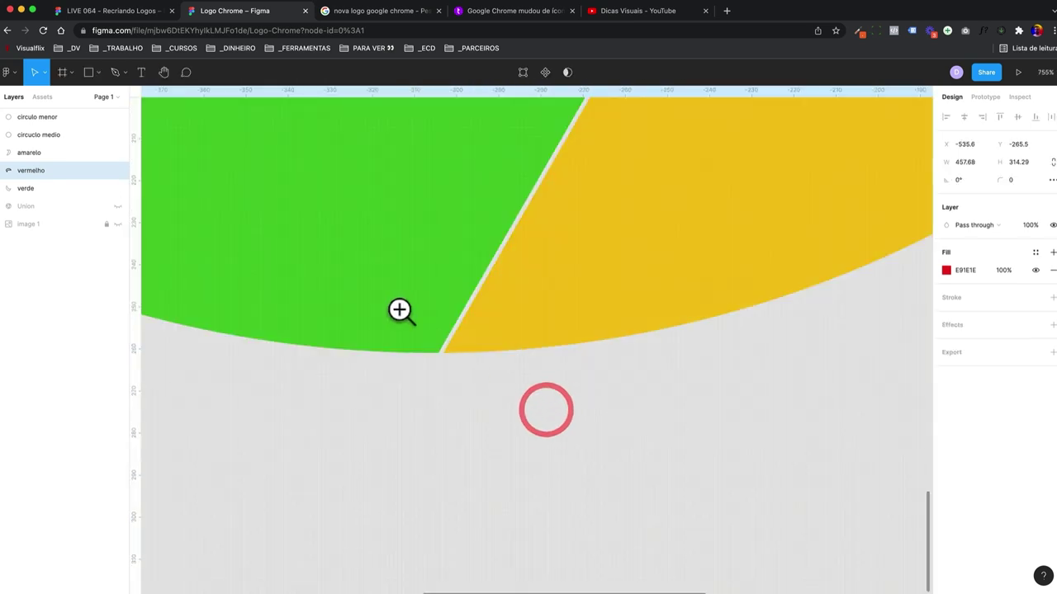
left_click(471, 364)
double_click(467, 361)
left_click(469, 365)
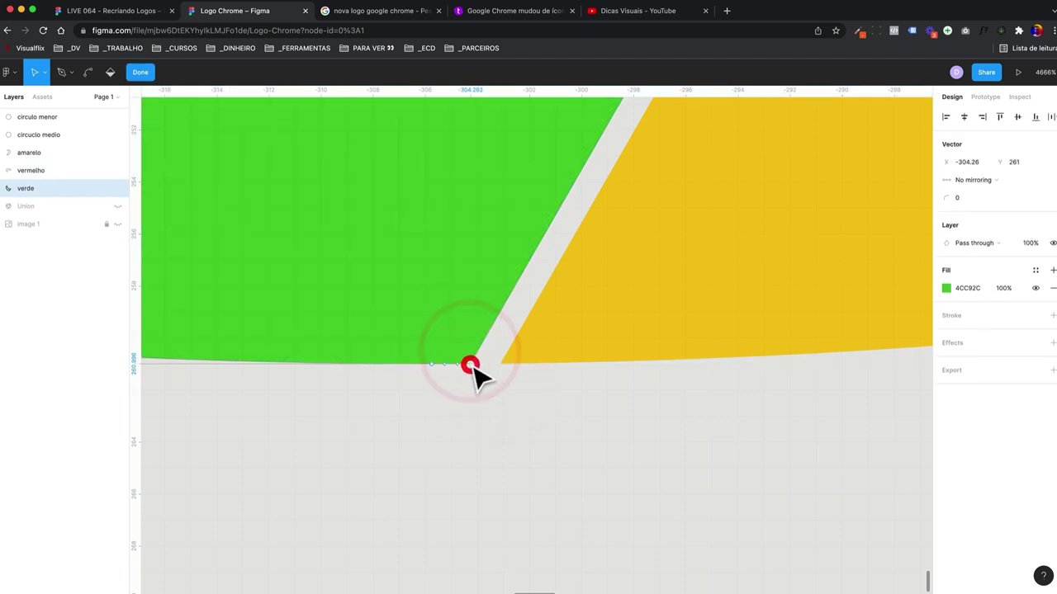
left_click_drag(488, 369, 494, 370)
left_click(519, 360)
double_click(516, 359)
left_click(500, 364)
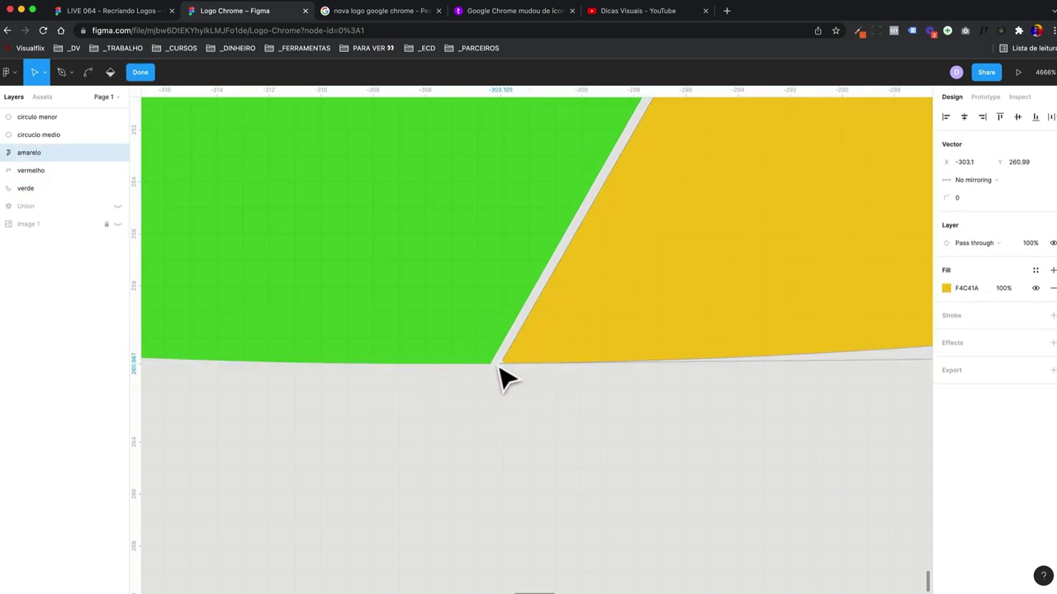
left_click_drag(500, 367, 493, 366)
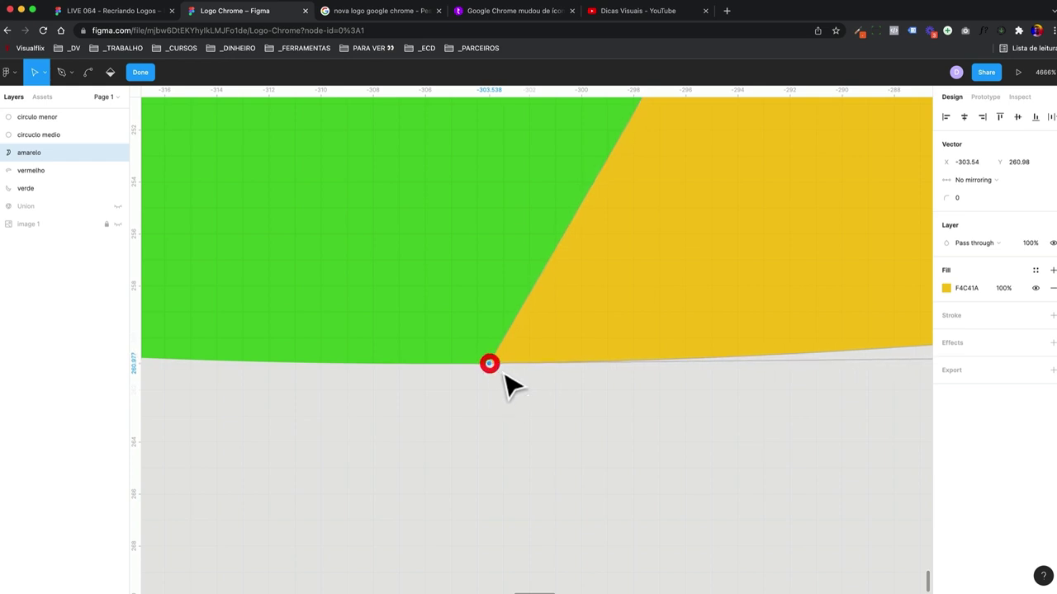
scroll(518, 380, "down", 10)
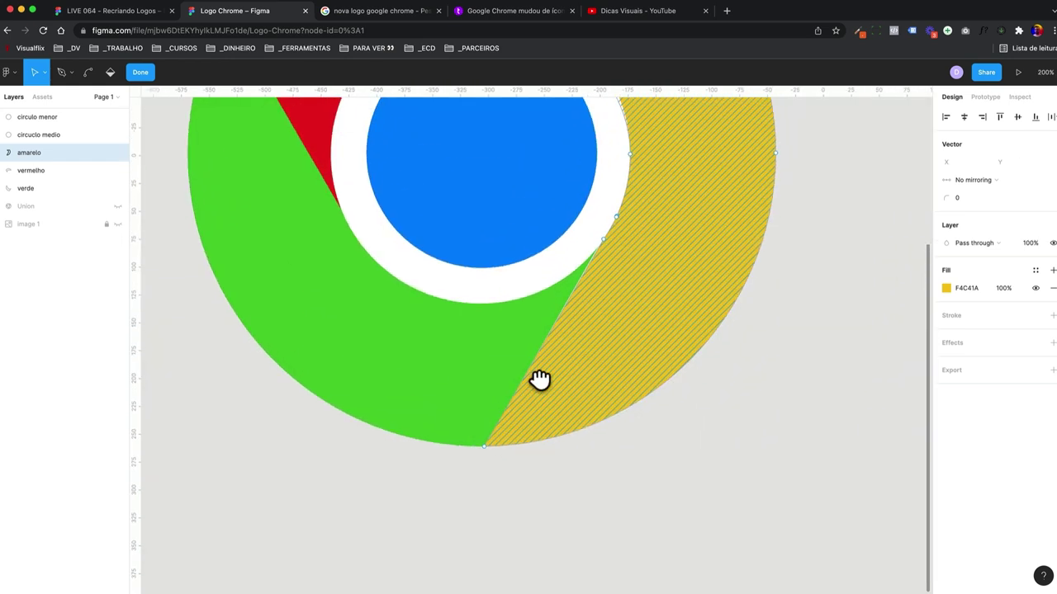
- Move the green tip up to meet the yellow edge near the inner ring
left_click_drag(586, 226, 632, 283)
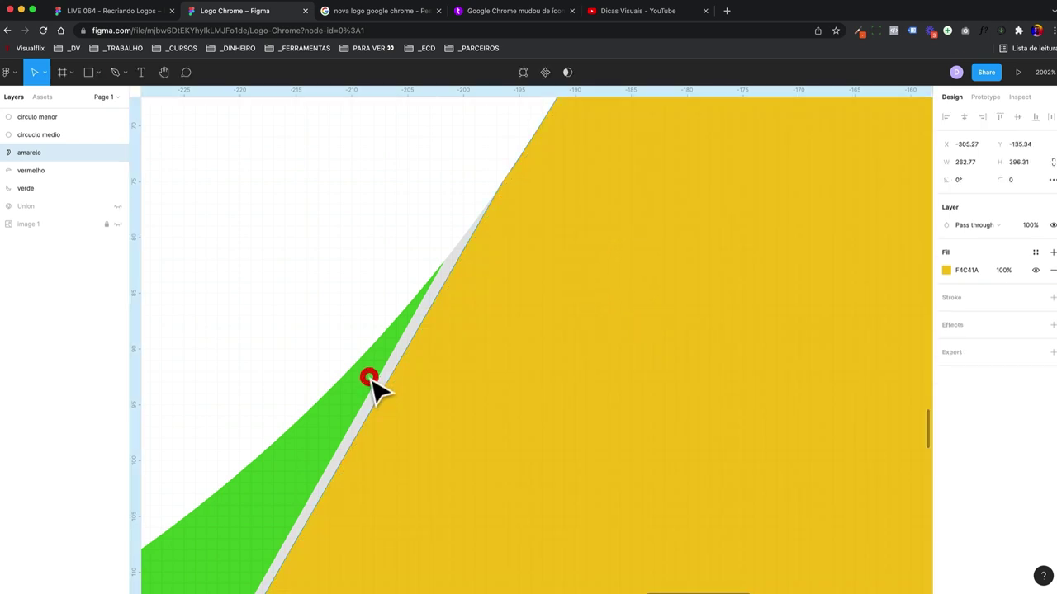
left_click(369, 377)
scroll(408, 347, "up", 3)
left_click(427, 418)
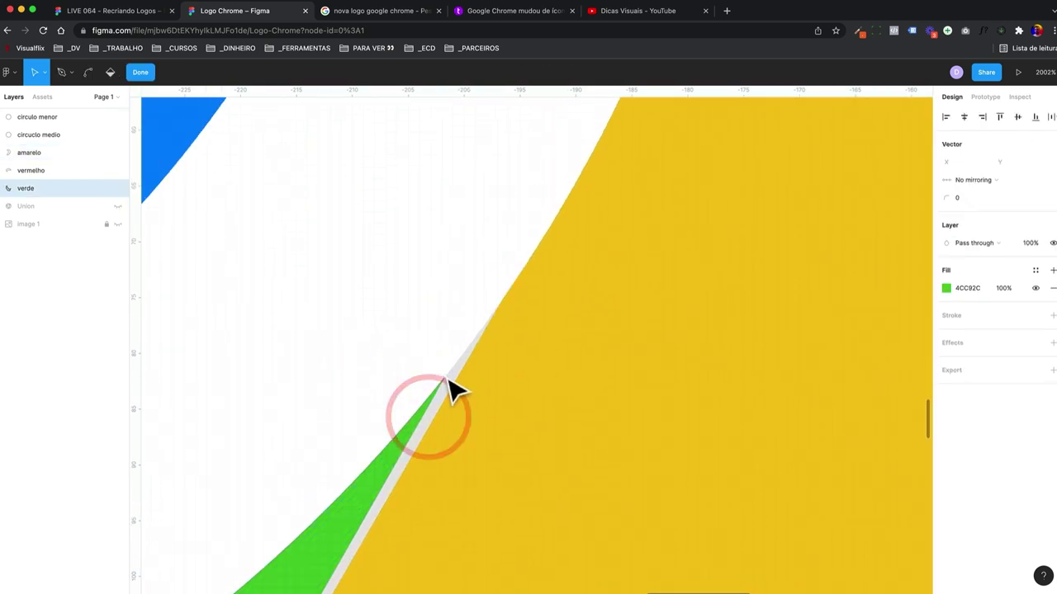
left_click(417, 420)
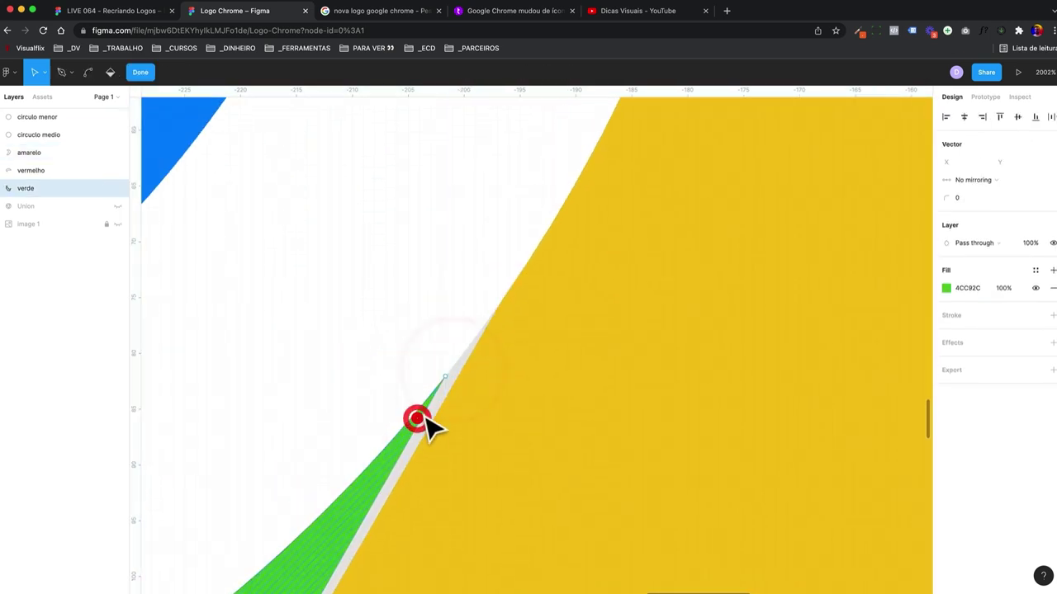
left_click_drag(446, 381, 501, 307)
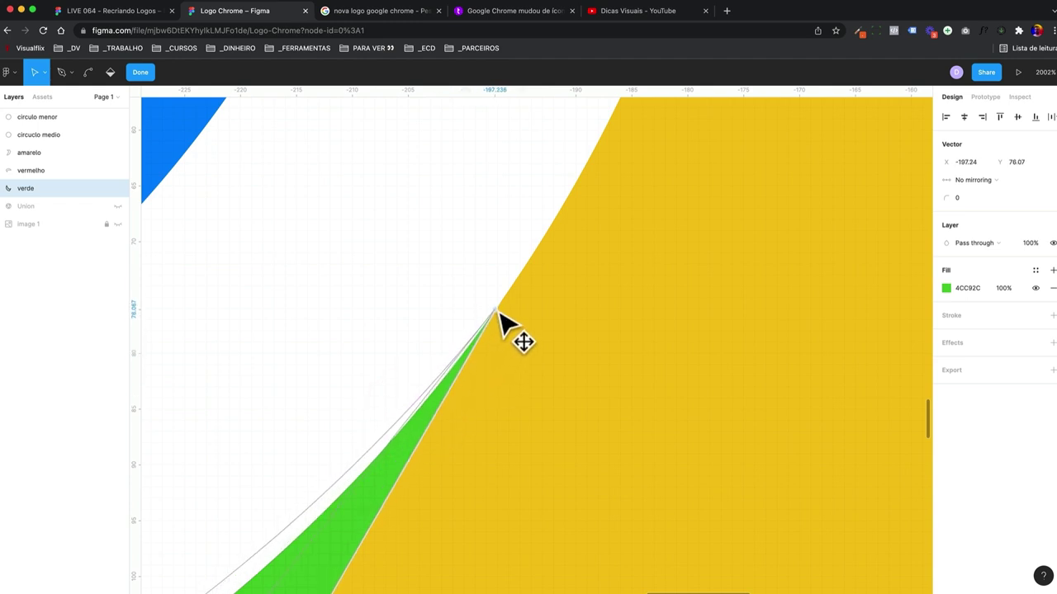
key("shift+0")
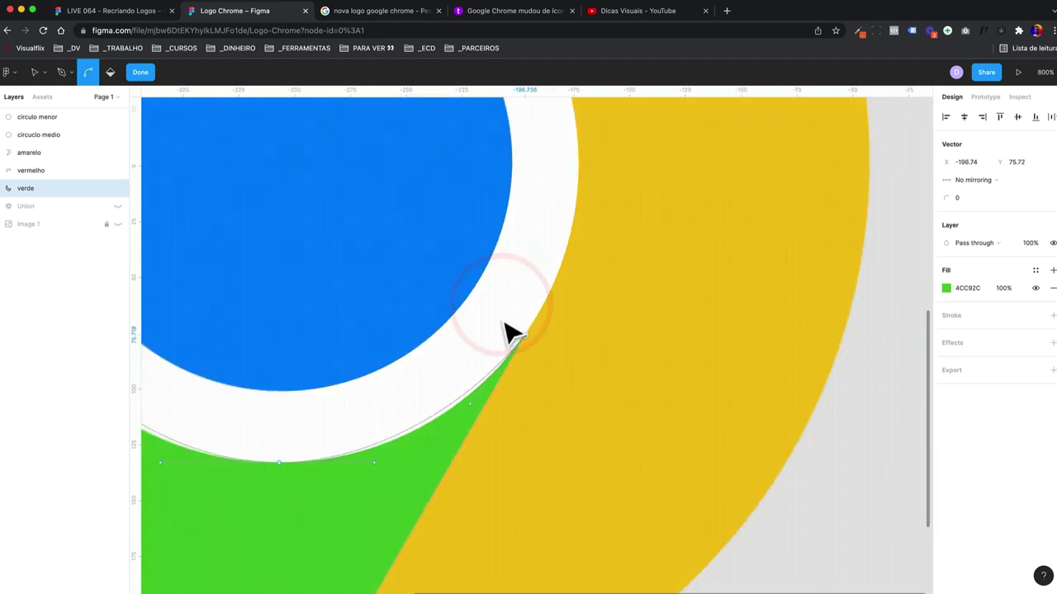
left_click(626, 396)
left_click(630, 422)
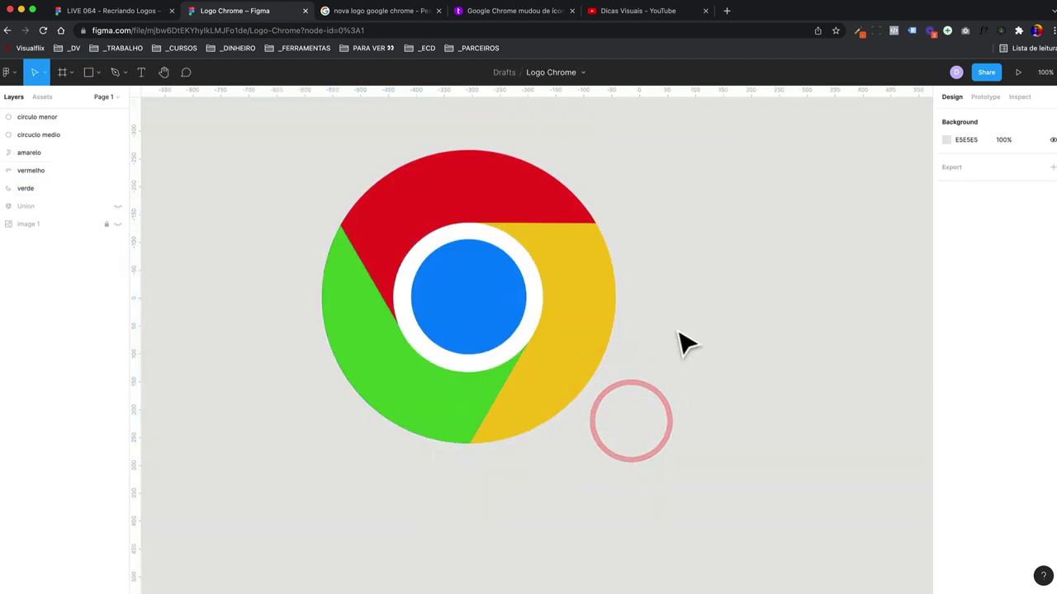
- Unhide and unlock the Novo/Antigo image, place it below the logo at 100% opacity
key("minus")
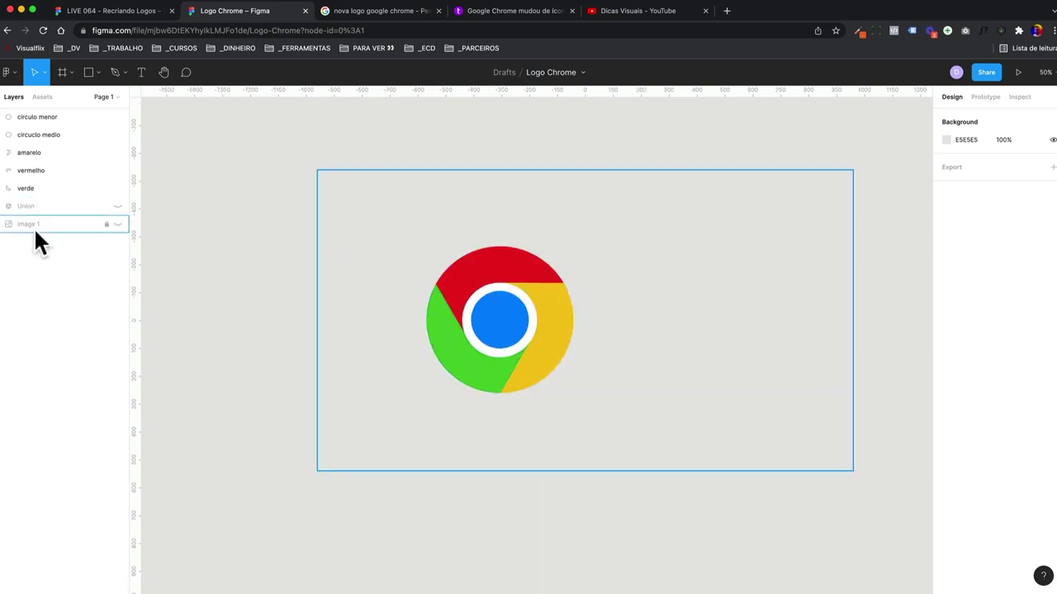
left_click(46, 224)
left_click(117, 225)
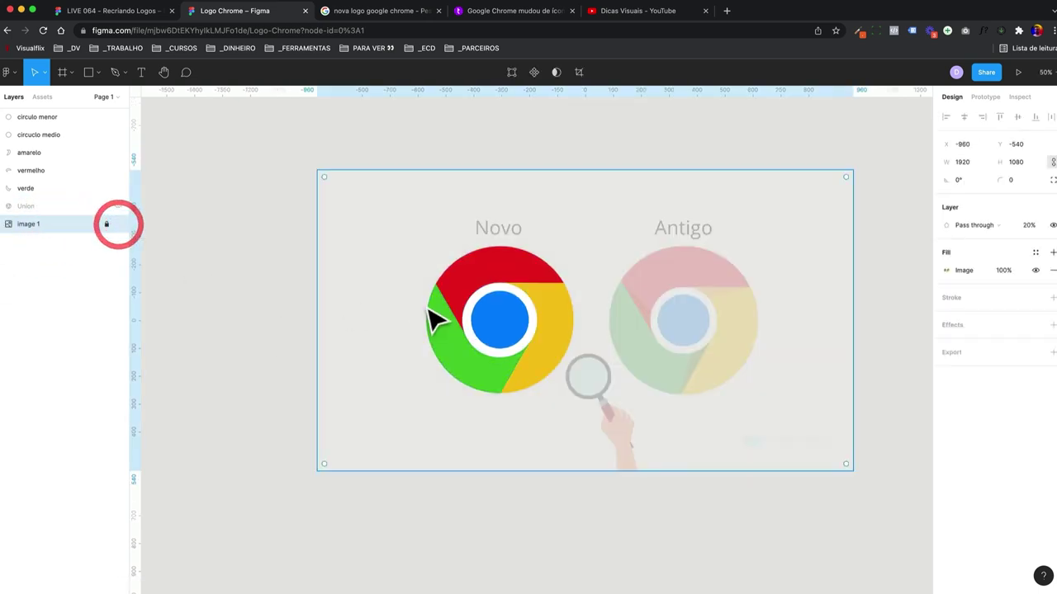
left_click(387, 382)
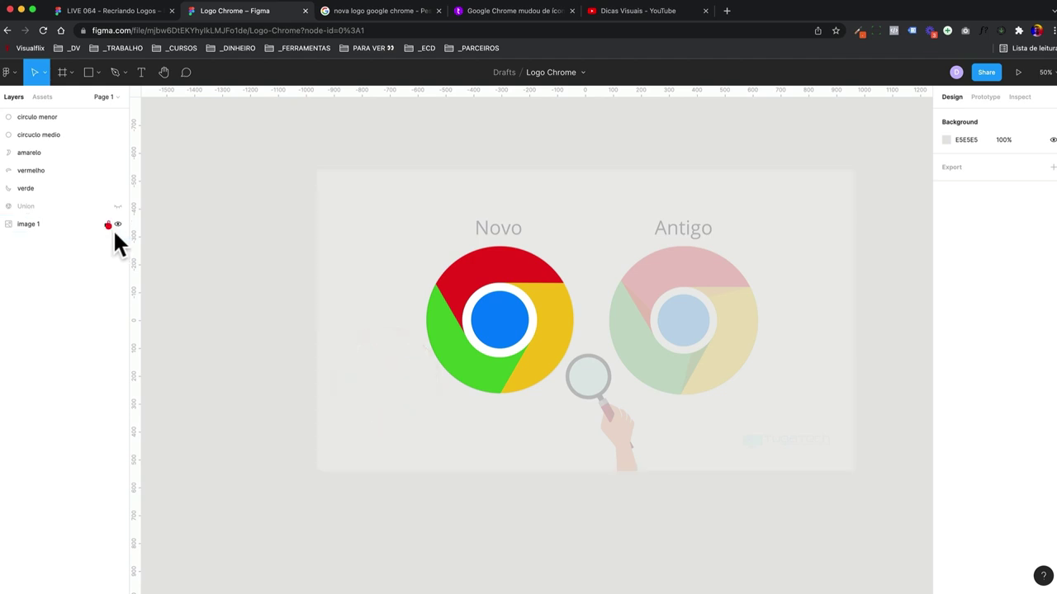
left_click(106, 225)
scroll(292, 323, "down", 2)
left_click_drag(394, 201, 393, 399)
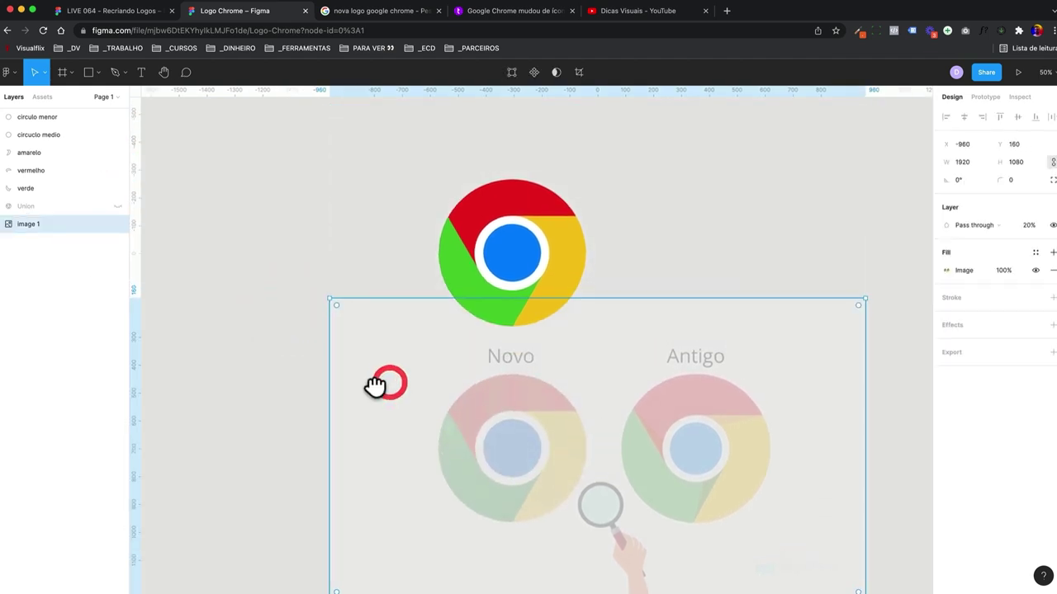
scroll(385, 382, "down", 2)
type("100")
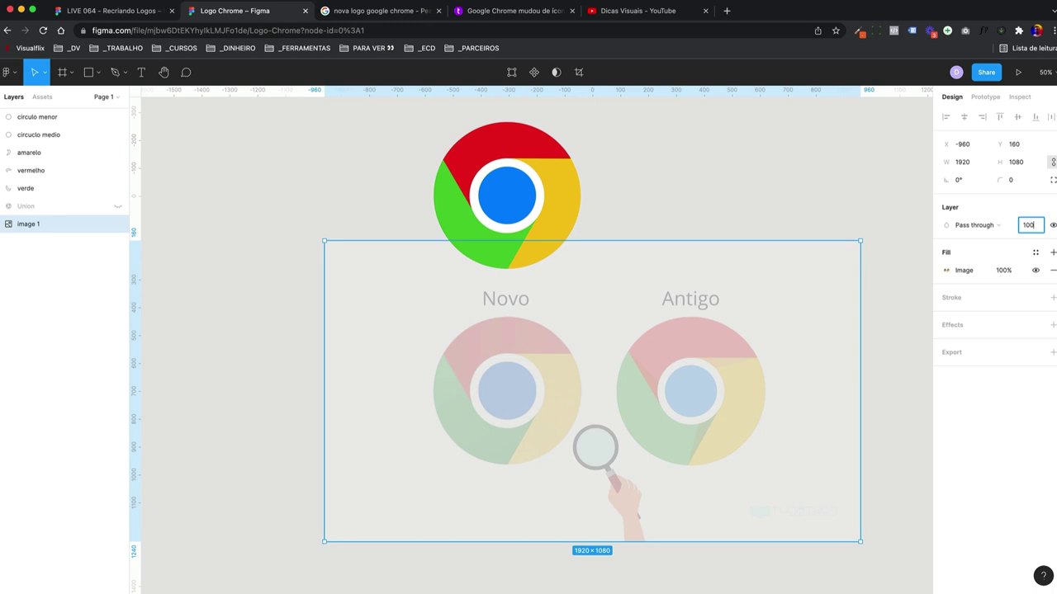
key("Return")
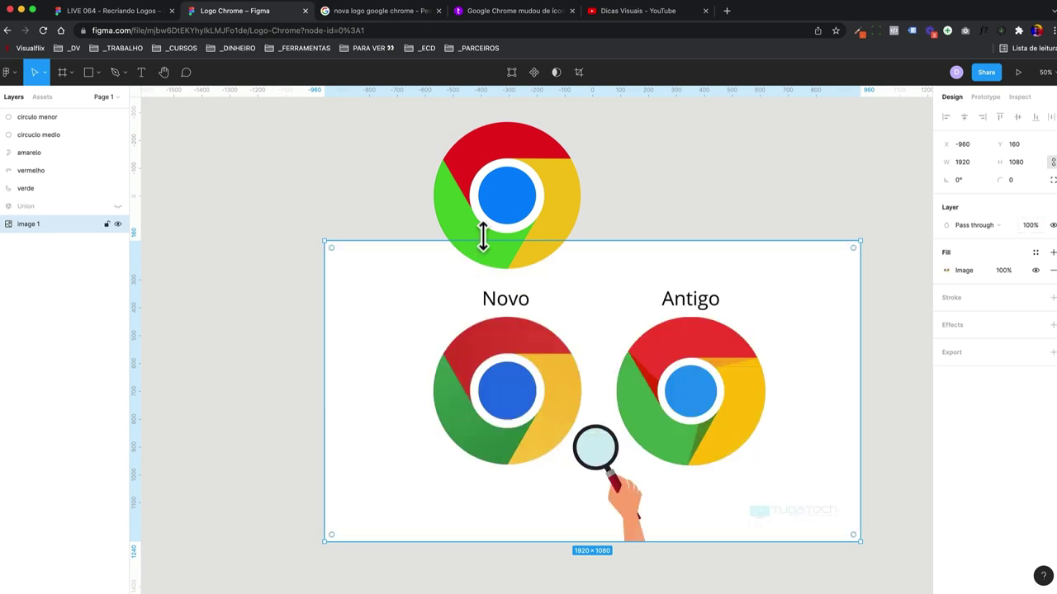
left_click(519, 208)
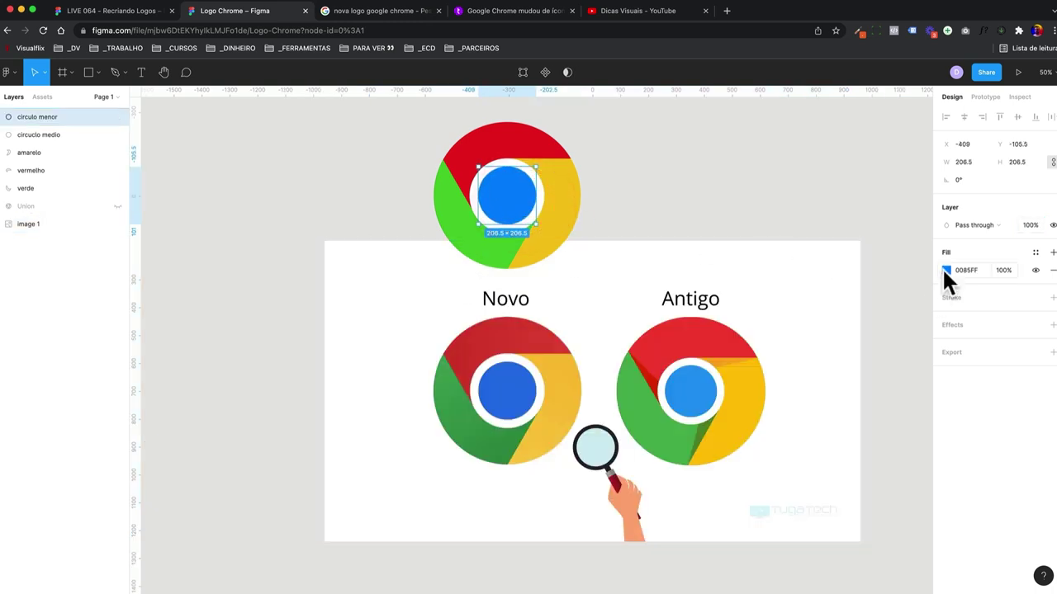
- Sample the Novo logo's blue (2373E4) and red onto the centre circle and red segment
key("i")
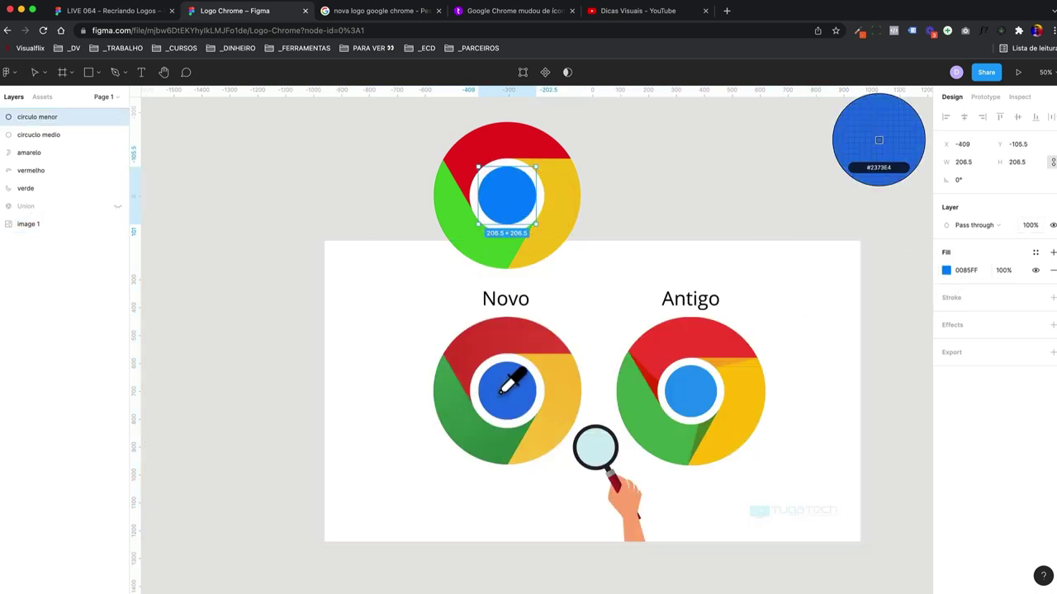
left_click(498, 394)
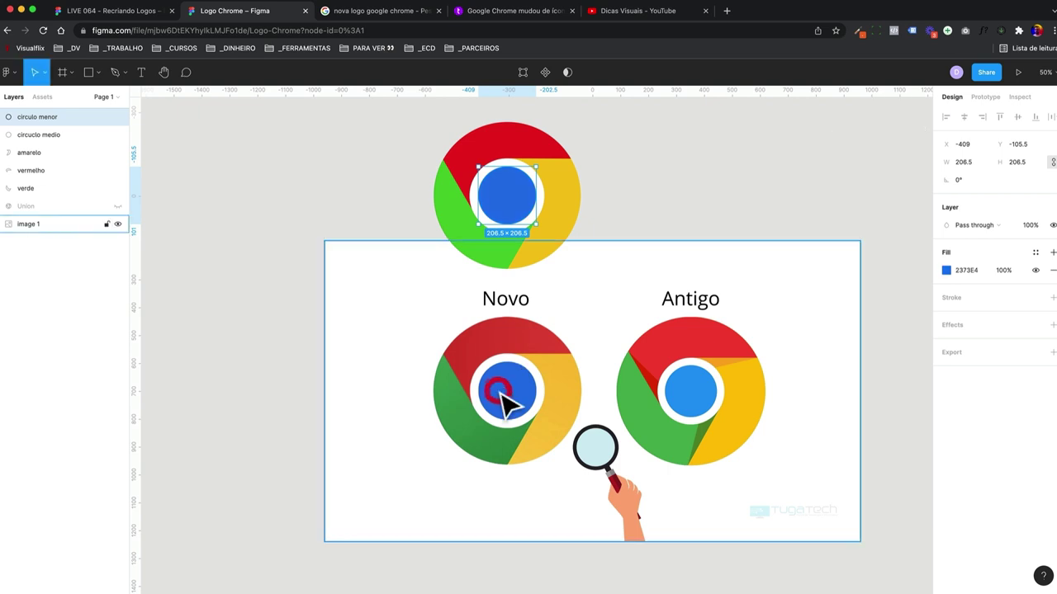
left_click(483, 138)
key("i")
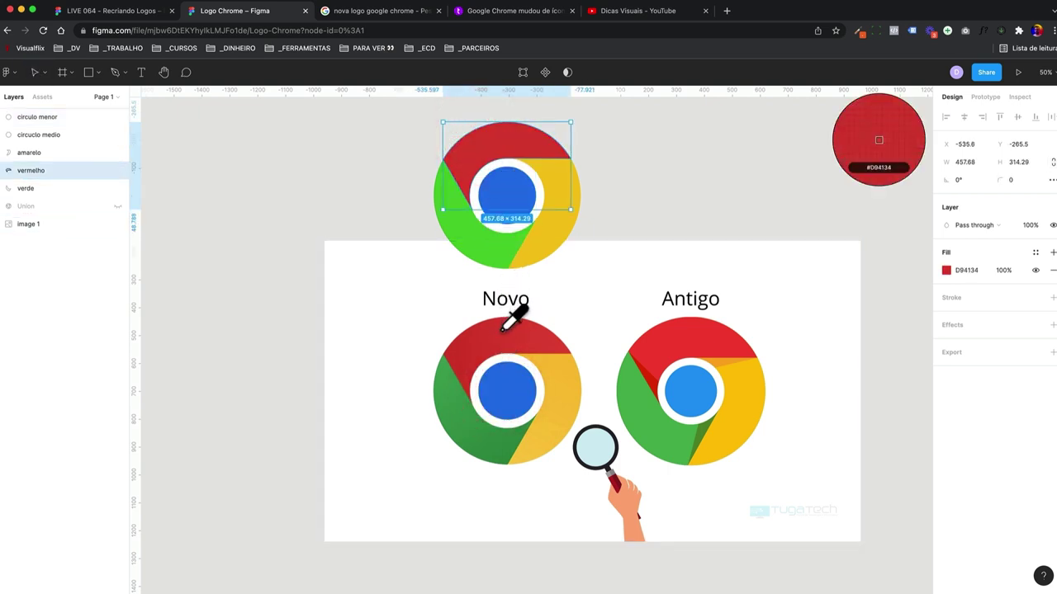
left_click(500, 330)
- Sample the Novo logo's yellow and green onto the matching logo segments
left_click(566, 184)
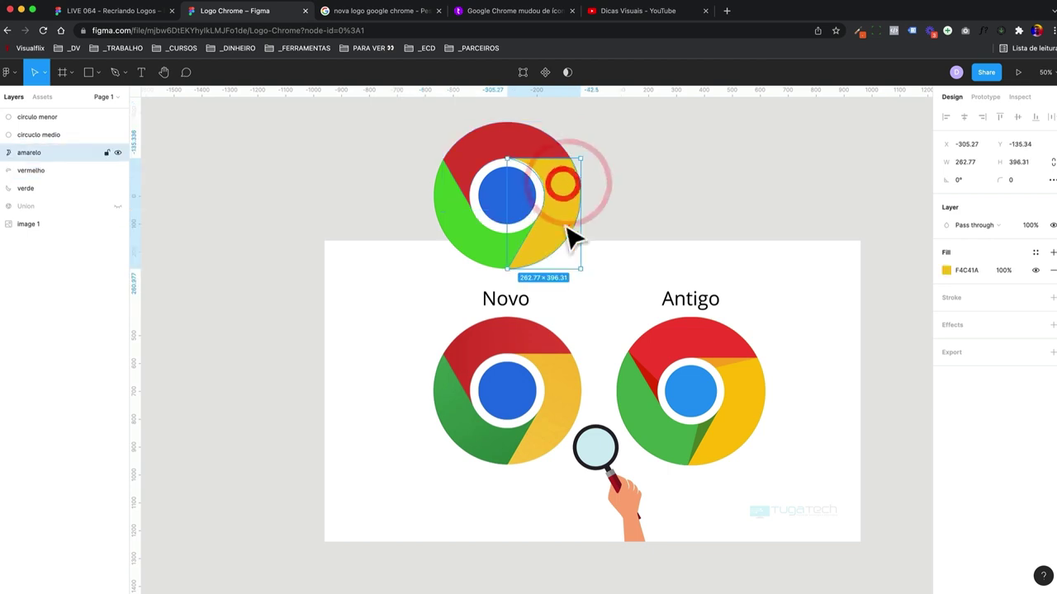
key("i")
left_click(562, 380)
left_click(471, 229)
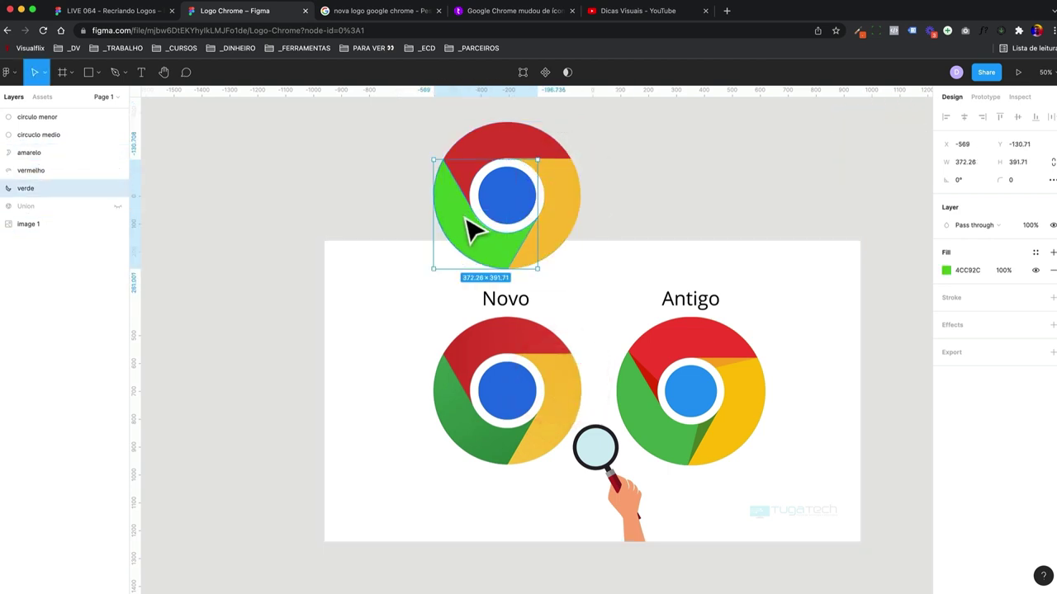
key("i")
left_click(454, 408)
left_click(326, 299)
left_click(410, 294)
- Group all pieces of the top logo and name the group 'chrome'
left_click_drag(481, 369, 401, 393)
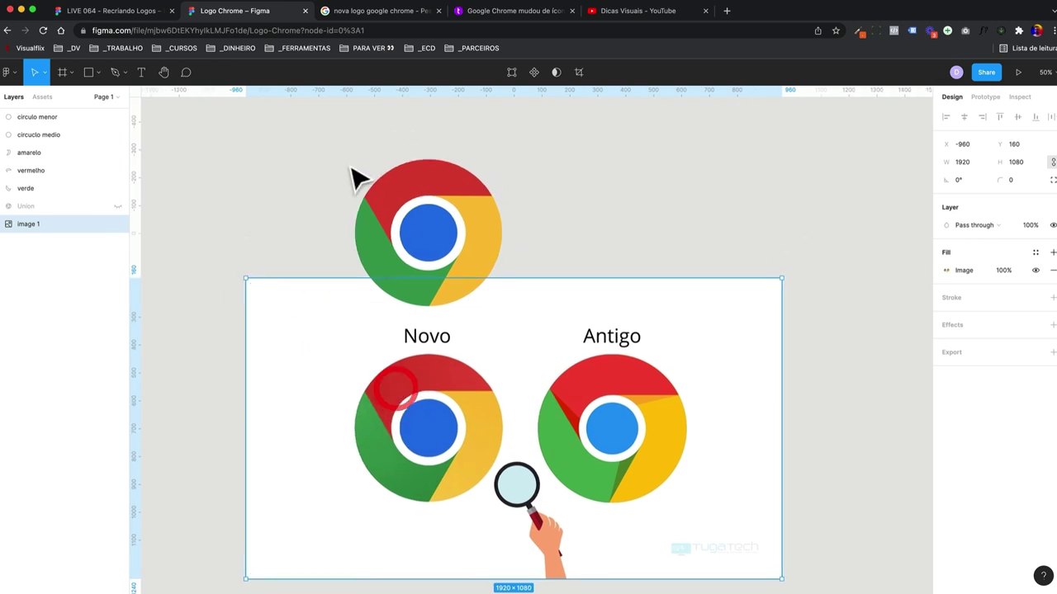
left_click_drag(348, 164, 512, 259)
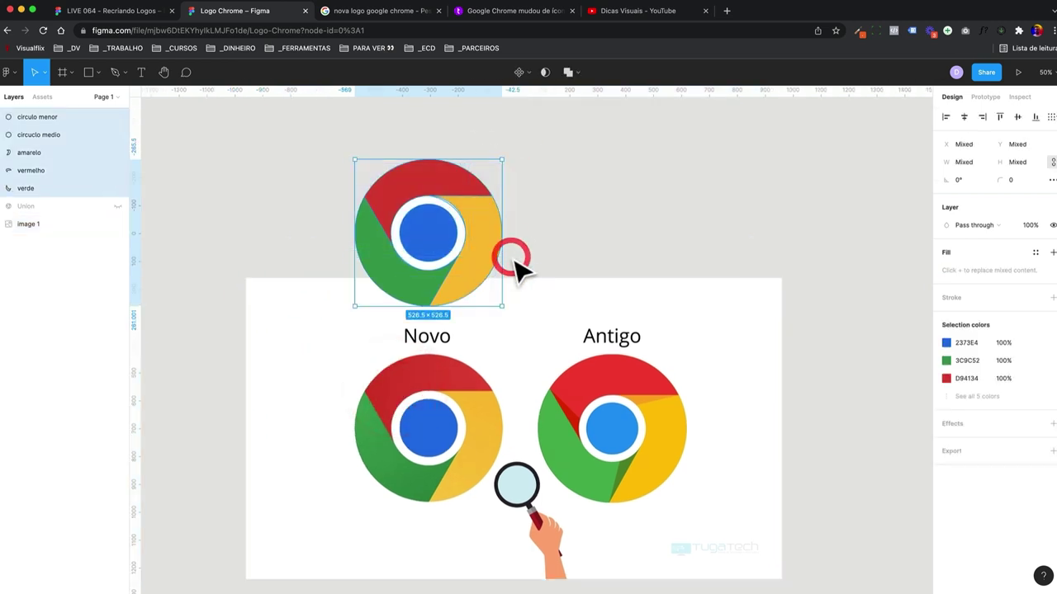
key("ctrl+g")
double_click(26, 118)
type("chrome")
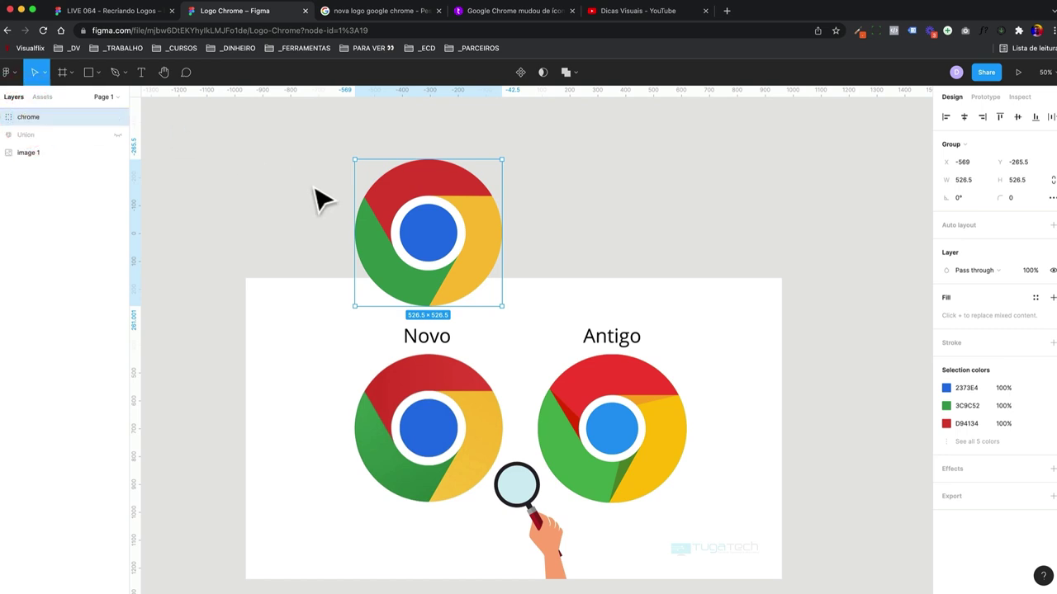
- Move the reference image further to the right of the logo
left_click_drag(502, 306, 514, 312)
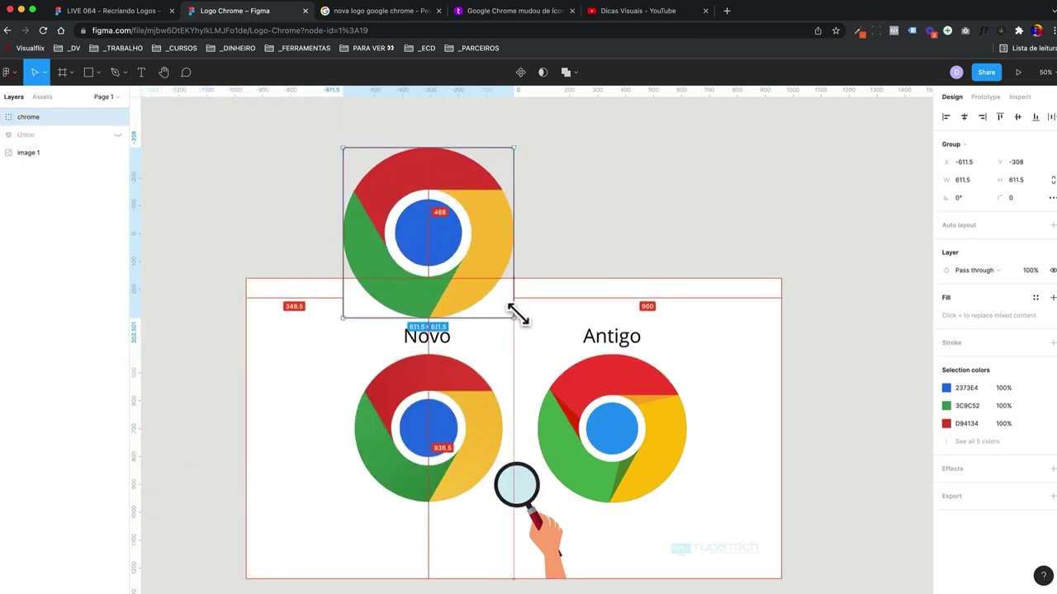
left_click_drag(513, 312, 498, 302)
left_click(498, 302)
mouse_move(464, 382)
left_mouse_down()
mouse_move(601, 394)
mouse_move(701, 259)
left_mouse_up()
- Add a drop shadow to the chrome group and adjust its Y offset
left_click(387, 300)
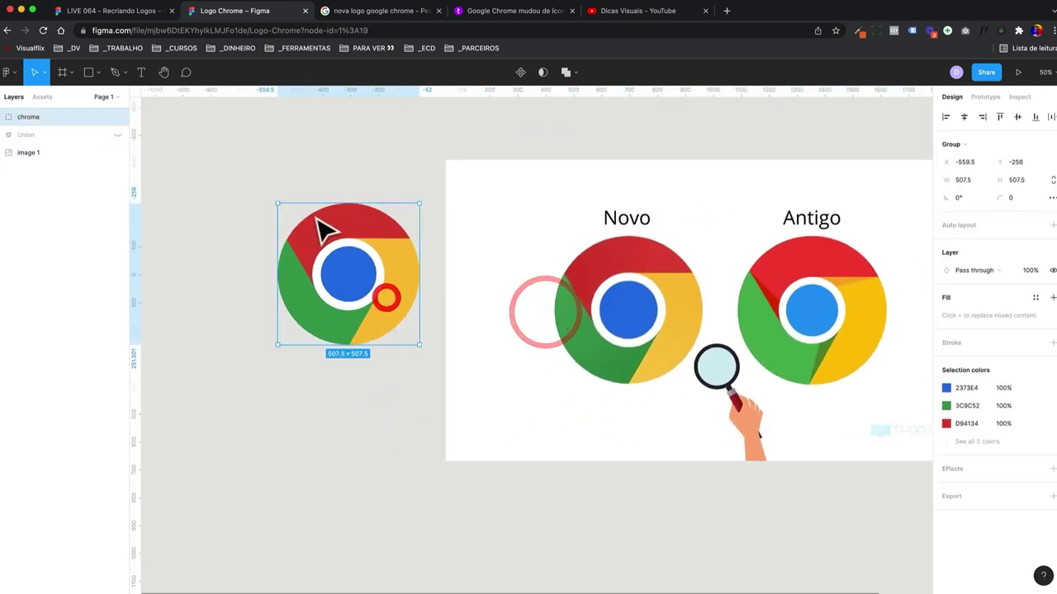
left_click(1053, 469)
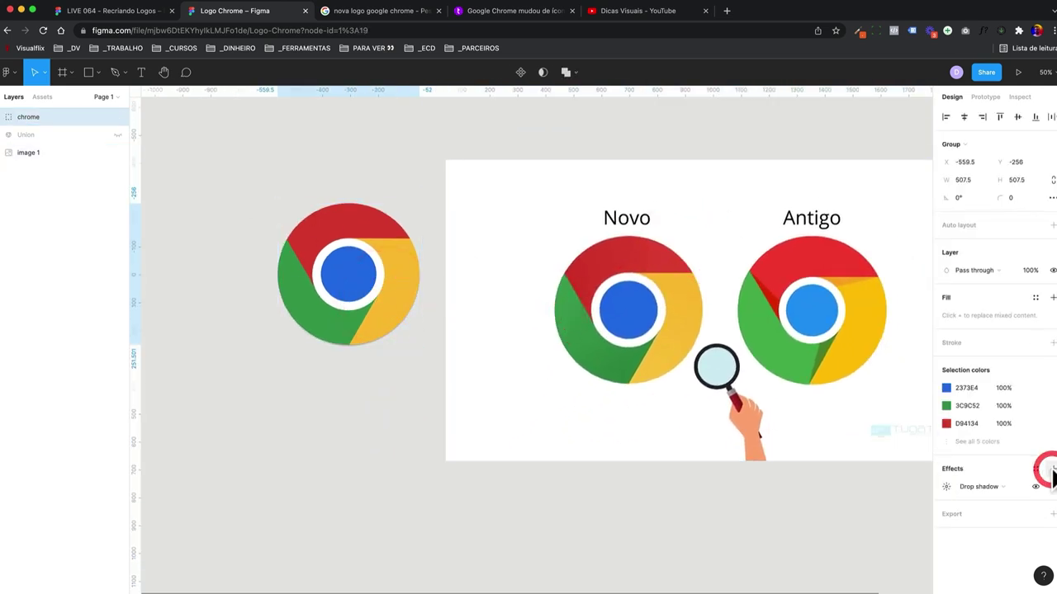
left_click(948, 486)
left_click_drag(812, 522, 819, 523)
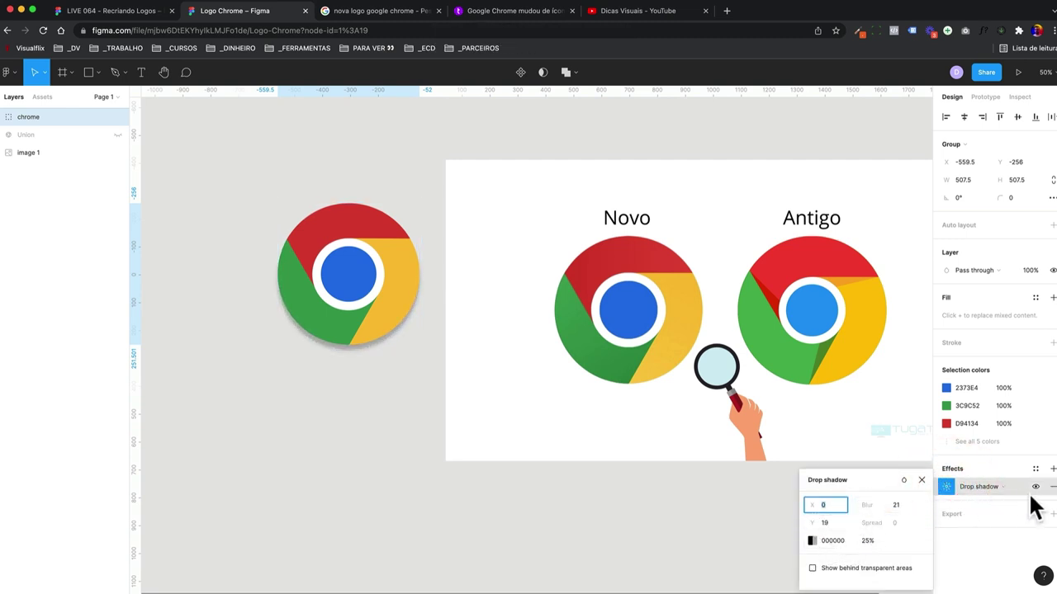
- Add a second effect as a Layer blur with its radius raised to 55
left_click(1053, 468)
left_click(981, 505)
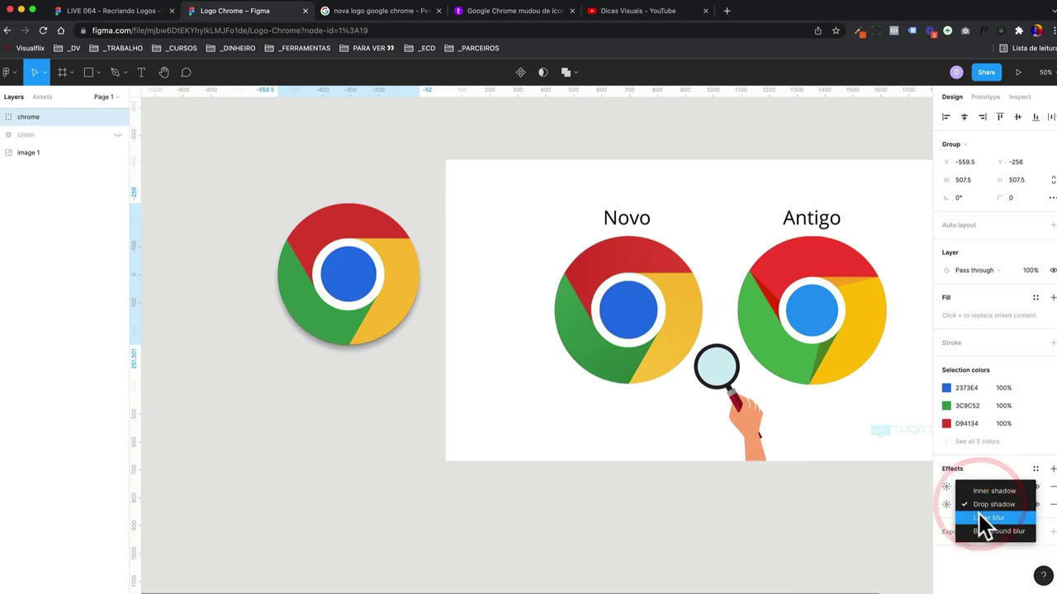
left_click(984, 517)
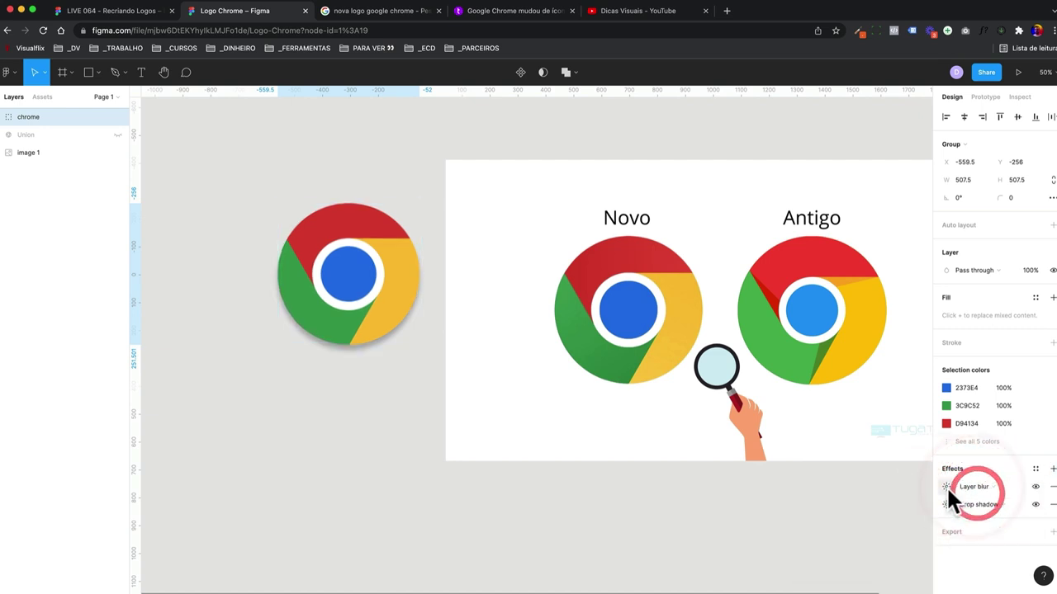
left_click(946, 486)
mouse_move(814, 513)
left_mouse_down()
mouse_move(313, 500)
mouse_move(923, 489)
left_mouse_up()
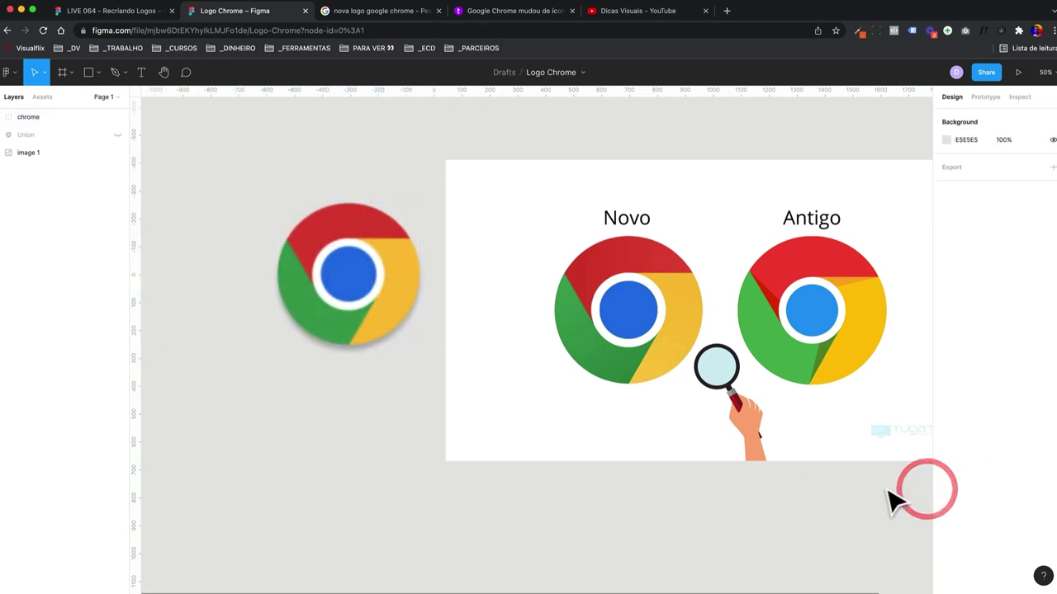
left_click(396, 355)
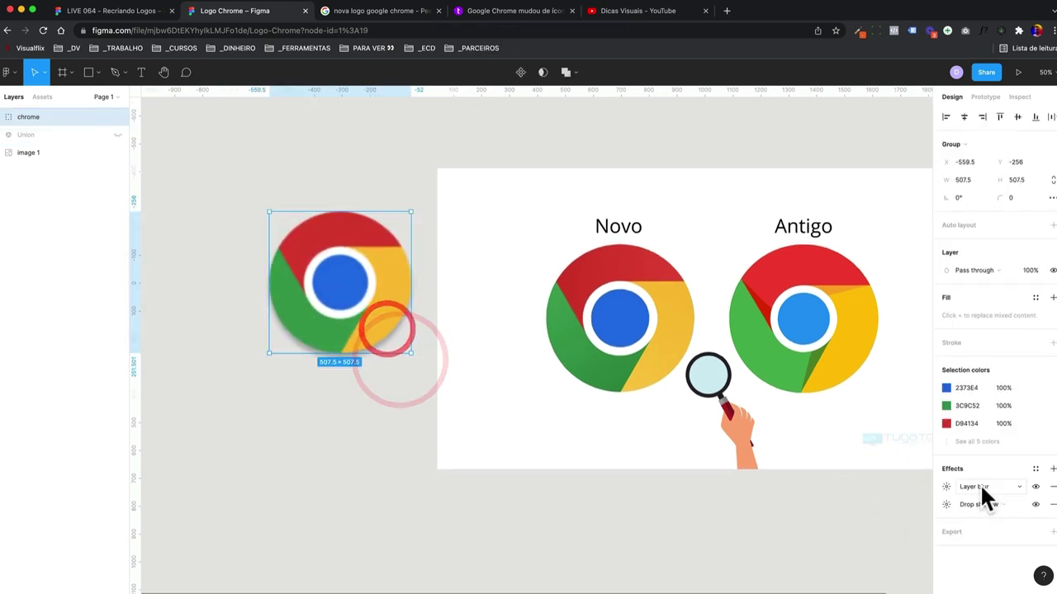
- Zoom in on the Antigo logo, then fit the whole reference image in view
left_click(424, 369)
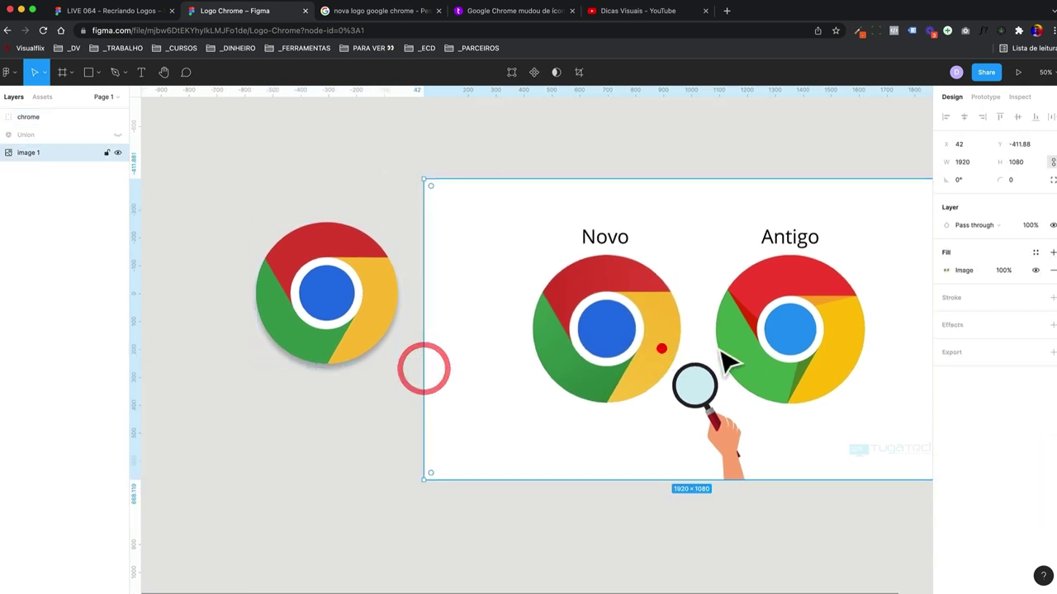
left_click_drag(725, 280, 861, 438)
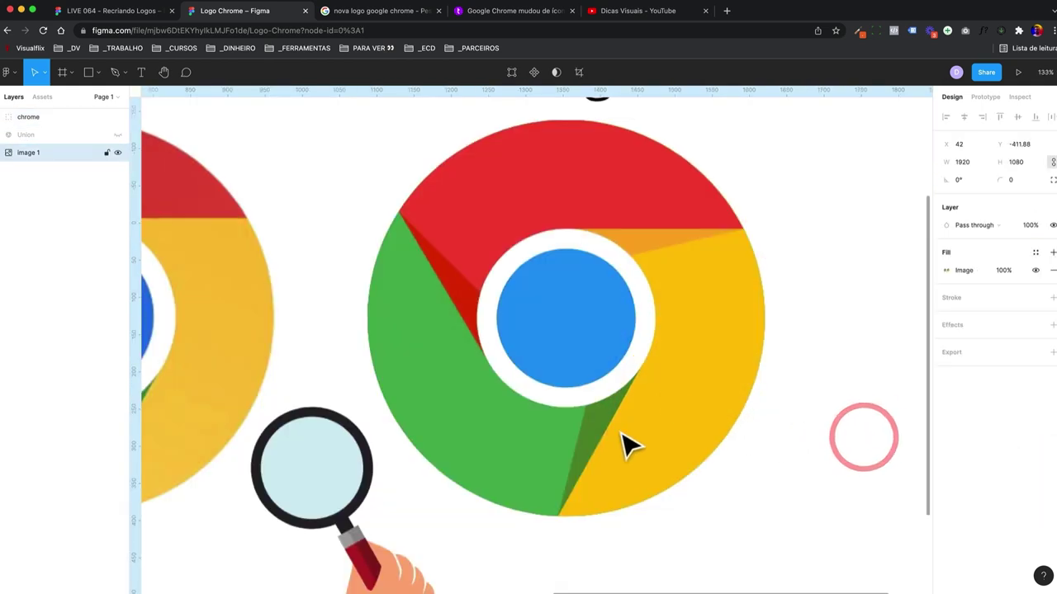
key("minus")
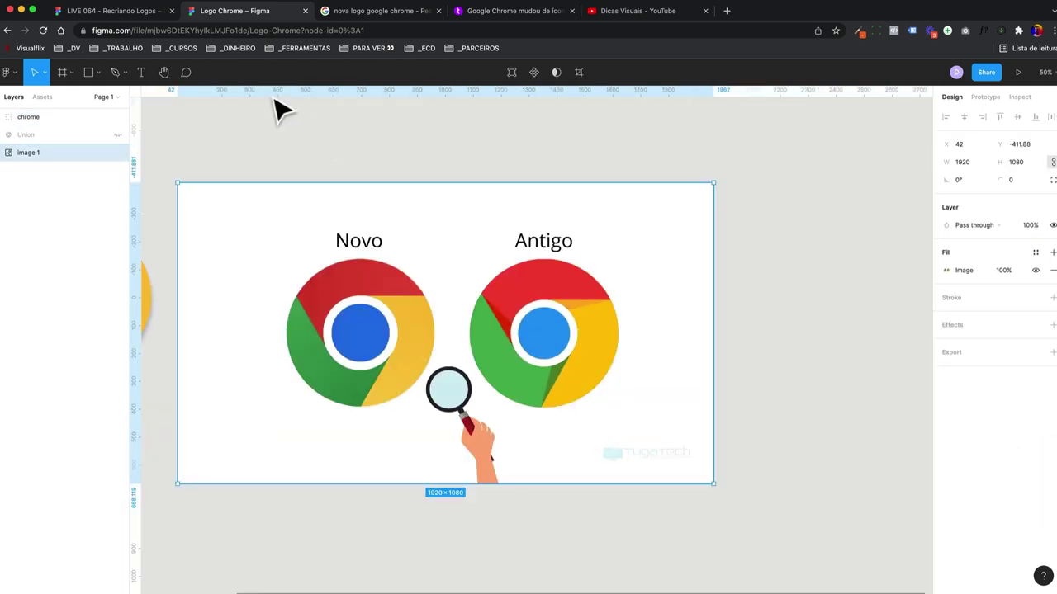
- Switch to the LIVE 064 Recriando Logos file and zoom over its Chrome logo frame
left_click(111, 12)
left_click_drag(321, 415, 437, 486)
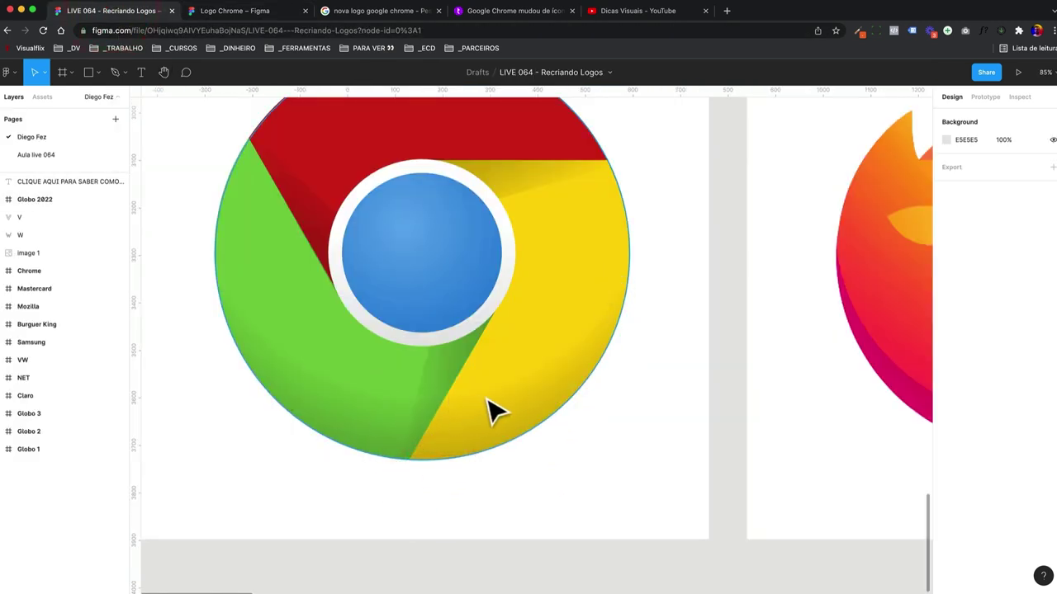
scroll(466, 251, "down", 10)
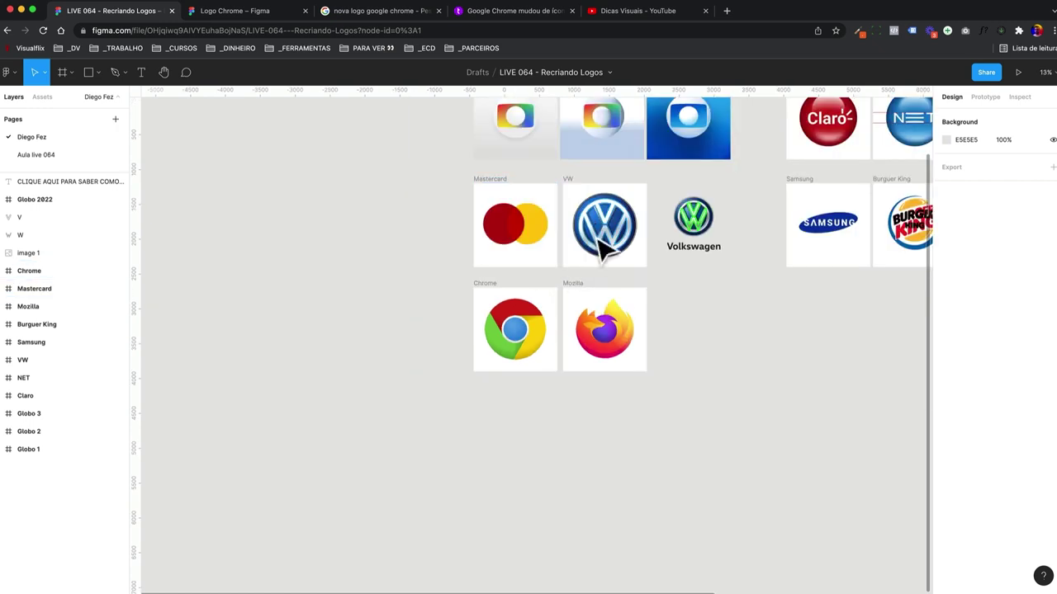
scroll(601, 248, "up", 3)
left_click_drag(557, 276, 470, 263)
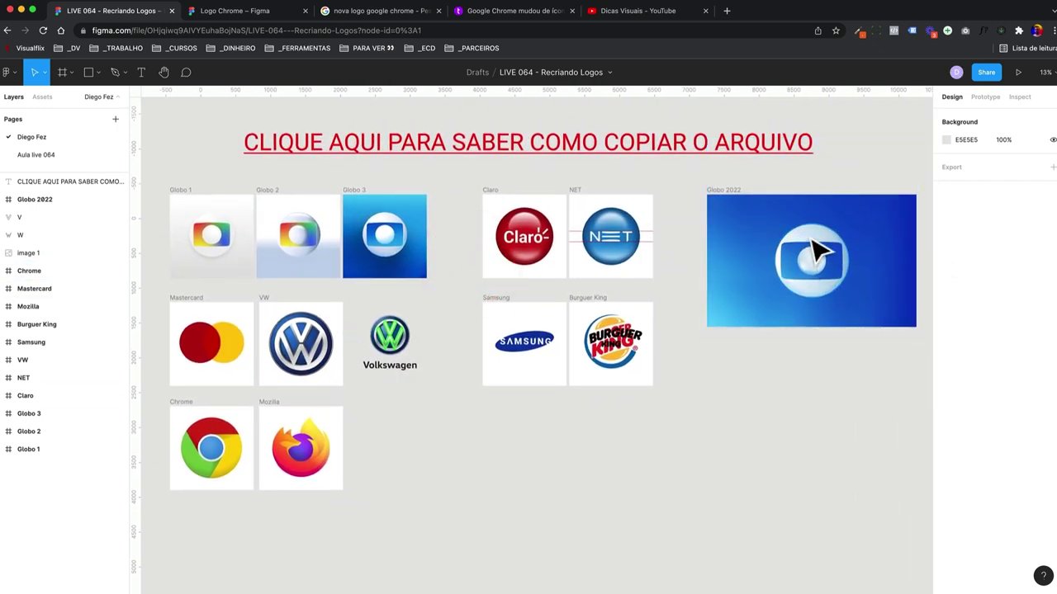
left_click(607, 12)
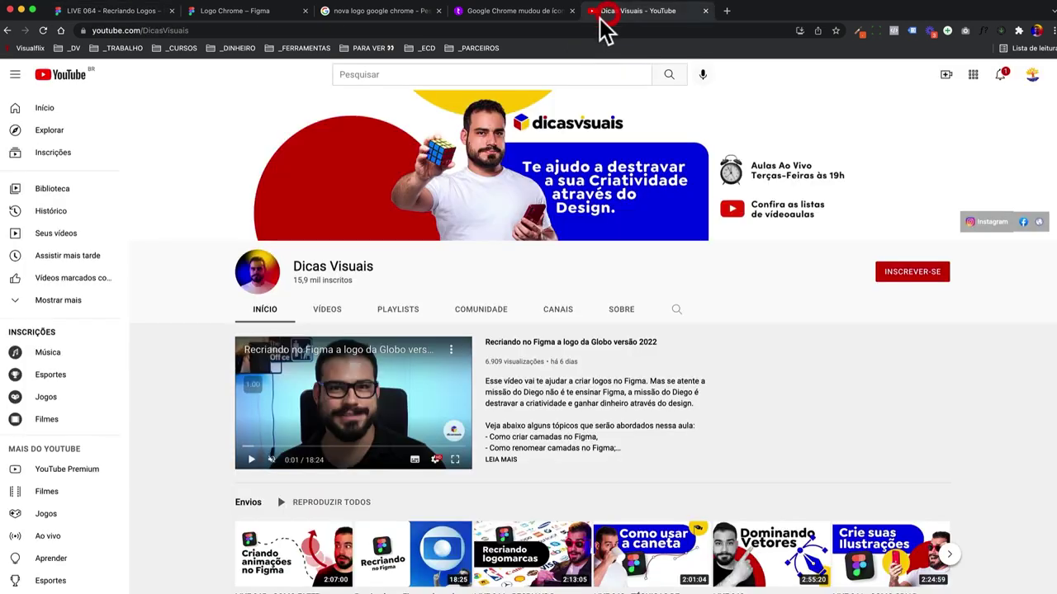
- Scroll through the Dicas Visuais uploads, then return to the Logo Chrome Figma file
scroll(256, 429, "down", 2)
scroll(355, 492, "up", 5, "ctrl")
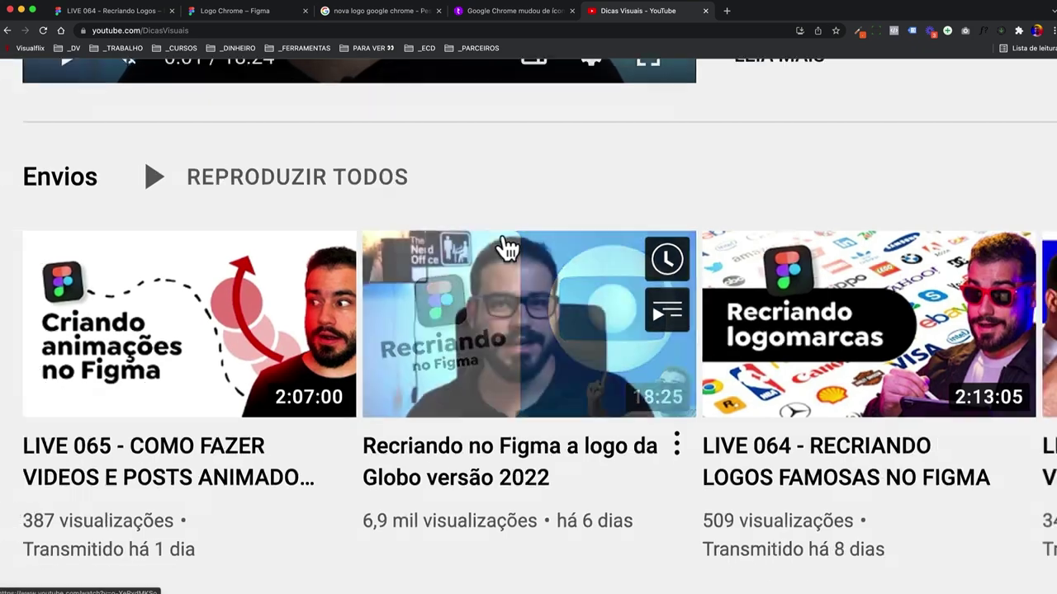
scroll(501, 245, "down", 5, "ctrl")
left_click(238, 12)
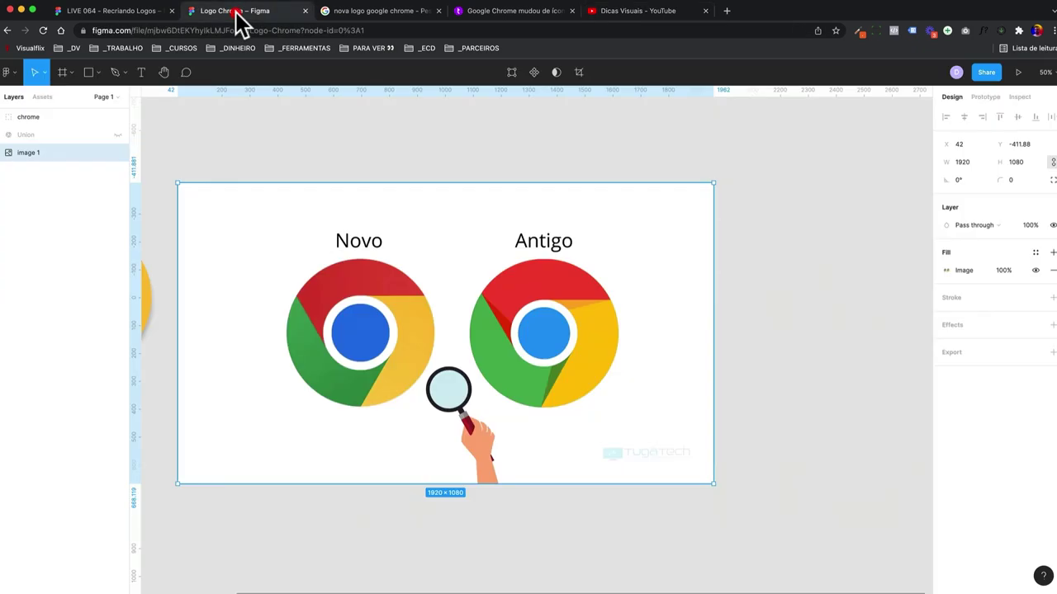
scroll(487, 258, "left", 5)
scroll(538, 331, "left", 8)
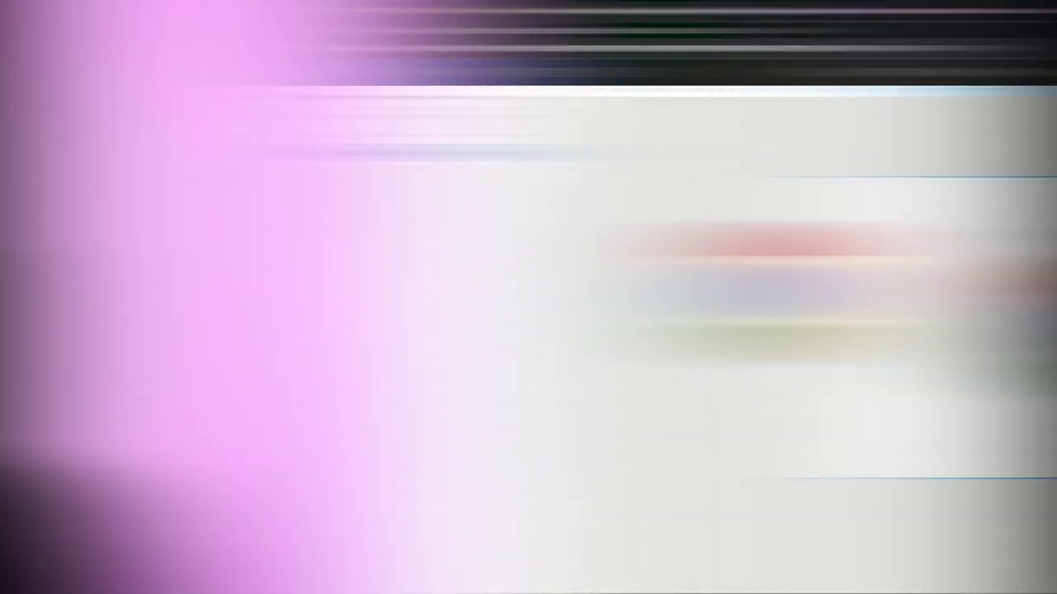